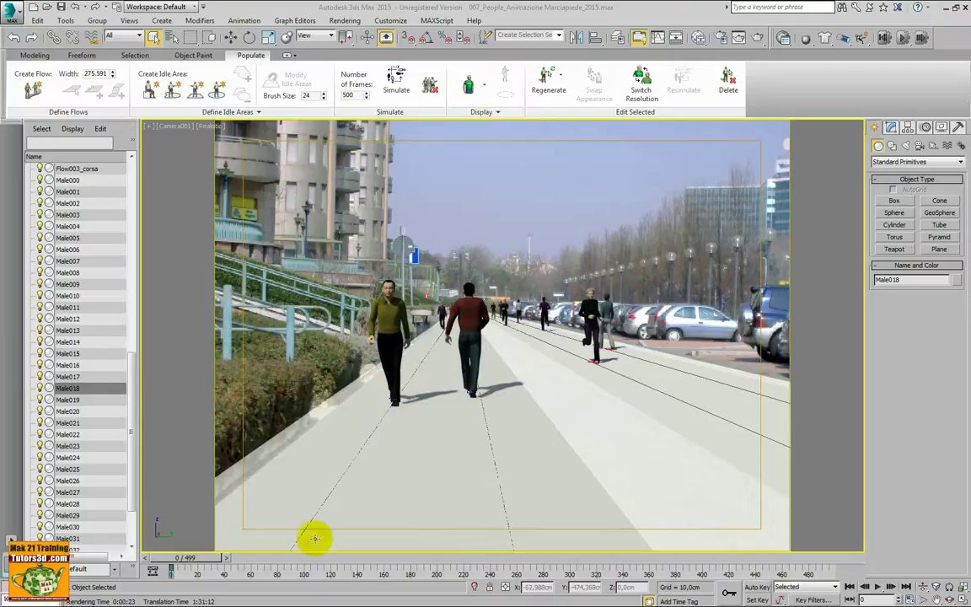
# Step: Play and scrub the pedestrian animation through frames 254 and 307, then rewind to frame 0
pyautogui.click(878, 586)
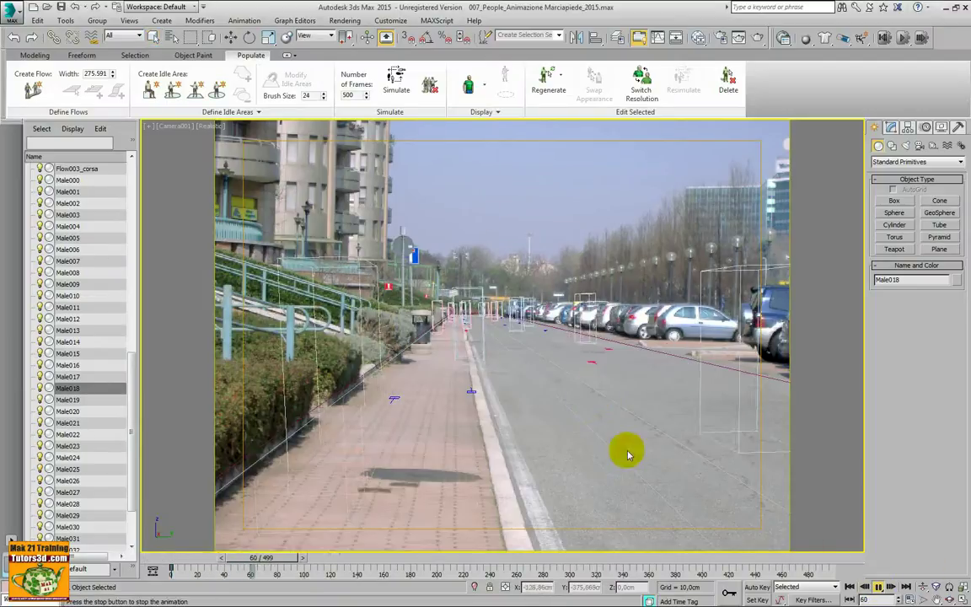
pyautogui.click(878, 586)
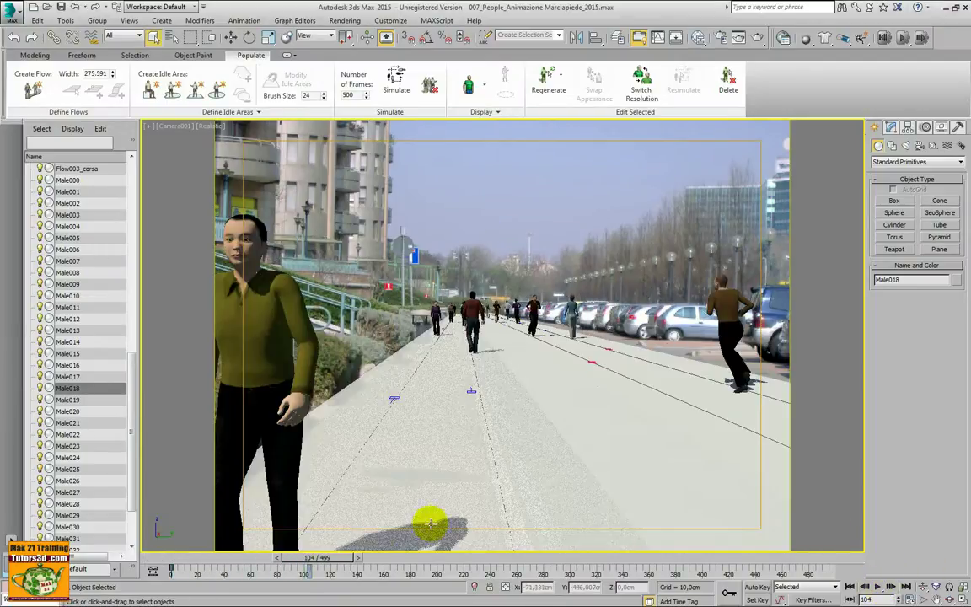
pyautogui.moveTo(330, 559)
pyautogui.mouseDown()
pyautogui.moveTo(520, 559)
pyautogui.moveTo(508, 559)
pyautogui.mouseUp()
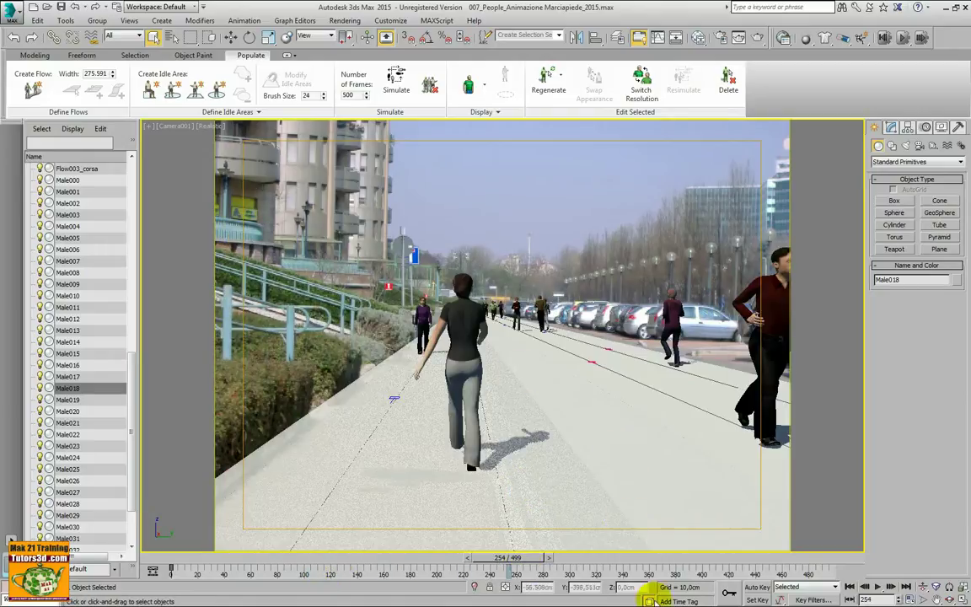
pyautogui.moveTo(523, 559); pyautogui.dragTo(618, 559)
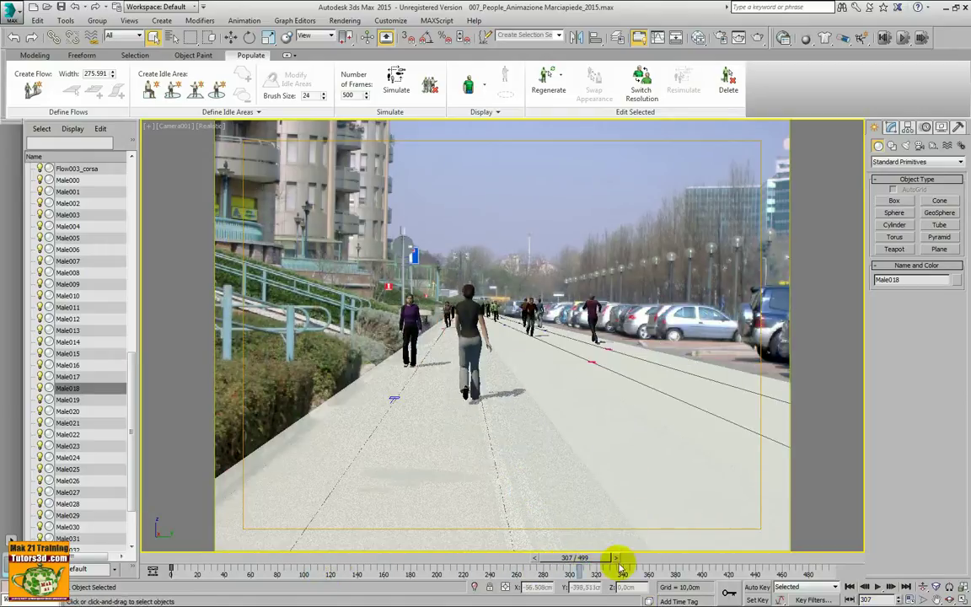
pyautogui.click(876, 587)
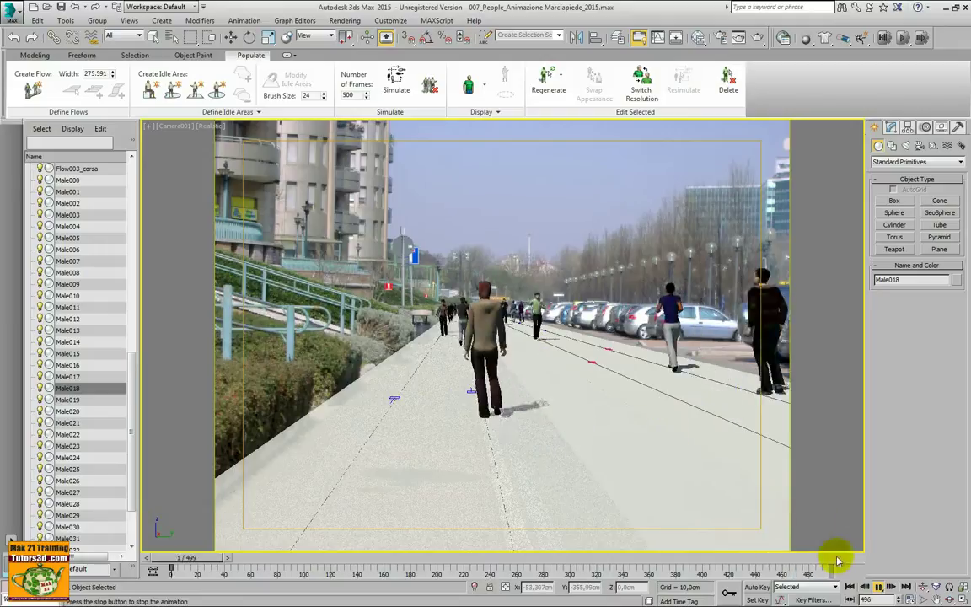
pyautogui.click(880, 588)
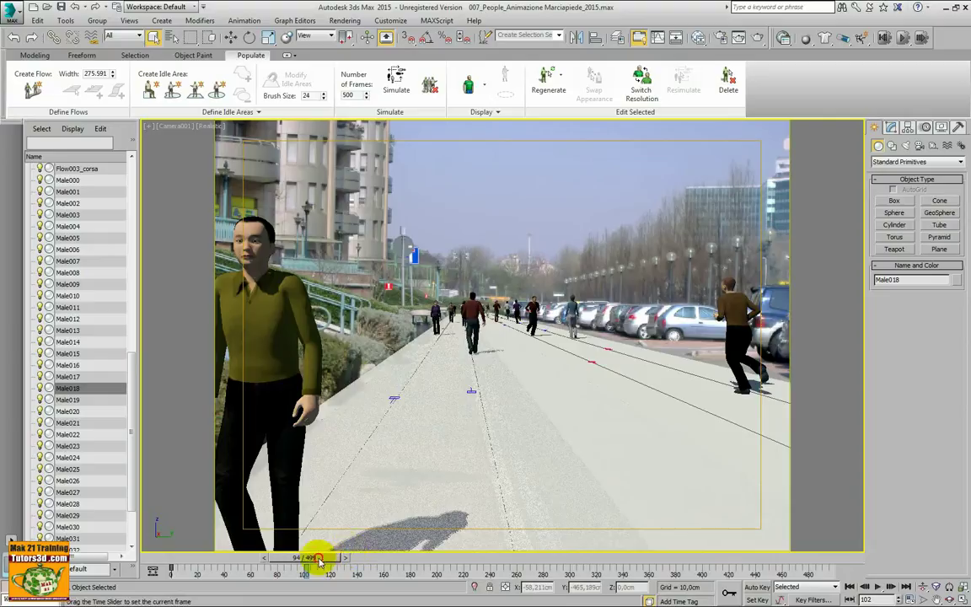
pyautogui.moveTo(318, 558); pyautogui.dragTo(182, 546)
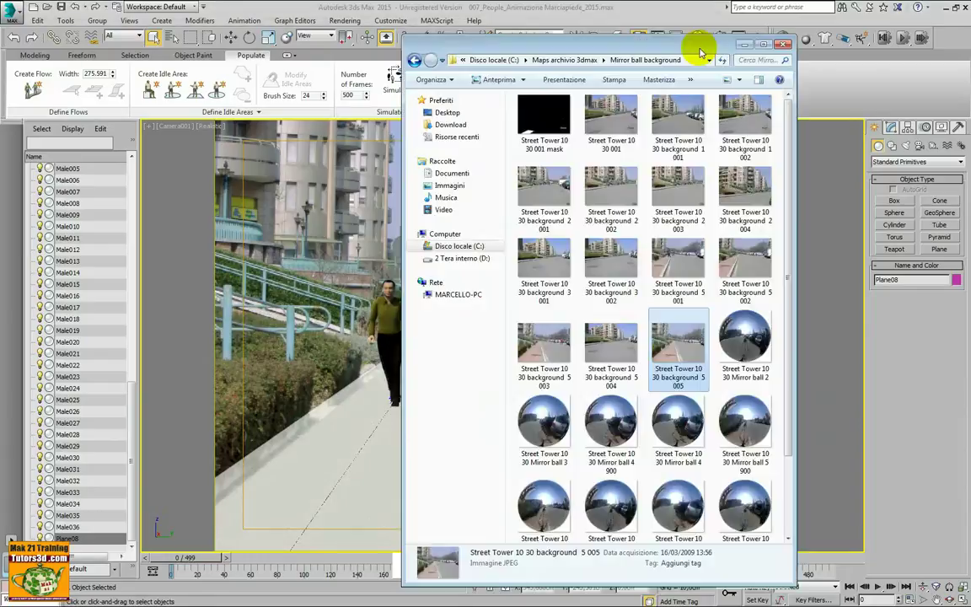
# Step: Drag a street photo from the Mirror ball background folder onto the 3ds Max viewport
pyautogui.moveTo(700, 47)
pyautogui.mouseDown()
pyautogui.moveTo(851, 34)
pyautogui.moveTo(861, 47)
pyautogui.mouseUp()
pyautogui.moveTo(699, 163)
pyautogui.mouseDown()
pyautogui.moveTo(709, 184)
pyautogui.moveTo(518, 185)
pyautogui.mouseUp()
pyautogui.moveTo(462, 228); pyautogui.dragTo(464, 225)
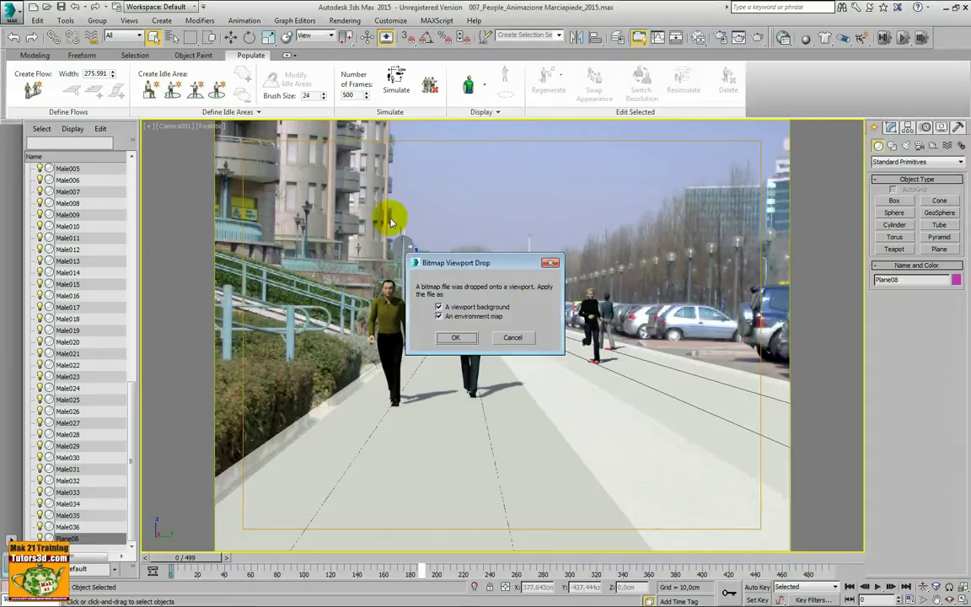
# Step: Uncheck An environment map and apply the street photo only as the viewport background
pyautogui.click(456, 317)
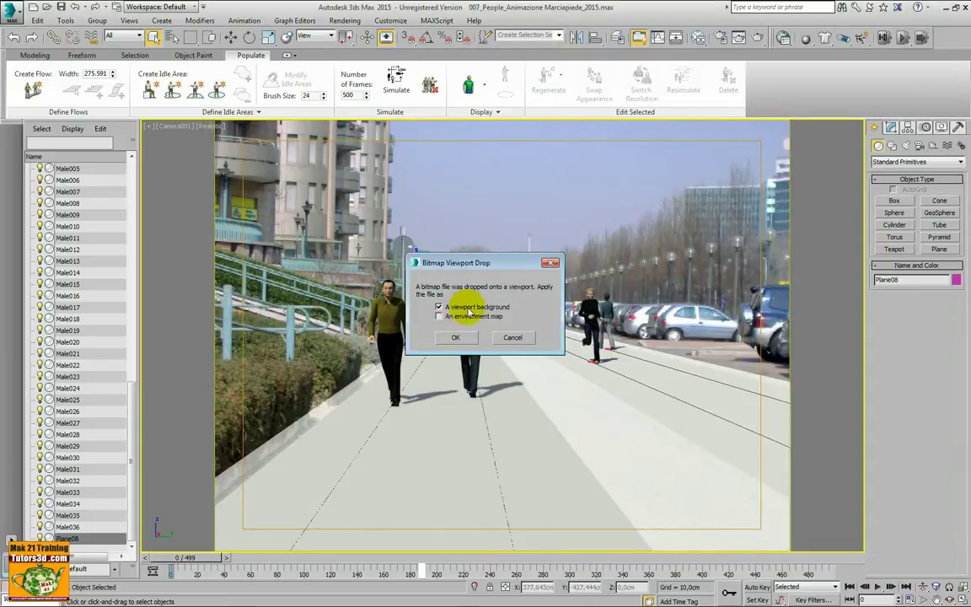
pyautogui.click(462, 337)
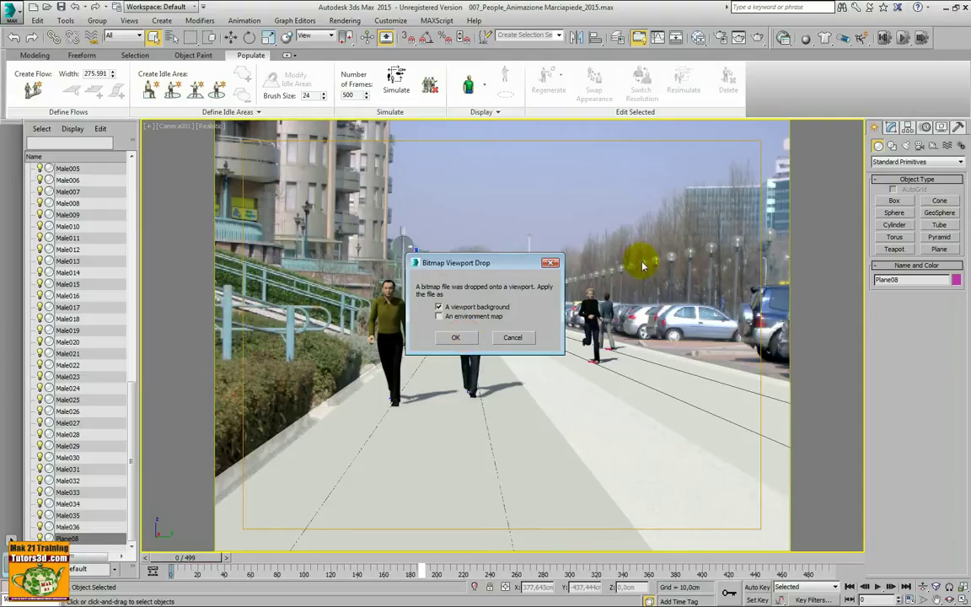
pyautogui.click(462, 338)
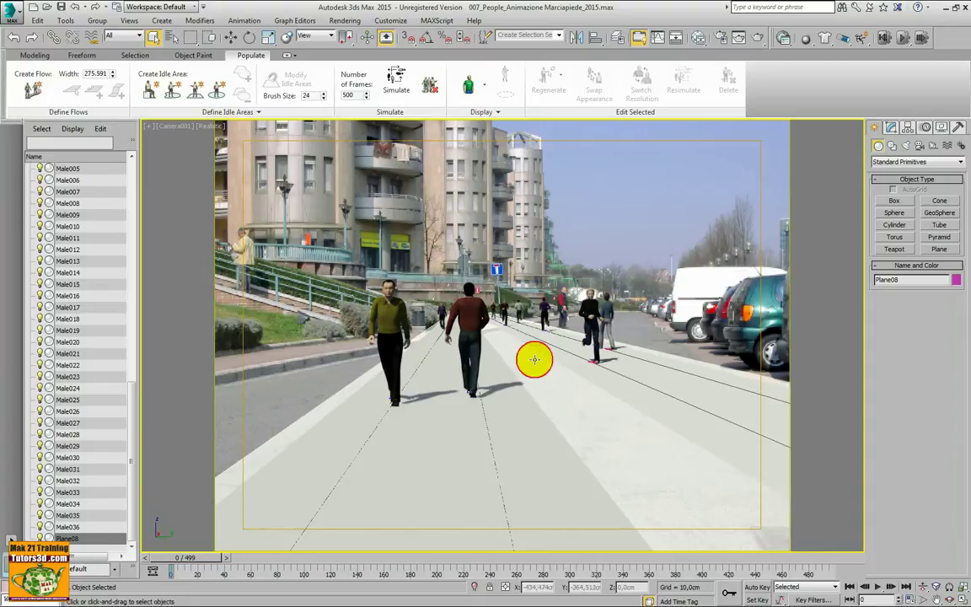
# Step: Switch the viewport from the camera to Perspective view and check the red-shirt walker
pyautogui.click(180, 128)
pyautogui.click(218, 170)
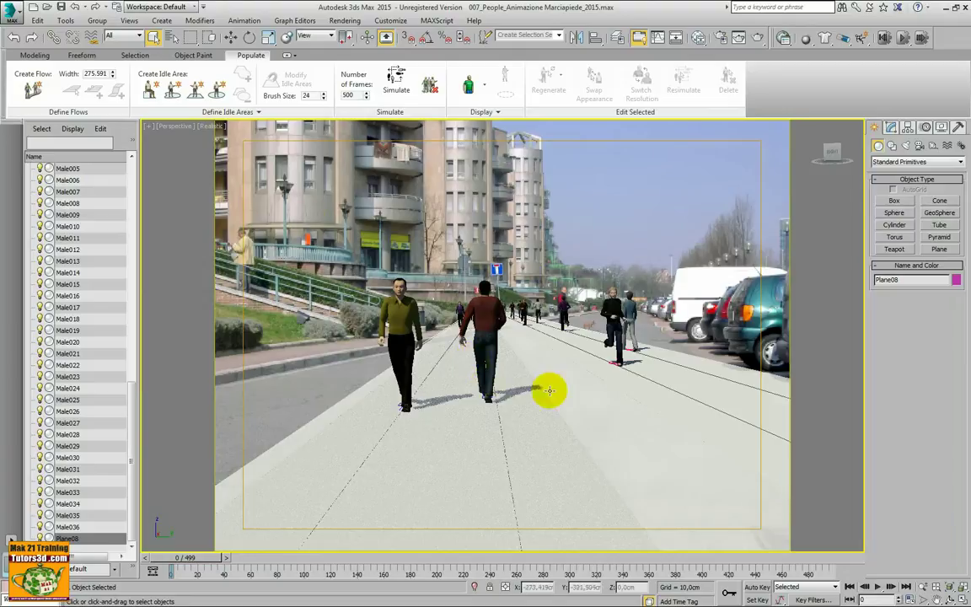
pyautogui.click(492, 326)
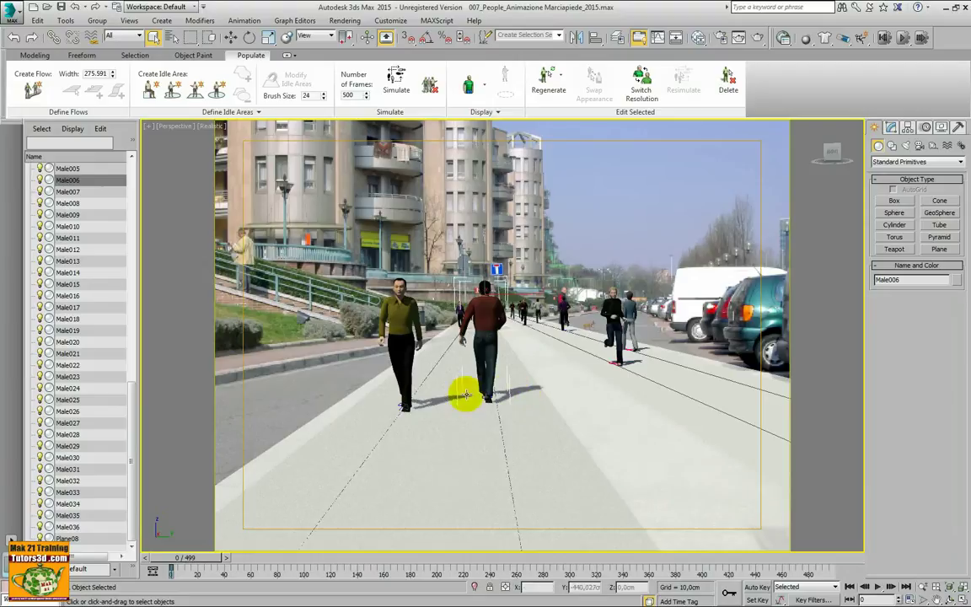
pyautogui.click(363, 362)
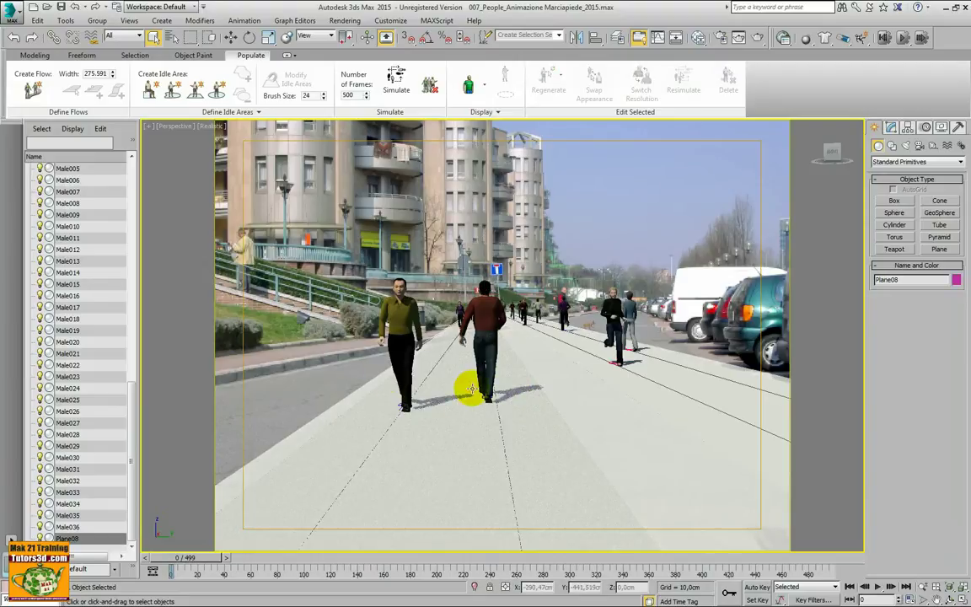
# Step: Clear the simulated pedestrians with Delete Simulation
pyautogui.click(430, 85)
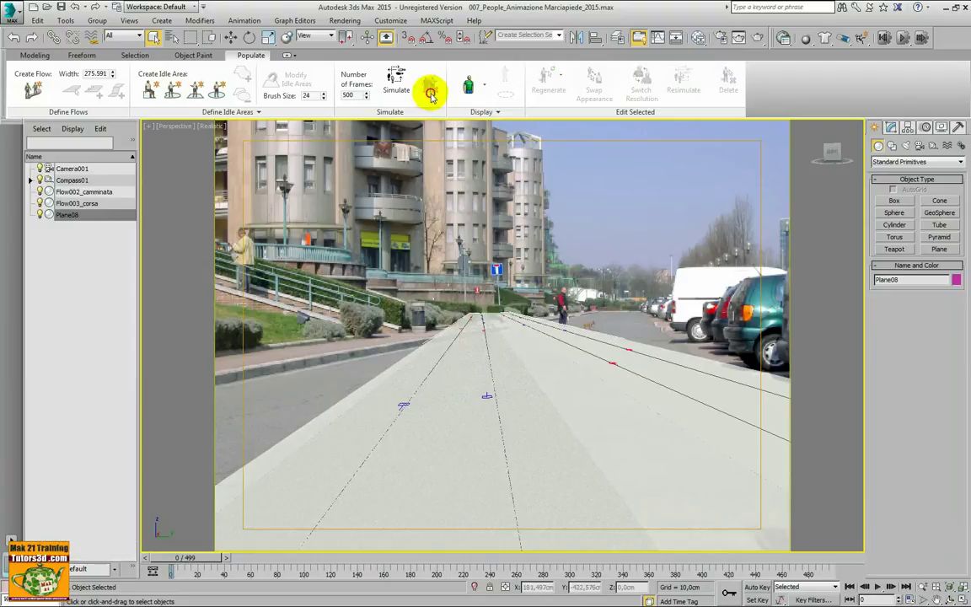
pyautogui.click(468, 386)
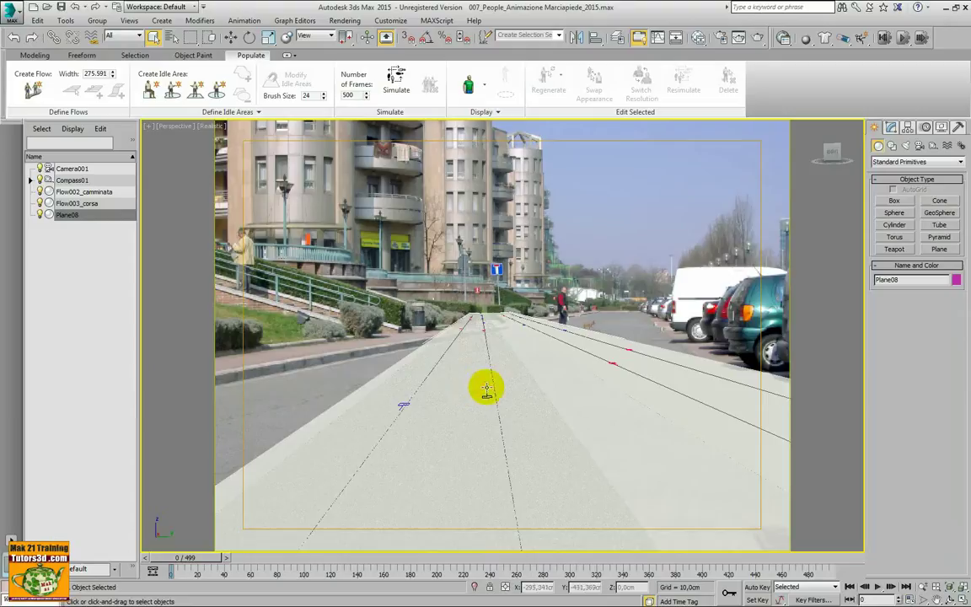
pyautogui.rightClick(487, 390)
pyautogui.click(503, 313)
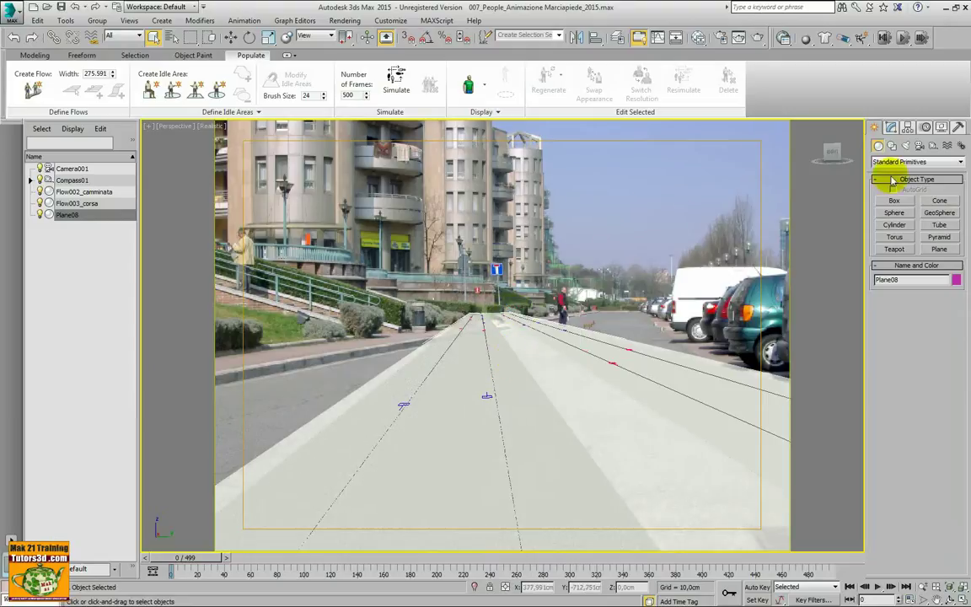
# Step: Delete Flow003_corsa and Flow002_camminata, and show Plane08 with Edged Faces
pyautogui.click(86, 203)
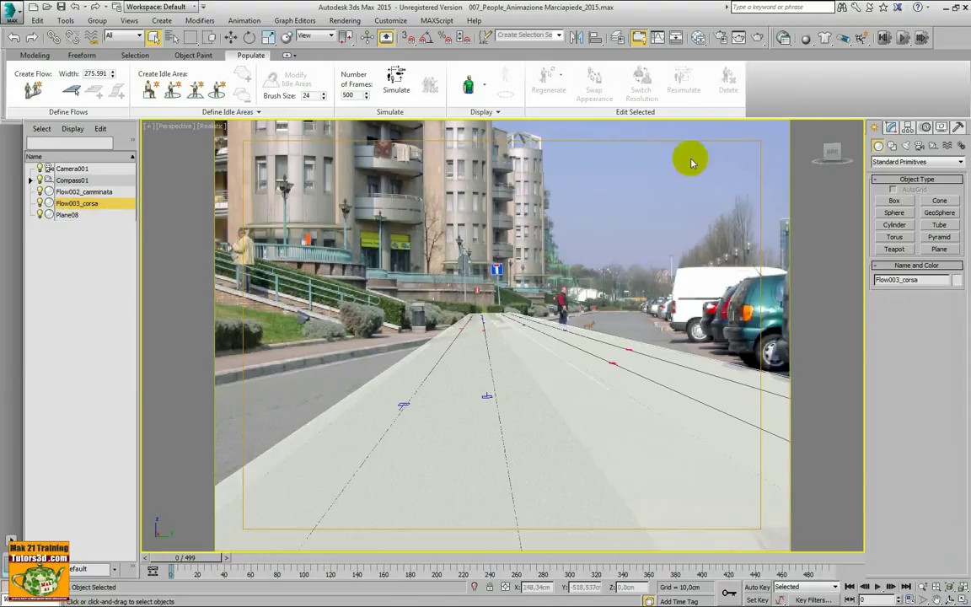
pyautogui.press('Delete')
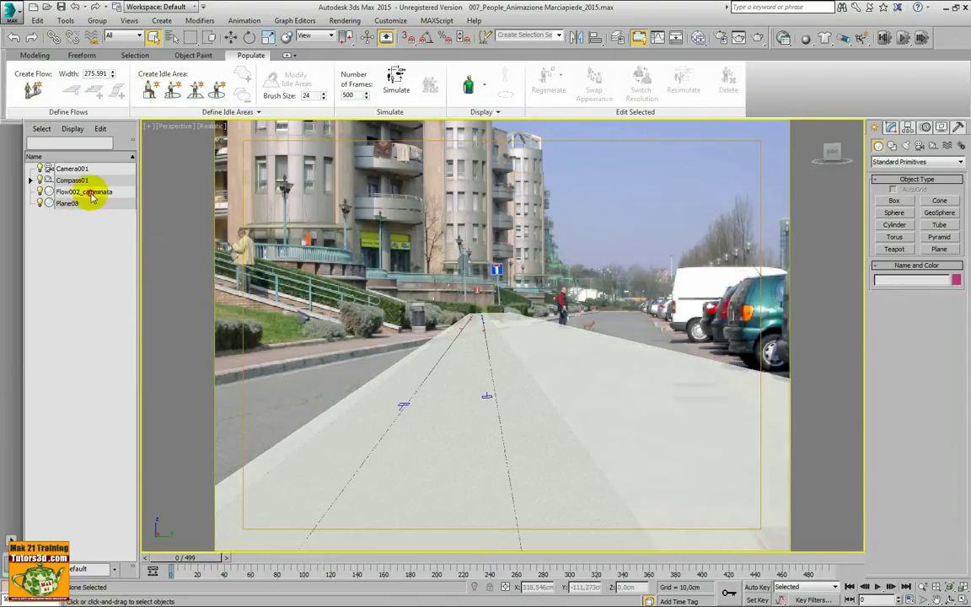
pyautogui.click(88, 191)
pyautogui.press('Delete')
pyautogui.click(481, 378)
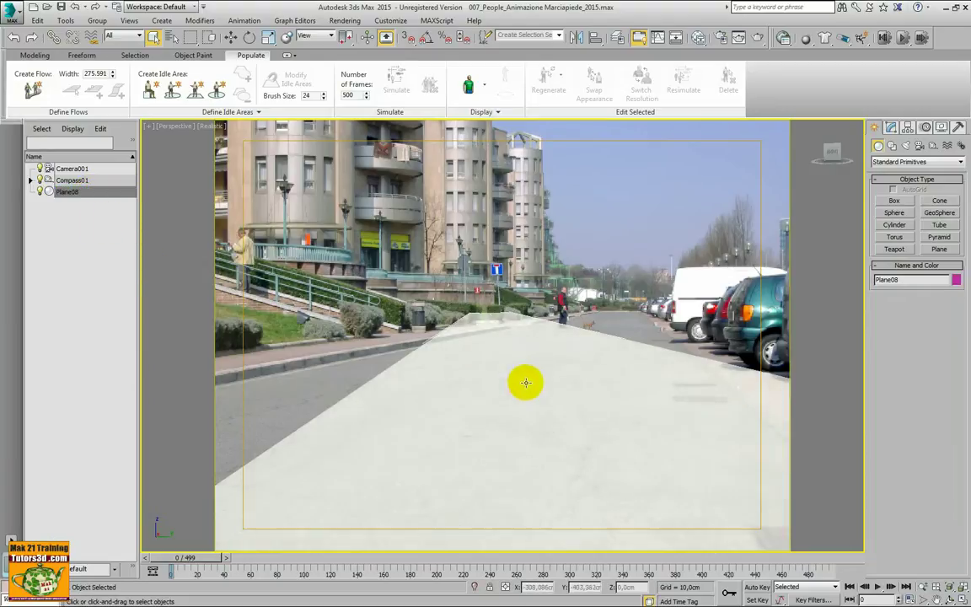
pyautogui.press('F4')
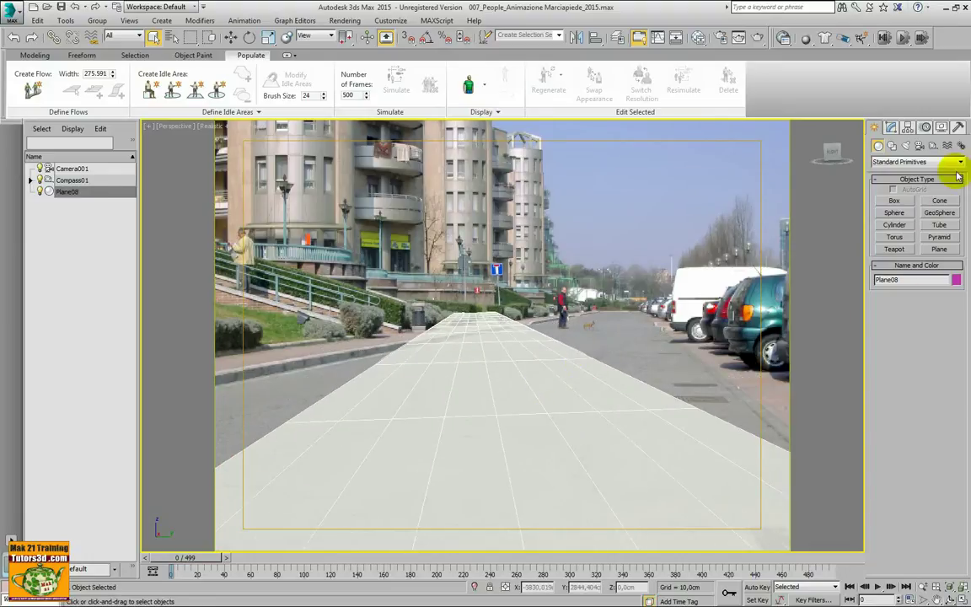
# Step: Start the Perspective Match utility and turn on Show Vanishing Lines
pyautogui.click(959, 127)
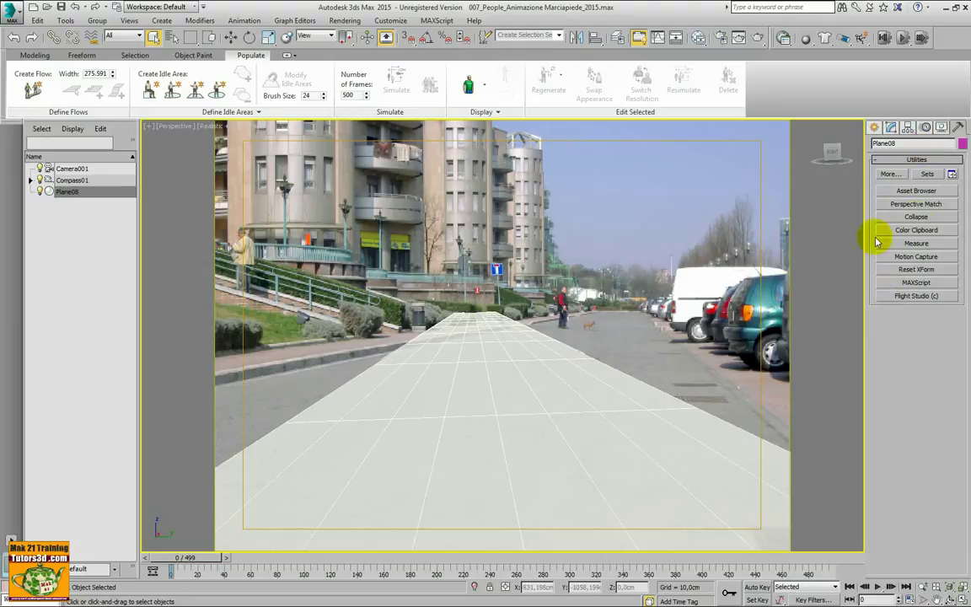
pyautogui.click(916, 204)
pyautogui.click(916, 343)
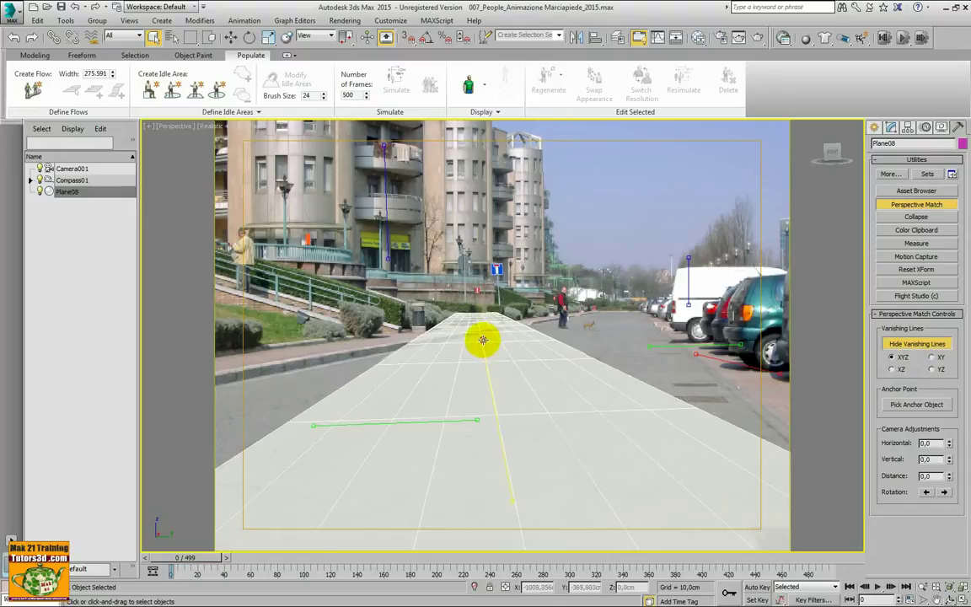
# Step: Lay vanishing lines along the pavement, left curb, building and right parking edge, framing the plane
pyautogui.moveTo(483, 340); pyautogui.dragTo(454, 462)
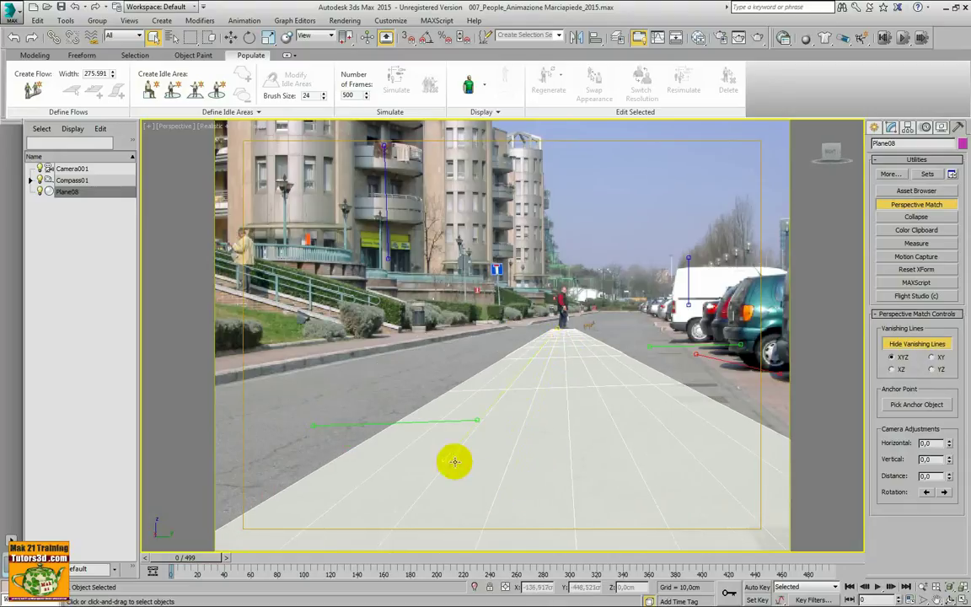
pyautogui.moveTo(396, 402); pyautogui.dragTo(447, 342)
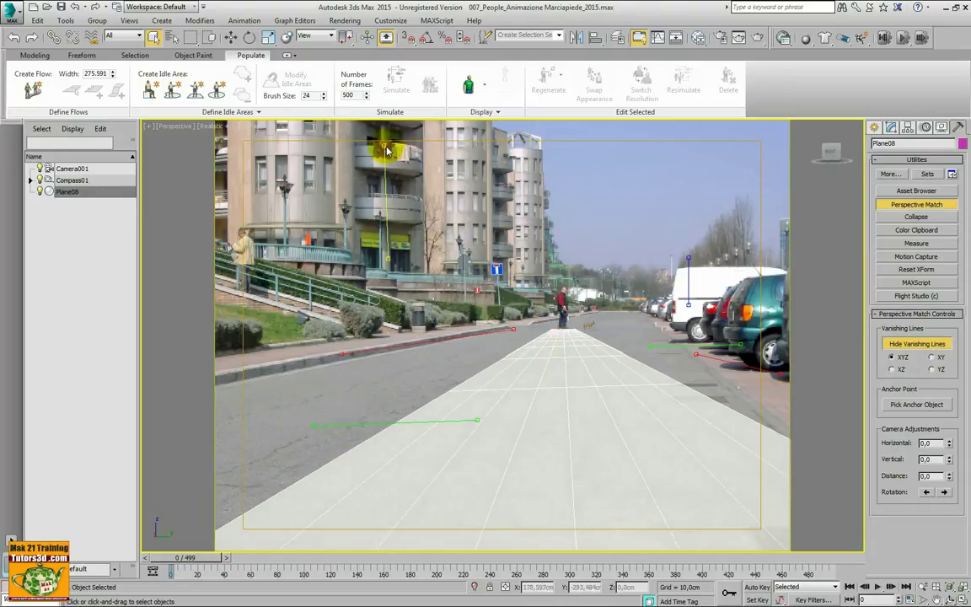
pyautogui.moveTo(386, 150); pyautogui.dragTo(392, 150)
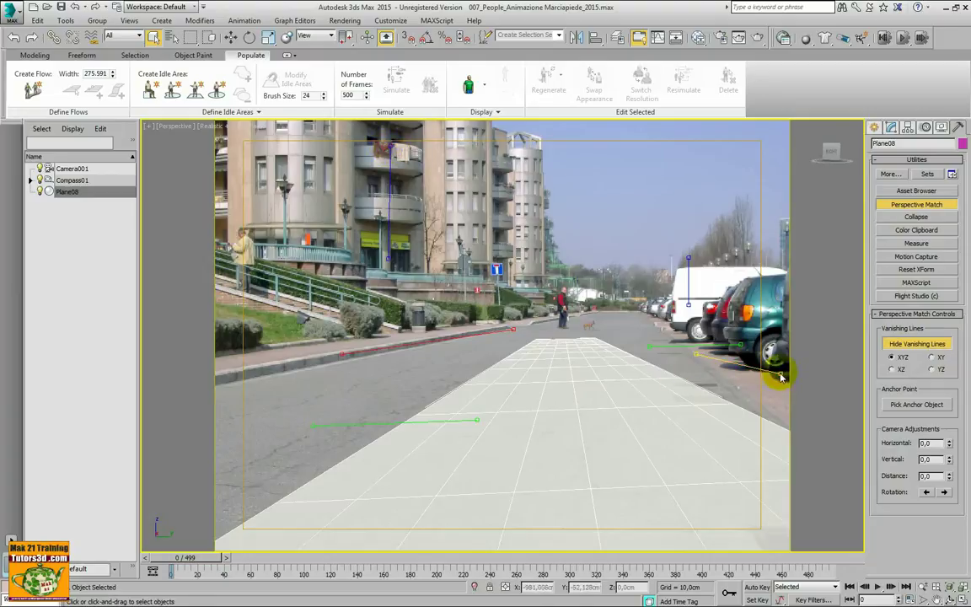
pyautogui.moveTo(774, 366)
pyautogui.mouseDown()
pyautogui.moveTo(760, 392)
pyautogui.moveTo(715, 357)
pyautogui.moveTo(689, 354)
pyautogui.moveTo(759, 396)
pyautogui.mouseUp()
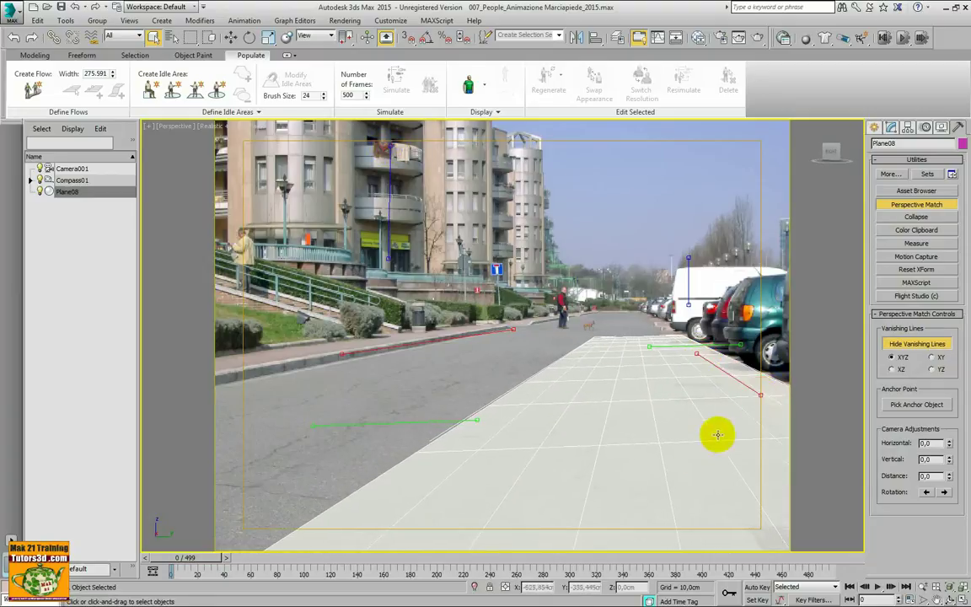
pyautogui.moveTo(717, 433)
pyautogui.mouseDown(button='middle')
pyautogui.moveTo(502, 424)
pyautogui.moveTo(561, 440)
pyautogui.moveTo(548, 410)
pyautogui.moveTo(562, 451)
pyautogui.moveTo(563, 406)
pyautogui.moveTo(558, 424)
pyautogui.mouseUp(button='middle')
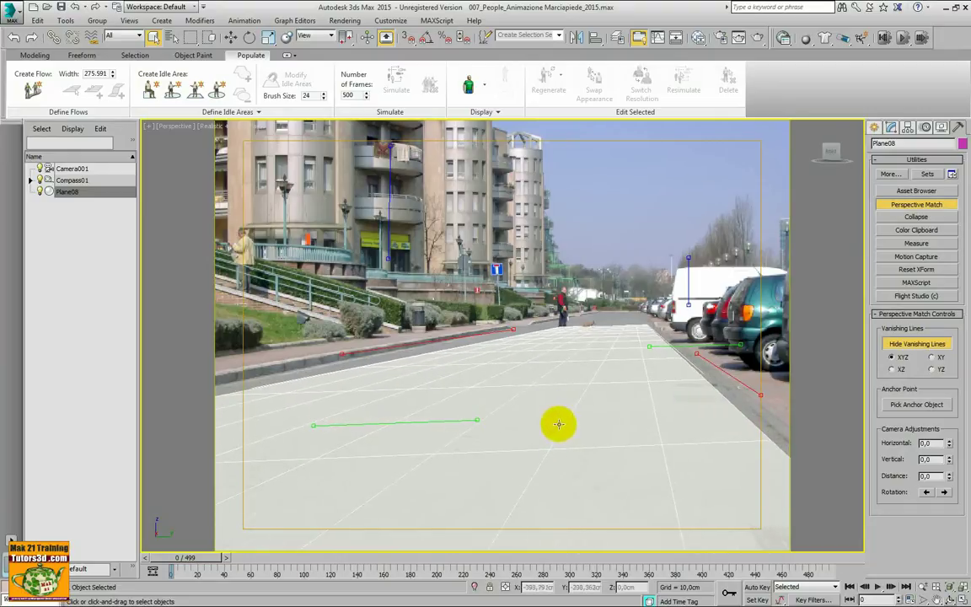
pyautogui.click(925, 586)
pyautogui.moveTo(590, 369)
pyautogui.mouseDown()
pyautogui.moveTo(606, 439)
pyautogui.moveTo(624, 369)
pyautogui.moveTo(645, 353)
pyautogui.mouseUp()
pyautogui.moveTo(644, 353); pyautogui.dragTo(646, 373, button='middle')
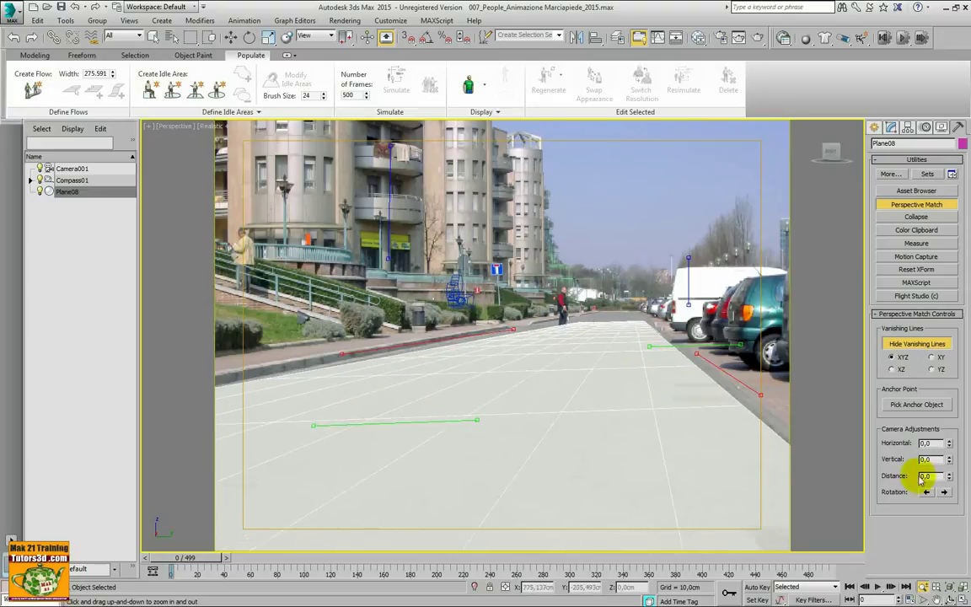
pyautogui.rightClick(664, 364)
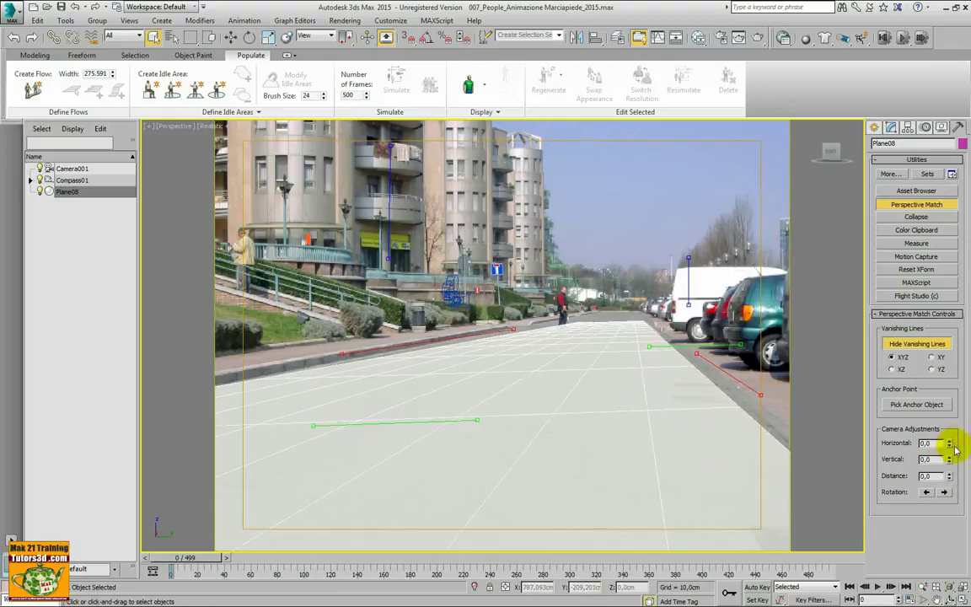
# Step: Reset the horizontal camera adjustment to 0 and set the anchor point
pyautogui.click(676, 440)
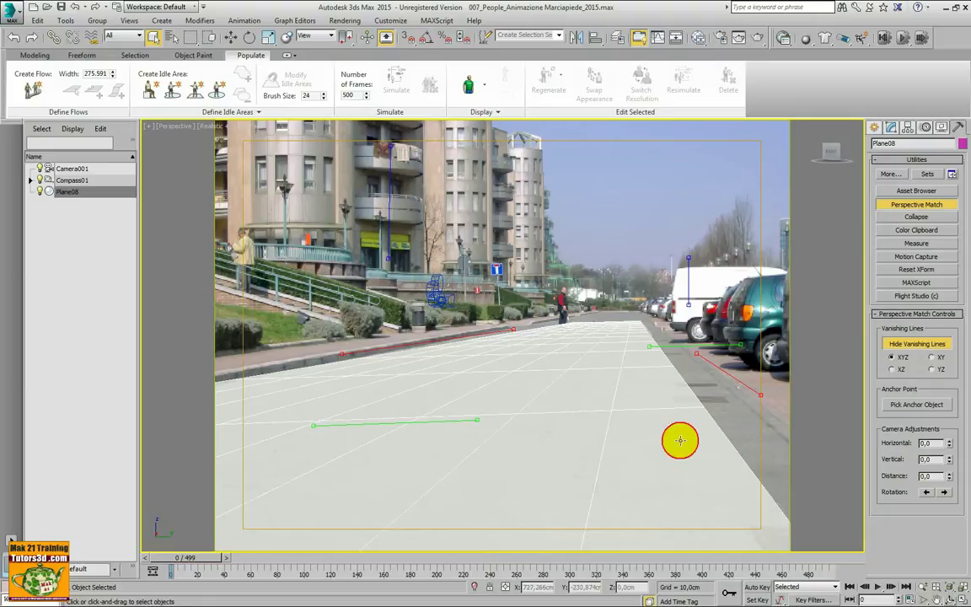
pyautogui.rightClick(952, 460)
pyautogui.click(682, 470)
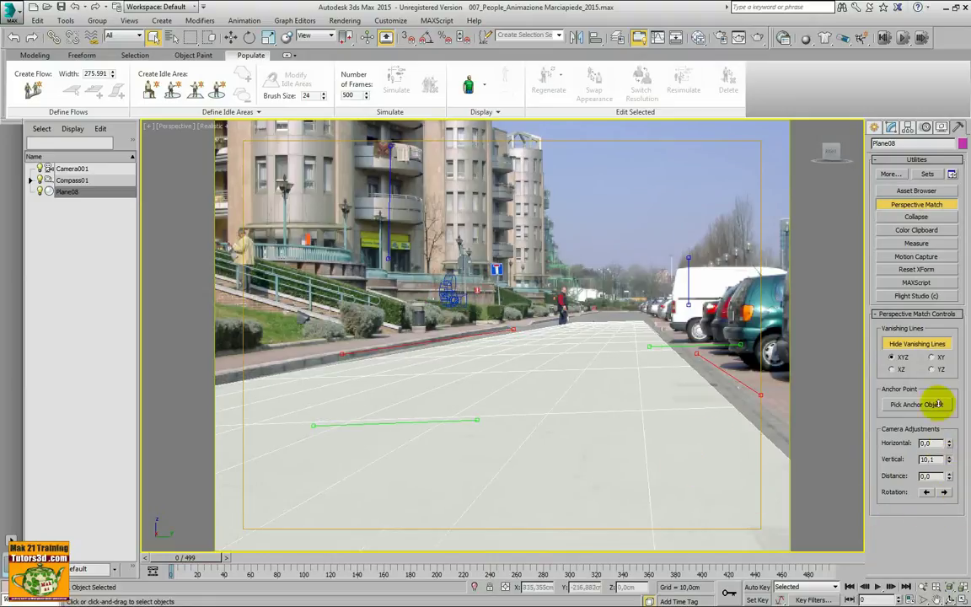
pyautogui.click(676, 423)
# Step: Tilt the camera, refine vanishing lines along sidewalk, cars and building, then exit Perspective Match
pyautogui.moveTo(949, 459); pyautogui.dragTo(960, 530)
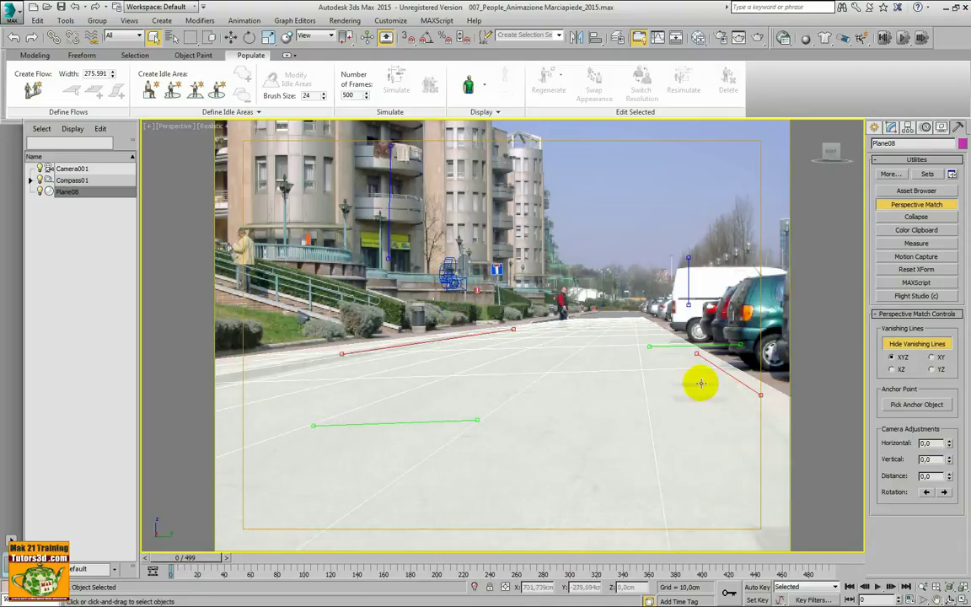
pyautogui.moveTo(761, 399)
pyautogui.mouseDown()
pyautogui.moveTo(701, 355)
pyautogui.moveTo(737, 344)
pyautogui.mouseUp()
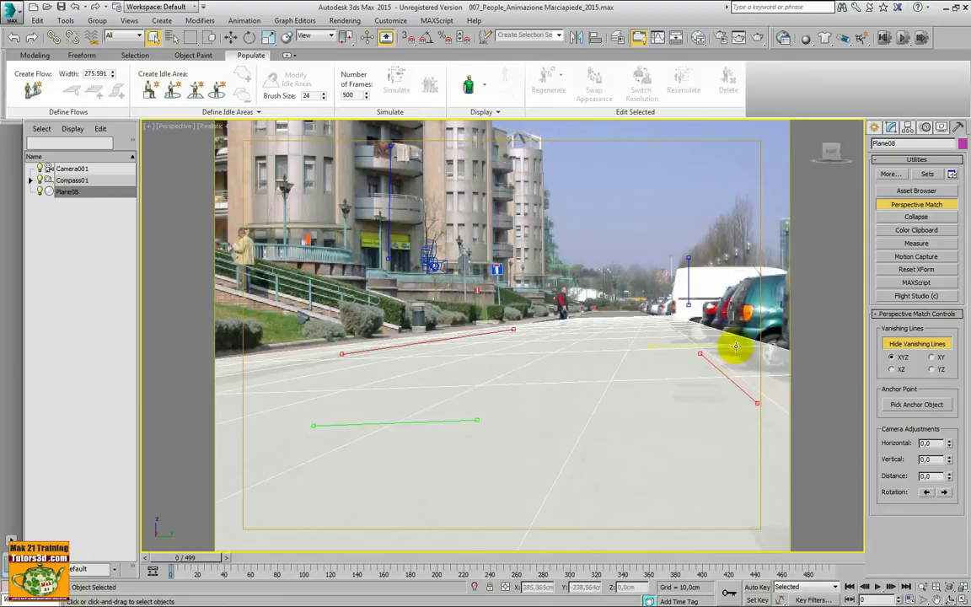
pyautogui.moveTo(735, 346); pyautogui.dragTo(738, 344)
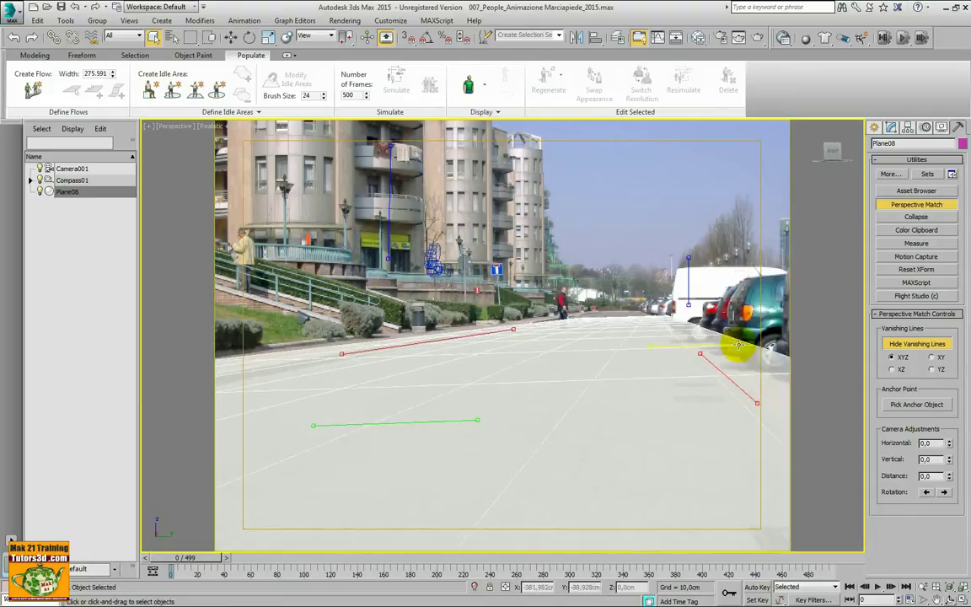
pyautogui.moveTo(736, 347); pyautogui.dragTo(737, 345)
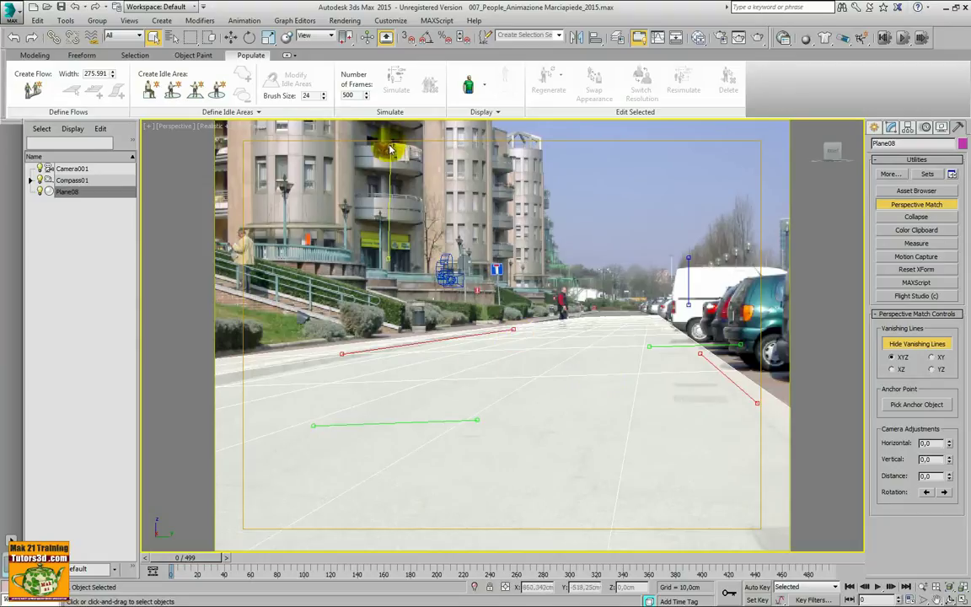
pyautogui.moveTo(389, 151); pyautogui.dragTo(388, 149)
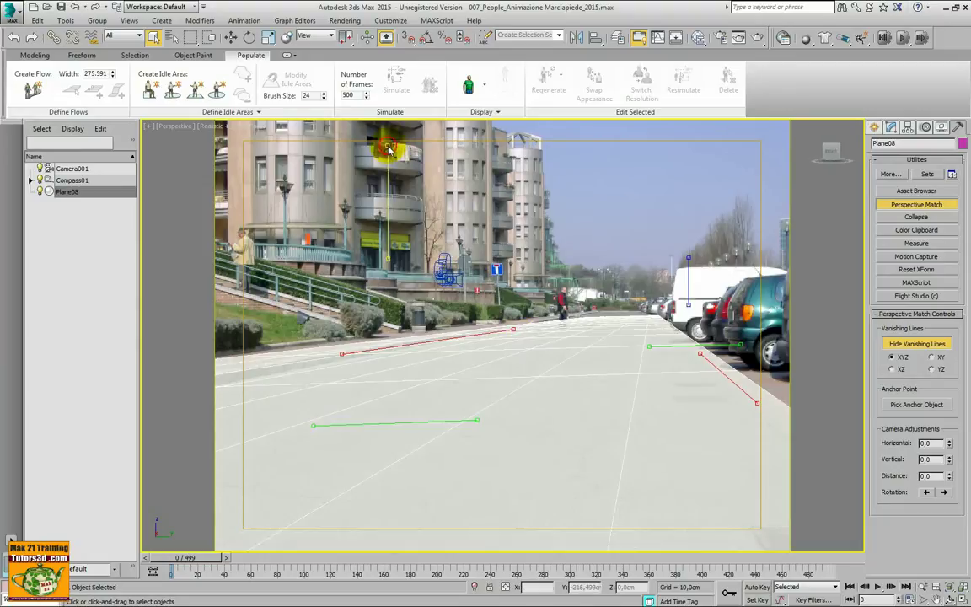
pyautogui.click(447, 268)
pyautogui.click(906, 204)
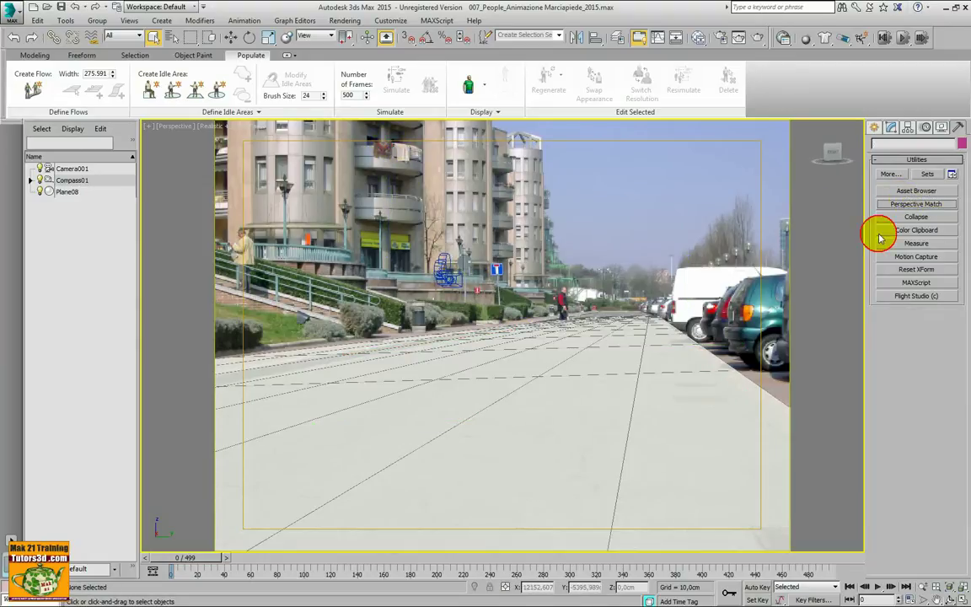
# Step: Delete Camera001, then dismiss the Create menu without adding a camera
pyautogui.click(445, 274)
pyautogui.press('Delete')
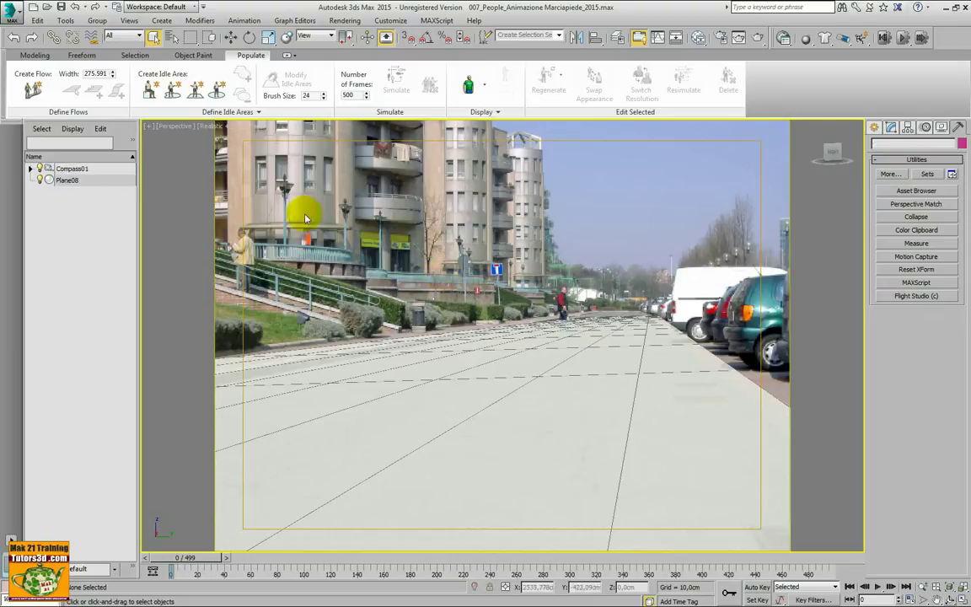
pyautogui.click(162, 20)
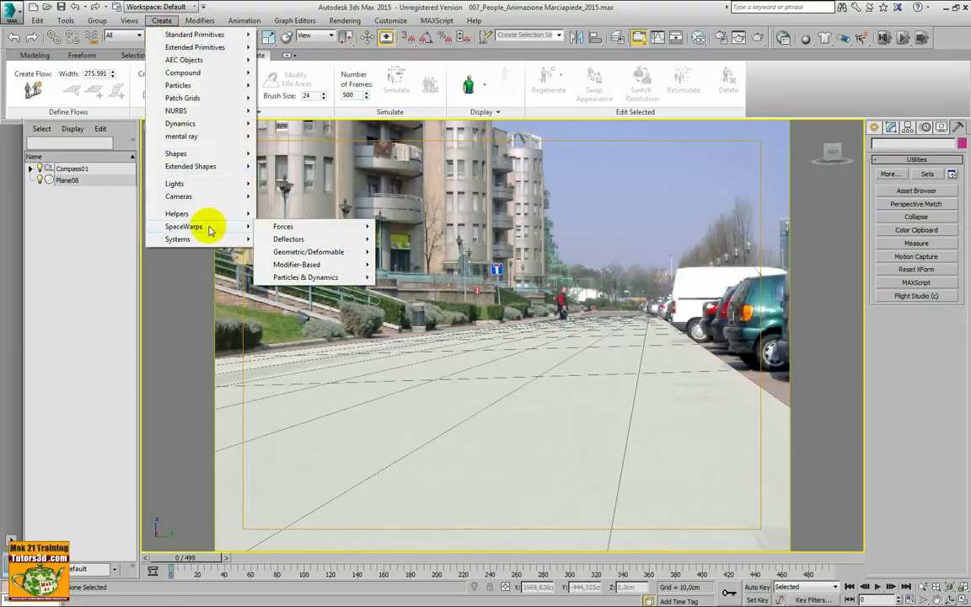
pyautogui.moveTo(178, 197)
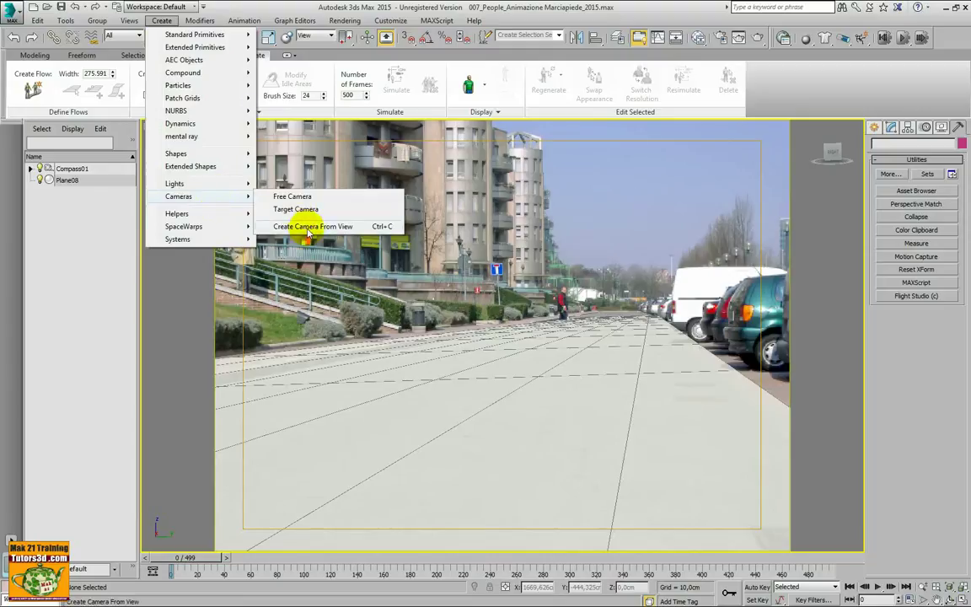
pyautogui.click(582, 228)
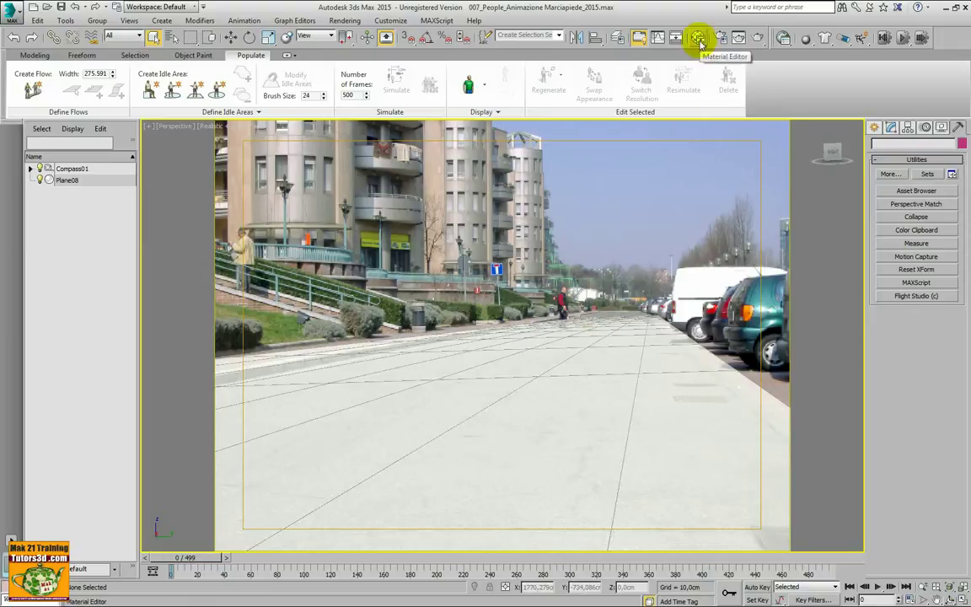
# Step: Open the Slate Material Editor and show the Matte/Shadow/Reflection material's settings
pyautogui.click(699, 39)
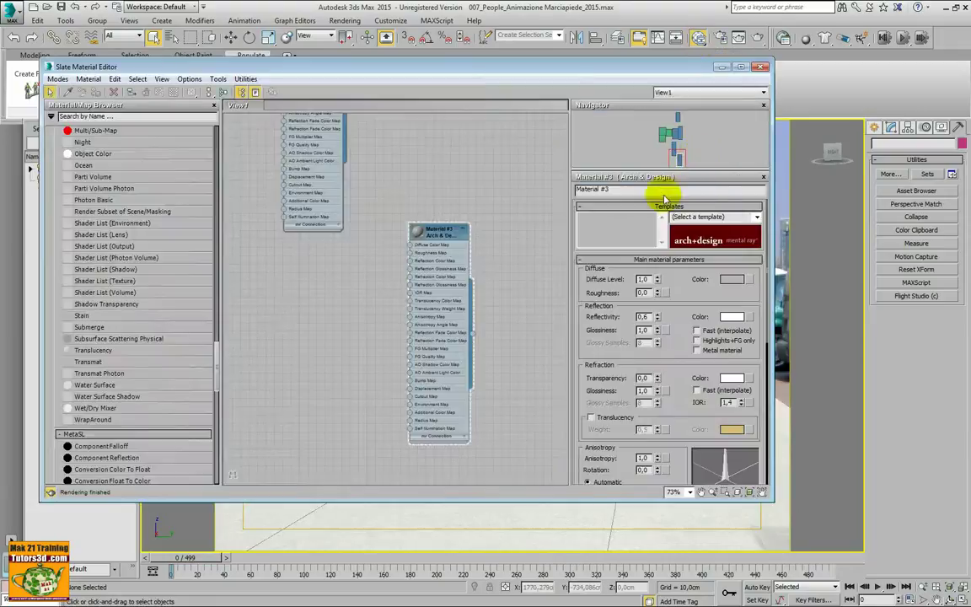
pyautogui.scroll(-2, 422, 223)
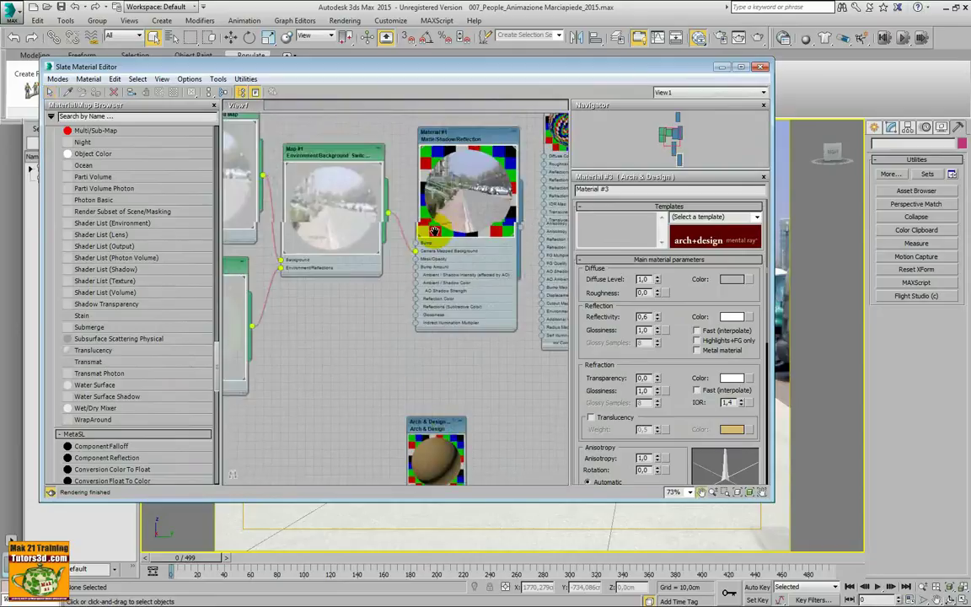
pyautogui.moveTo(422, 223)
pyautogui.mouseDown(button='middle')
pyautogui.moveTo(489, 258)
pyautogui.moveTo(472, 256)
pyautogui.mouseUp(button='middle')
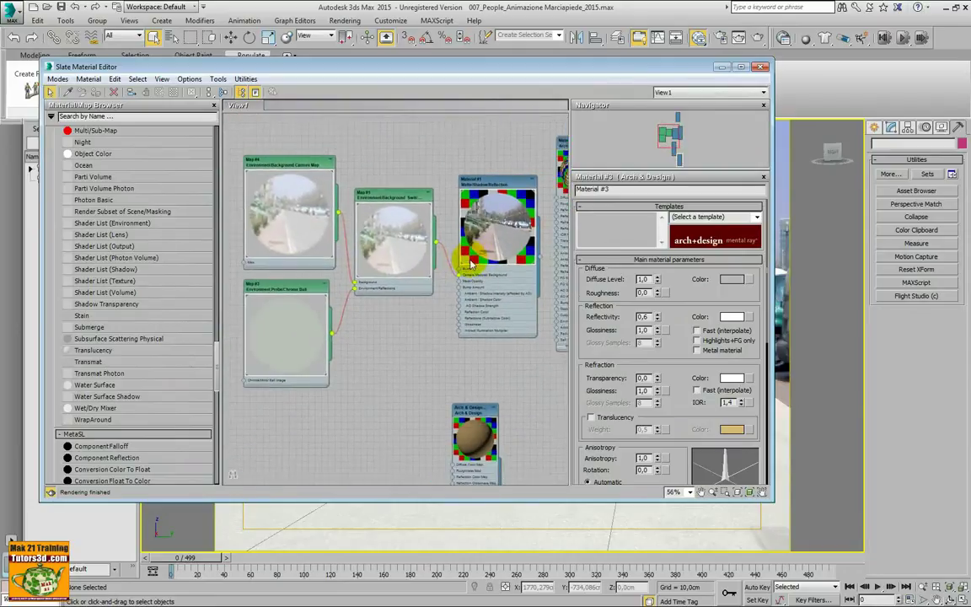
pyautogui.scroll(-1, 463, 256)
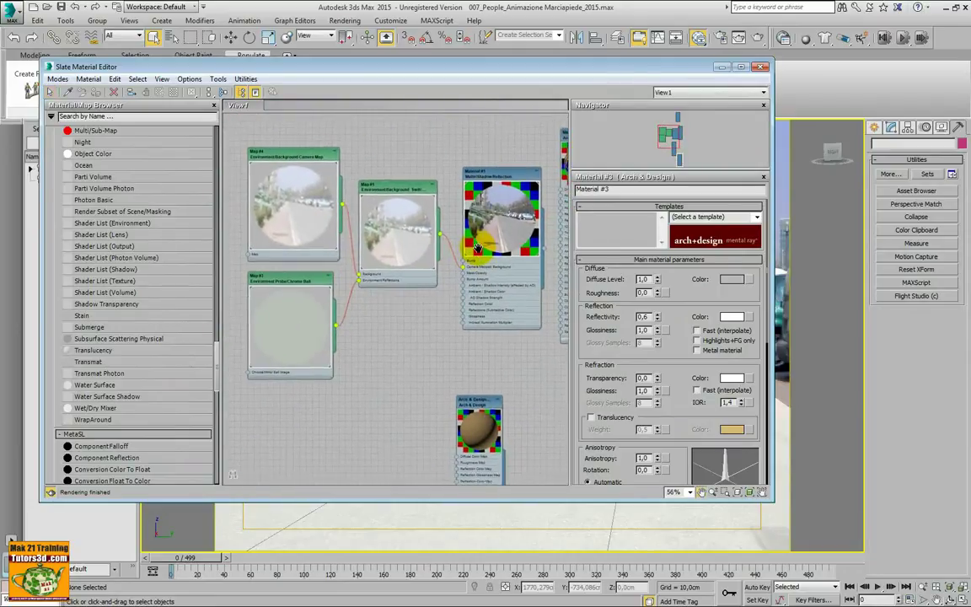
pyautogui.doubleClick(499, 170)
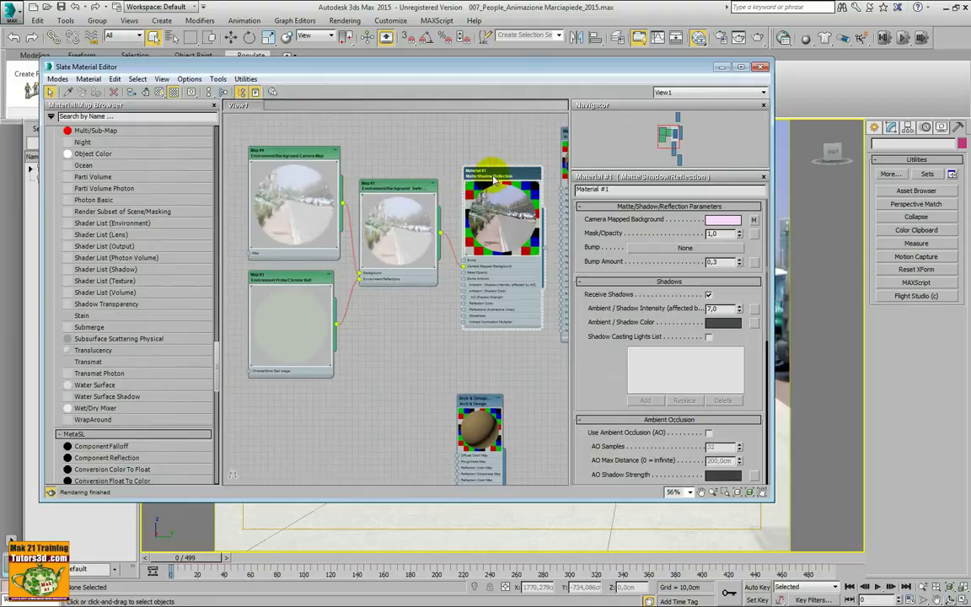
# Step: Enlarge the editor, rearrange the node graph, and show the Map #4 camera map's settings
pyautogui.moveTo(629, 69); pyautogui.dragTo(613, 18)
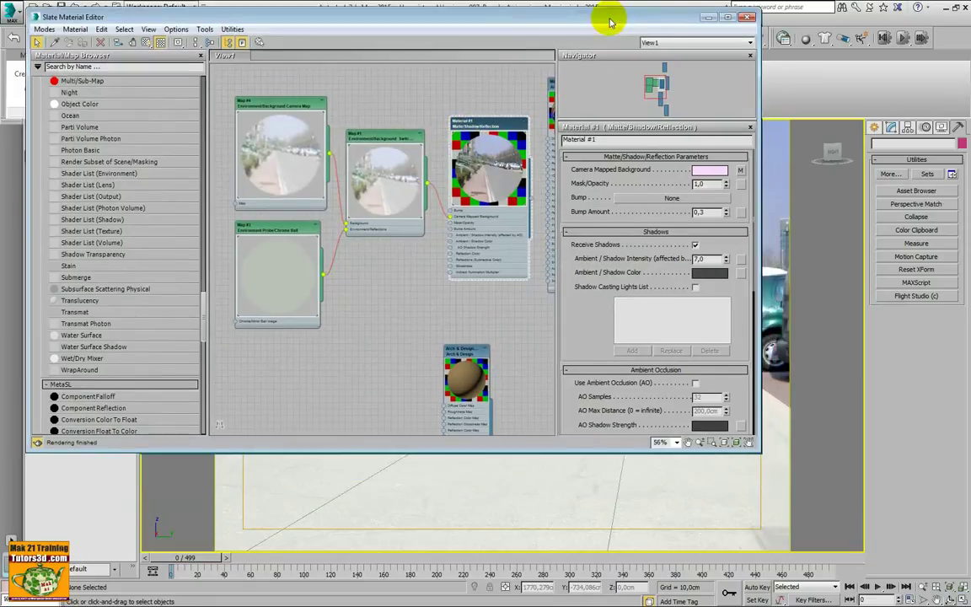
pyautogui.moveTo(747, 442); pyautogui.dragTo(851, 542)
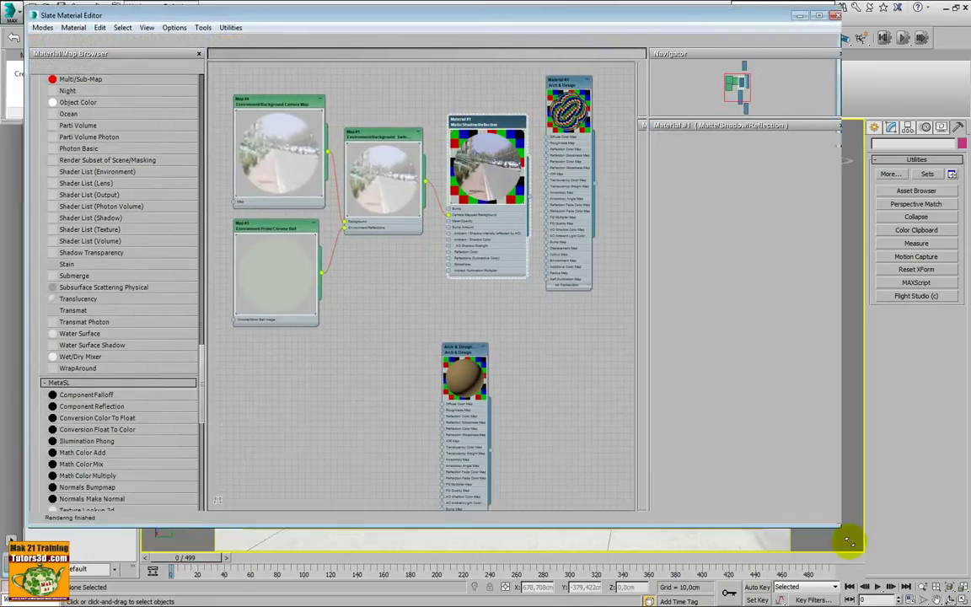
pyautogui.moveTo(498, 357); pyautogui.dragTo(505, 372, button='middle')
pyautogui.moveTo(485, 371); pyautogui.dragTo(531, 368)
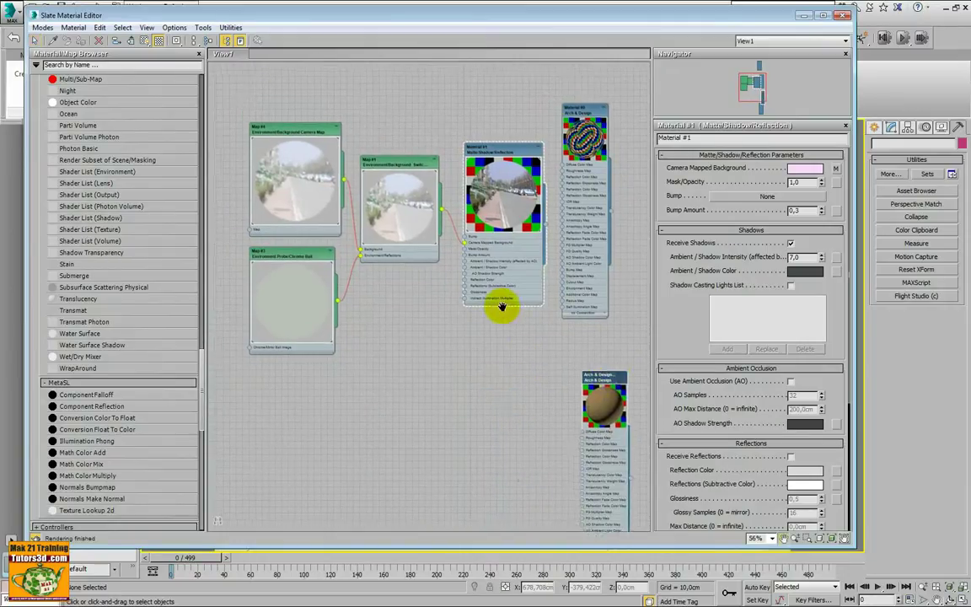
pyautogui.scroll(2, 506, 329)
pyautogui.moveTo(533, 357)
pyautogui.mouseDown(button='middle')
pyautogui.moveTo(527, 321)
pyautogui.moveTo(511, 327)
pyautogui.mouseUp(button='middle')
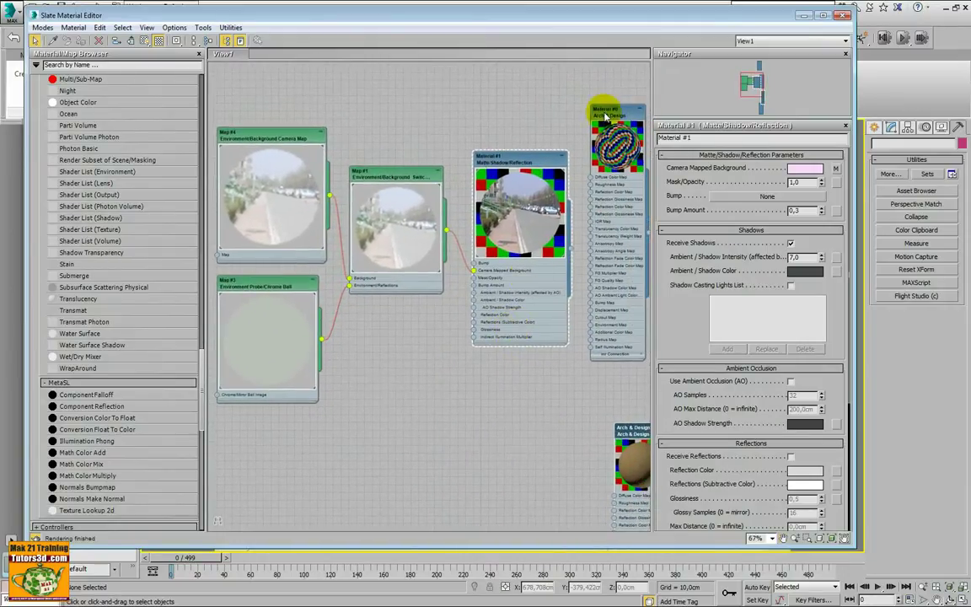
pyautogui.moveTo(616, 108)
pyautogui.mouseDown()
pyautogui.moveTo(679, 321)
pyautogui.moveTo(642, 435)
pyautogui.mouseUp()
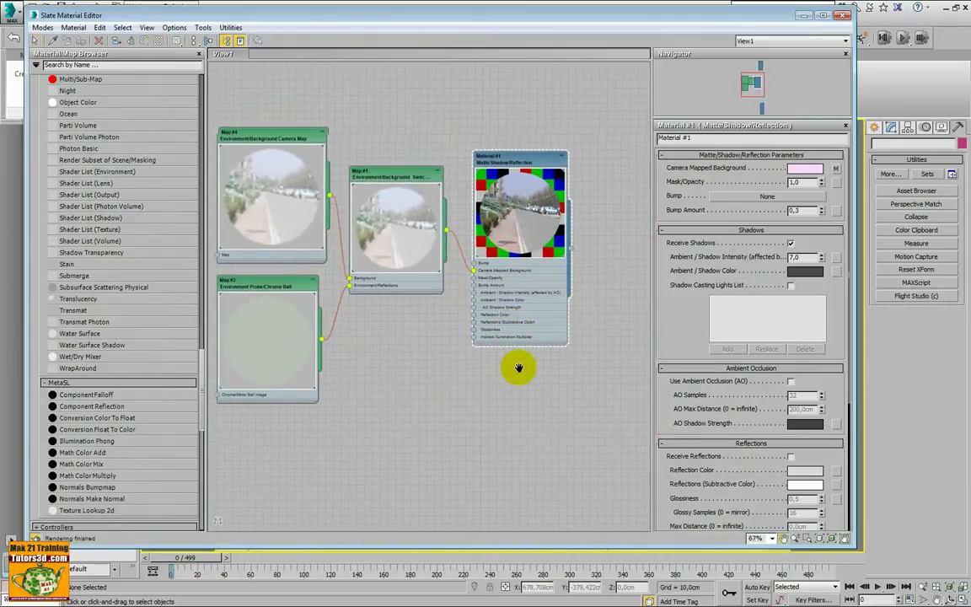
pyautogui.moveTo(520, 369); pyautogui.dragTo(557, 368, button='middle')
pyautogui.moveTo(322, 146); pyautogui.dragTo(314, 145)
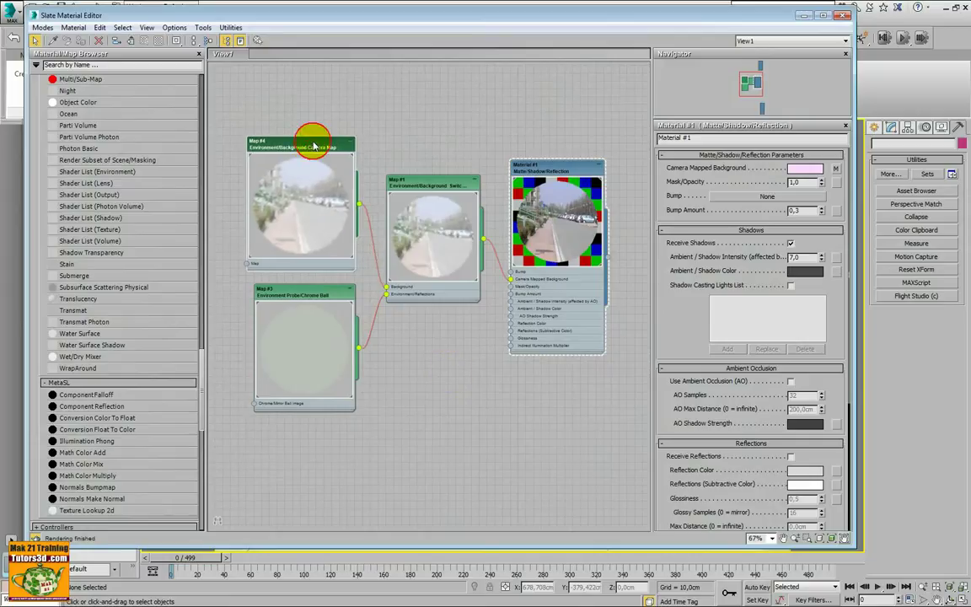
pyautogui.doubleClick(314, 147)
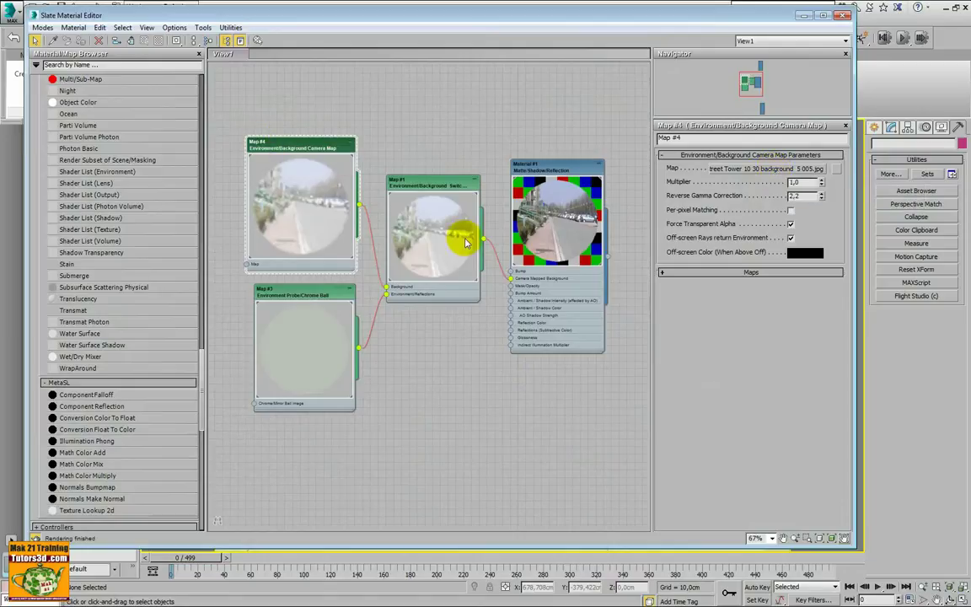
# Step: Nudge the Material #1 node and reposition the material editor window over the viewport
pyautogui.moveTo(543, 172); pyautogui.dragTo(548, 168)
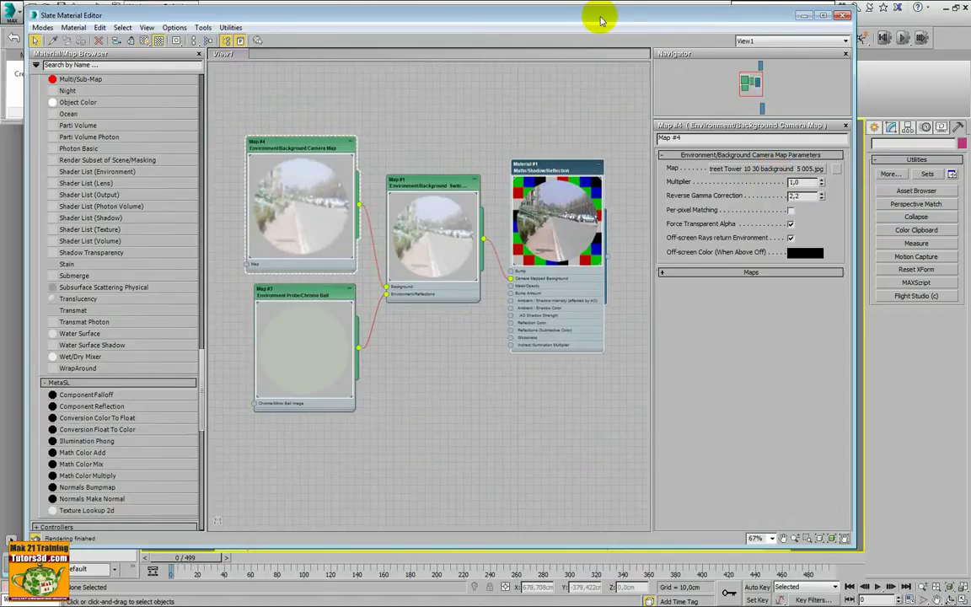
pyautogui.moveTo(589, 18); pyautogui.dragTo(130, 92)
pyautogui.moveTo(269, 99); pyautogui.dragTo(752, 28)
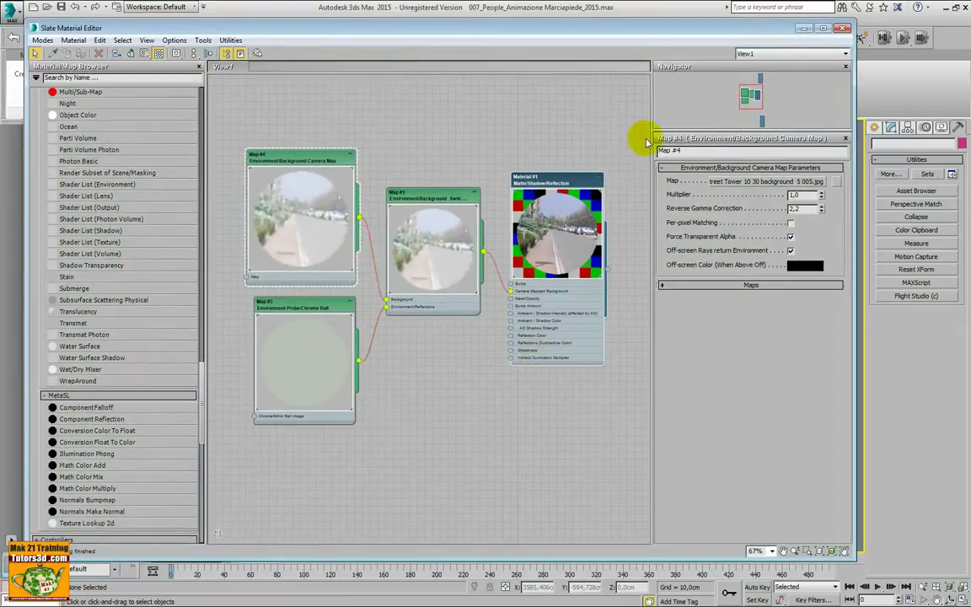
pyautogui.moveTo(628, 28)
pyautogui.mouseDown()
pyautogui.moveTo(659, 38)
pyautogui.moveTo(652, 27)
pyautogui.mouseUp()
pyautogui.click(829, 26)
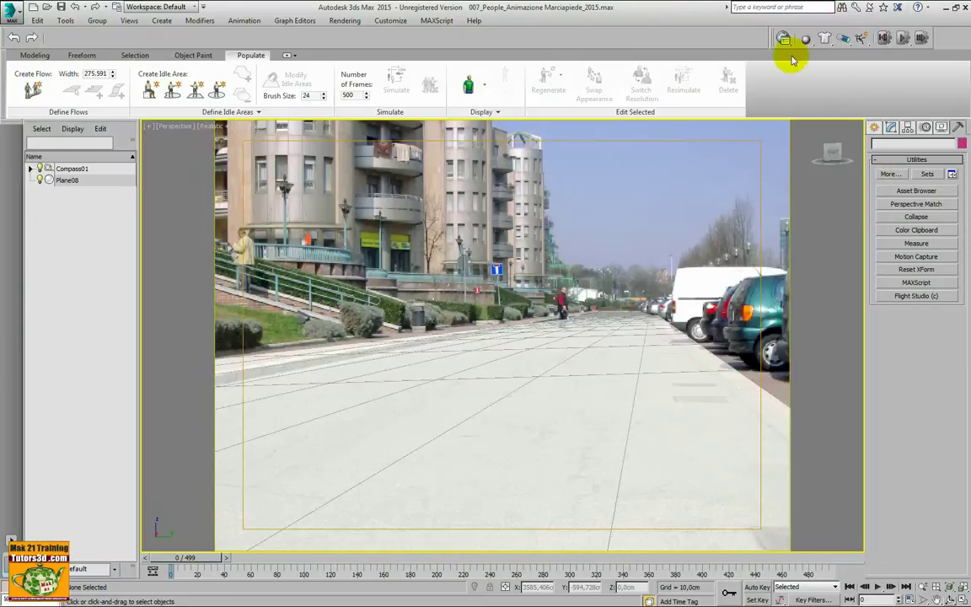
pyautogui.click(209, 126)
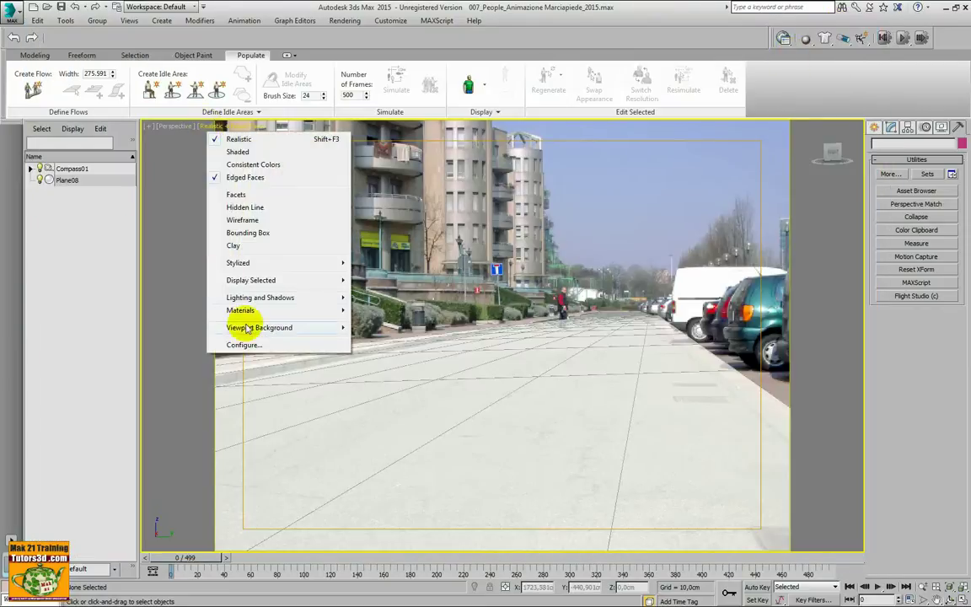
pyautogui.moveTo(258, 327)
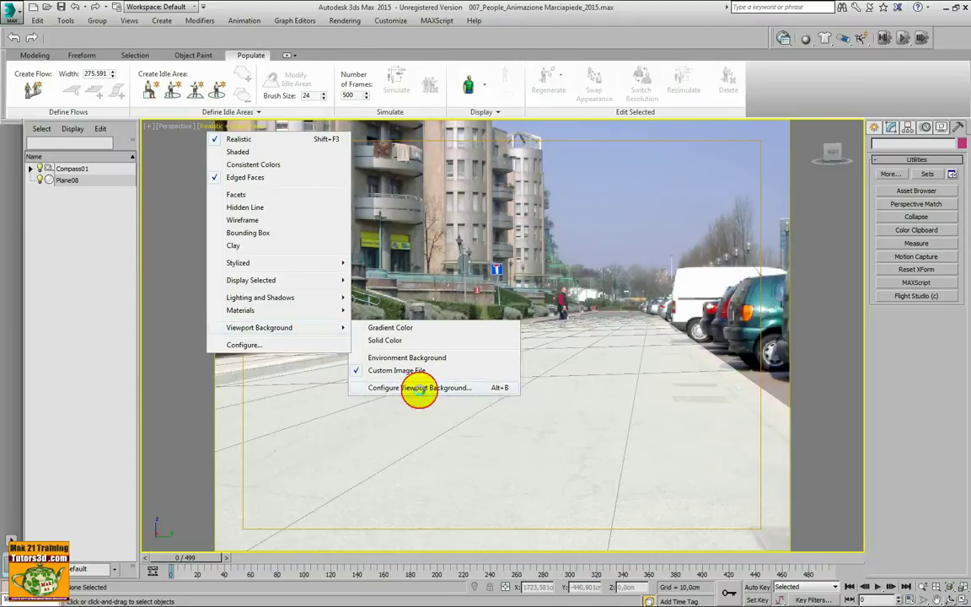
pyautogui.click(420, 389)
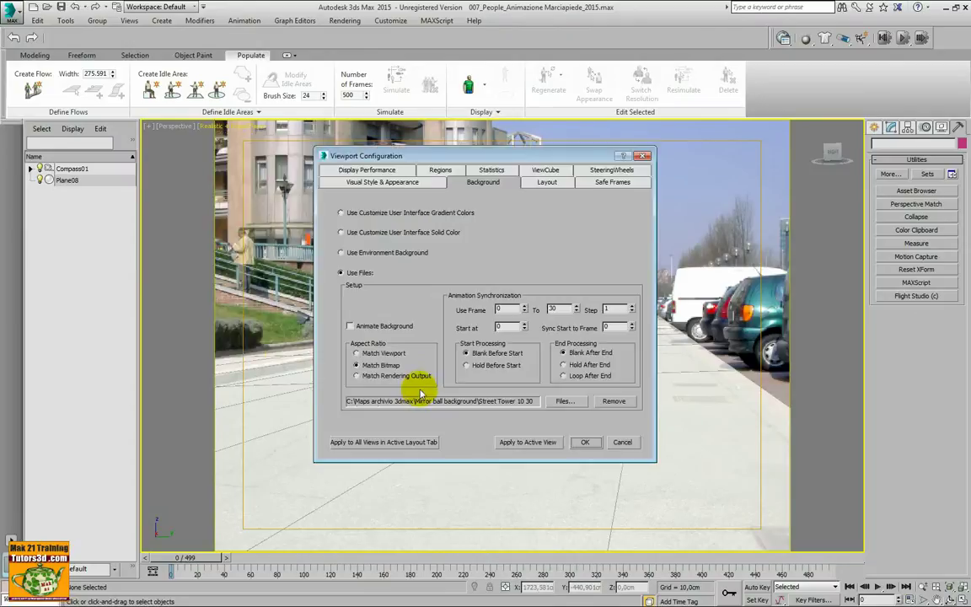
pyautogui.click(564, 402)
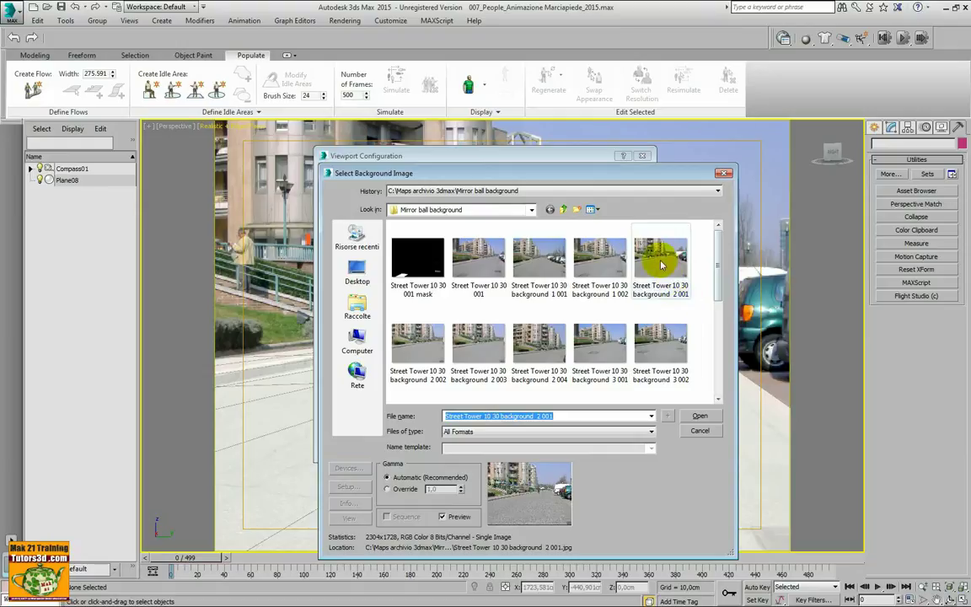
pyautogui.click(700, 434)
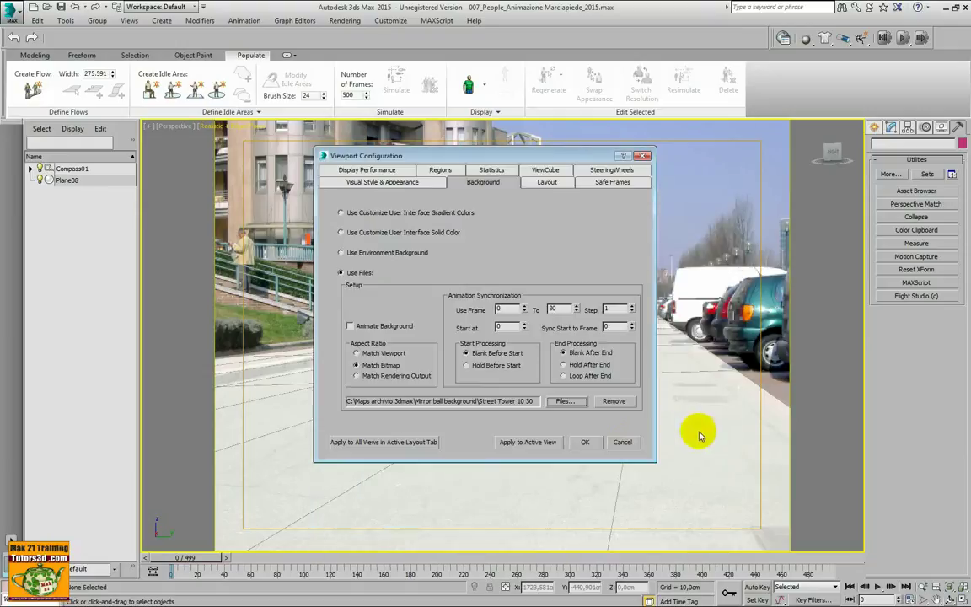
pyautogui.click(624, 444)
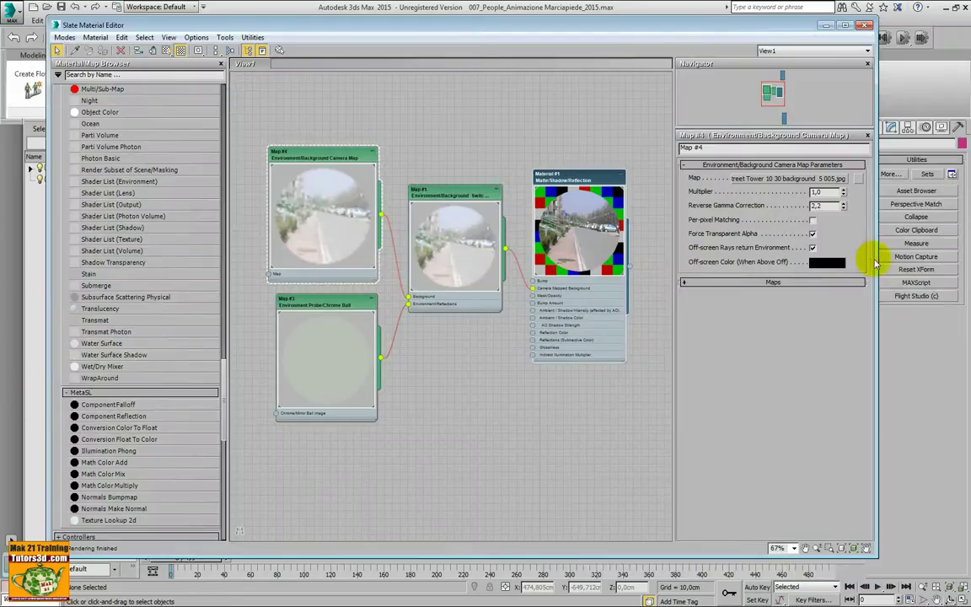
# Step: Bring up Map #4's camera map settings and its image file browser
pyautogui.moveTo(877, 262)
pyautogui.mouseDown()
pyautogui.moveTo(624, 268)
pyautogui.moveTo(873, 262)
pyautogui.moveTo(860, 264)
pyautogui.mouseUp()
pyautogui.click(474, 196)
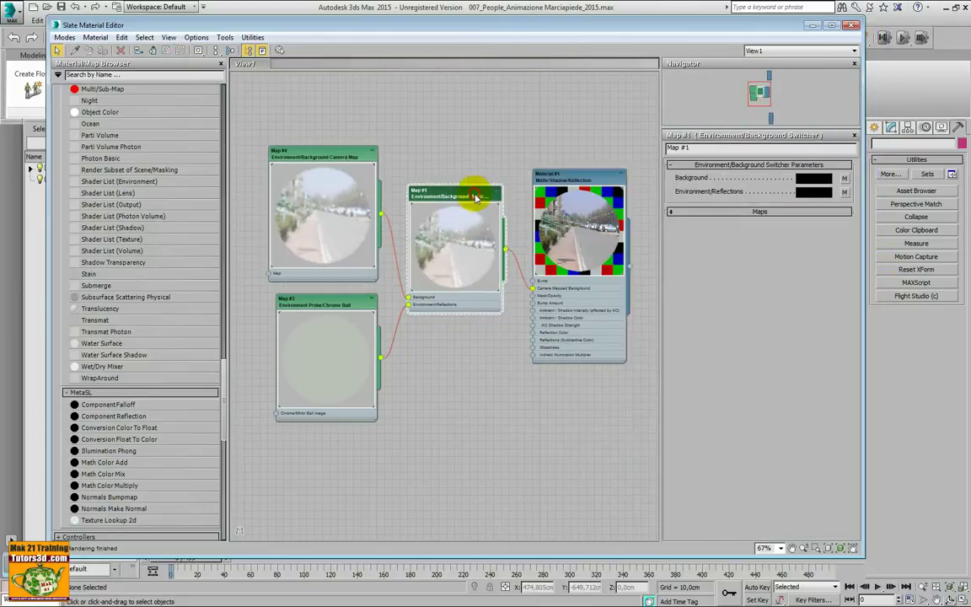
pyautogui.click(347, 155)
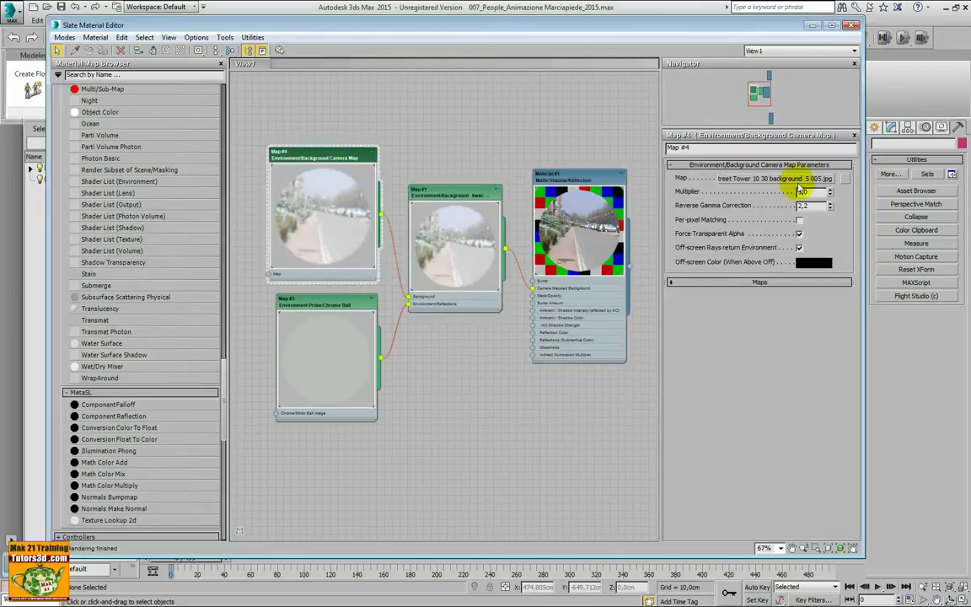
pyautogui.click(792, 178)
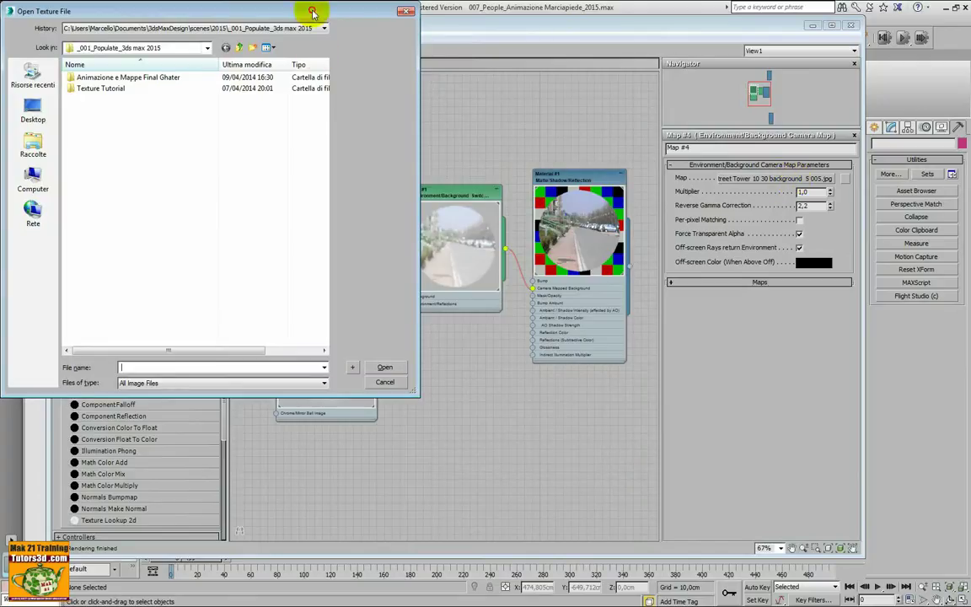
pyautogui.moveTo(310, 11); pyautogui.dragTo(509, 96)
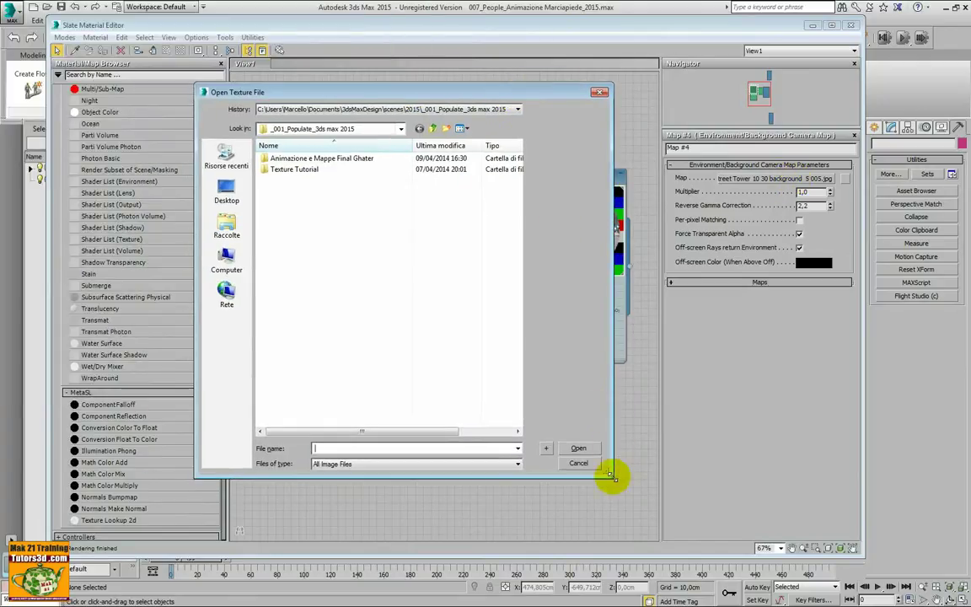
pyautogui.moveTo(613, 476); pyautogui.dragTo(690, 512)
# Step: Load Street Tower 10 30 background 2 001 from C:\Maps archivio 3dmax\Mirror ball background
pyautogui.click(400, 129)
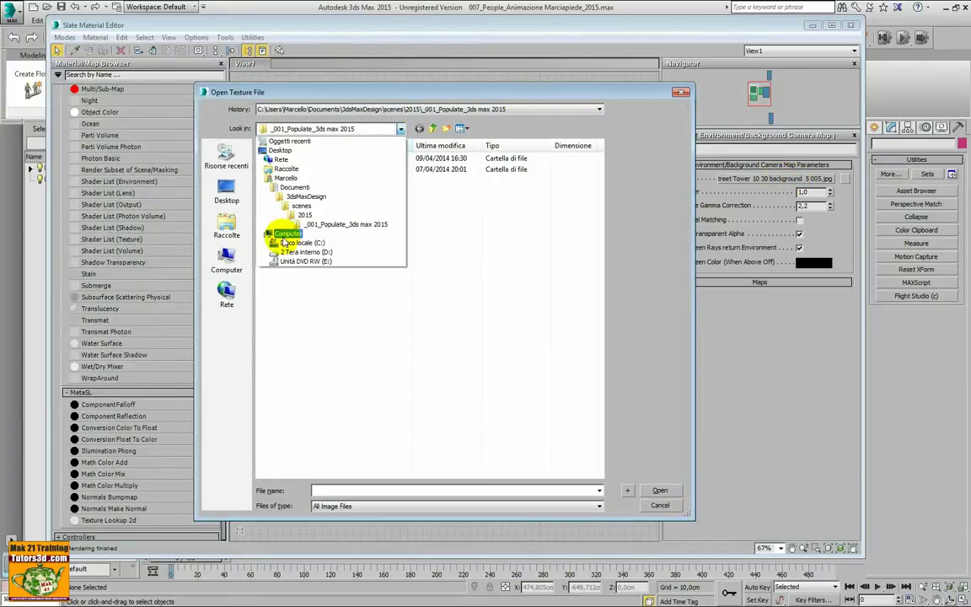
pyautogui.click(278, 243)
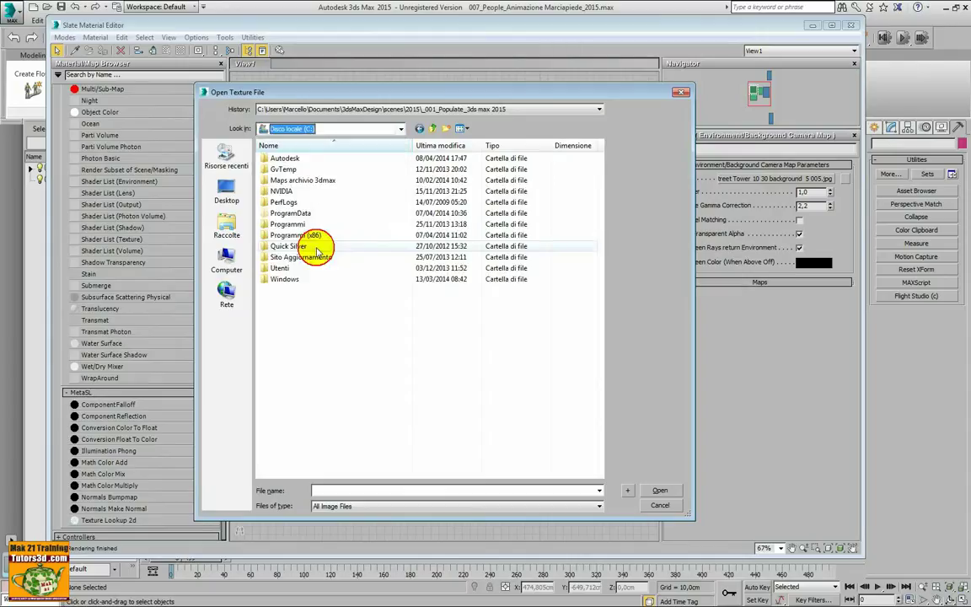
pyautogui.doubleClick(314, 179)
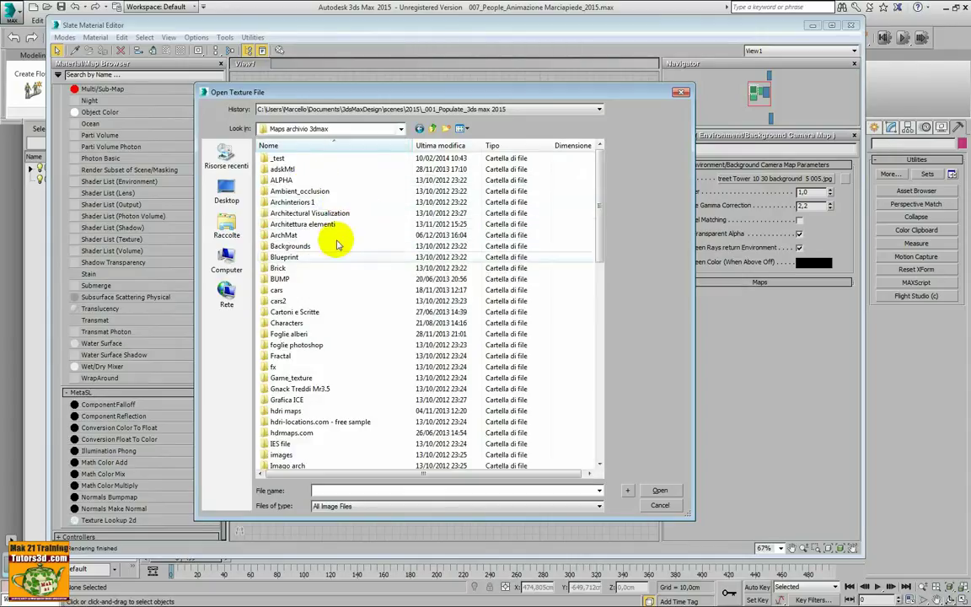
pyautogui.scroll(-1, 369, 342)
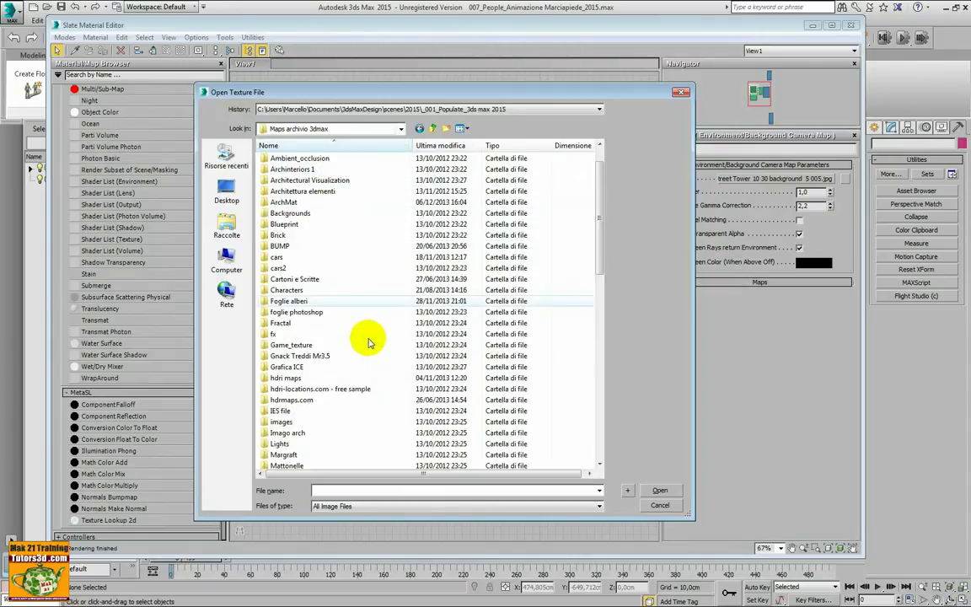
pyautogui.scroll(-1, 376, 356)
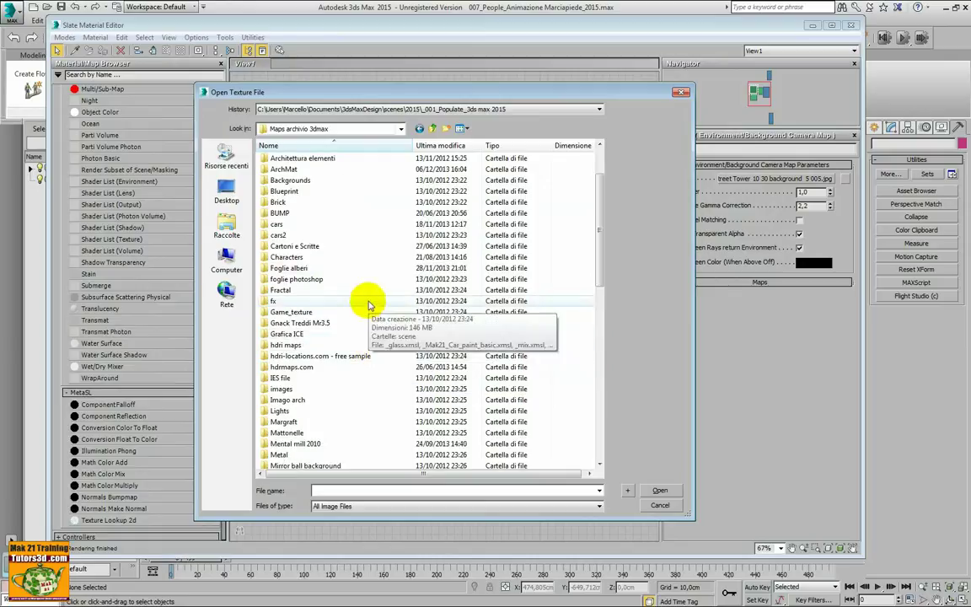
pyautogui.scroll(-2, 368, 308)
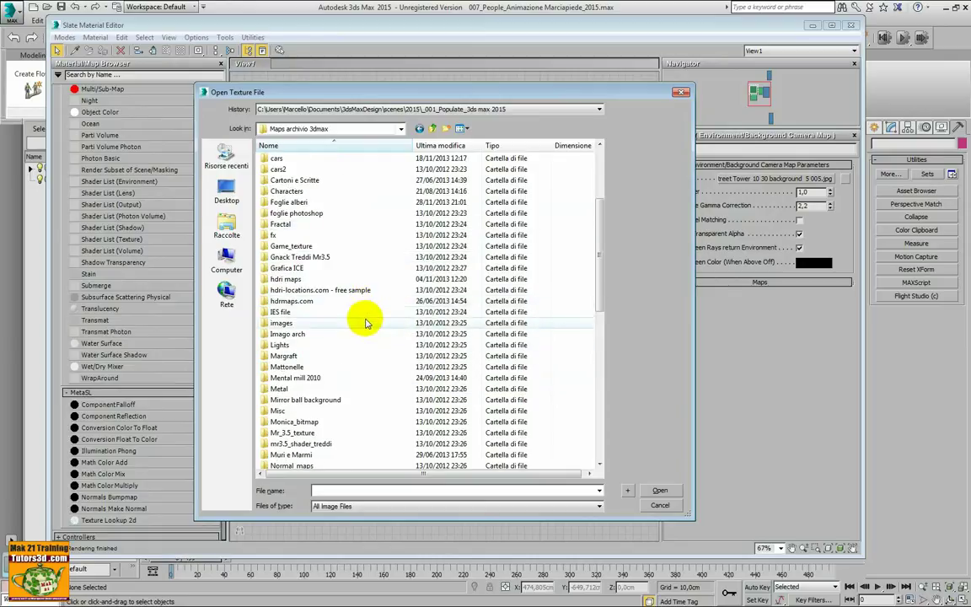
pyautogui.scroll(-1, 365, 316)
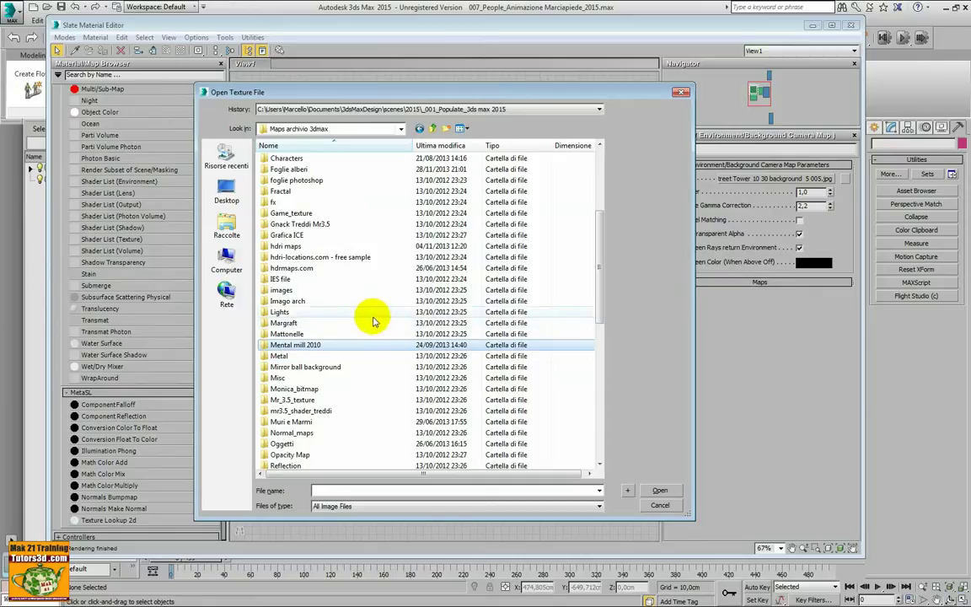
pyautogui.scroll(-2, 371, 317)
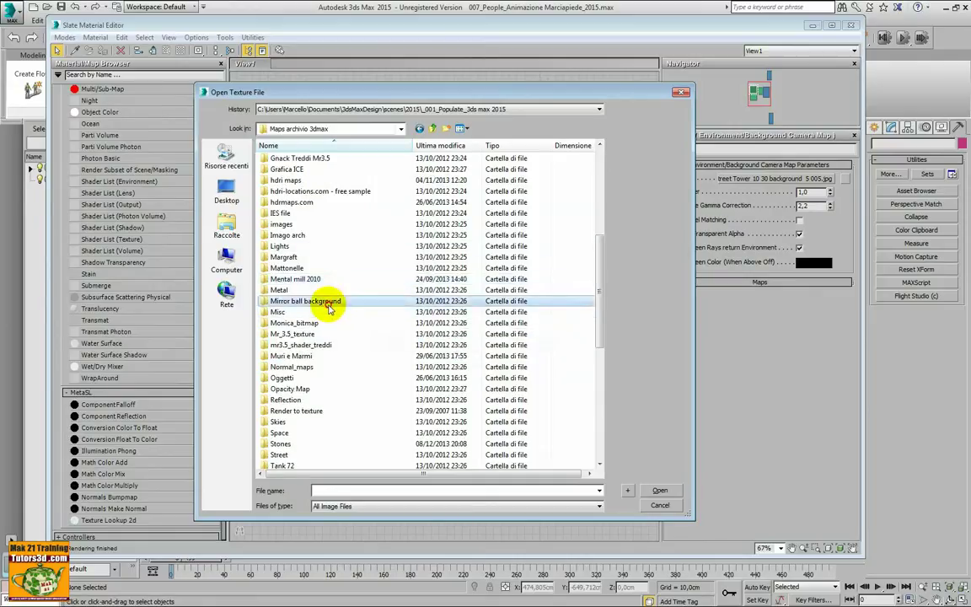
pyautogui.doubleClick(396, 301)
pyautogui.click(533, 190)
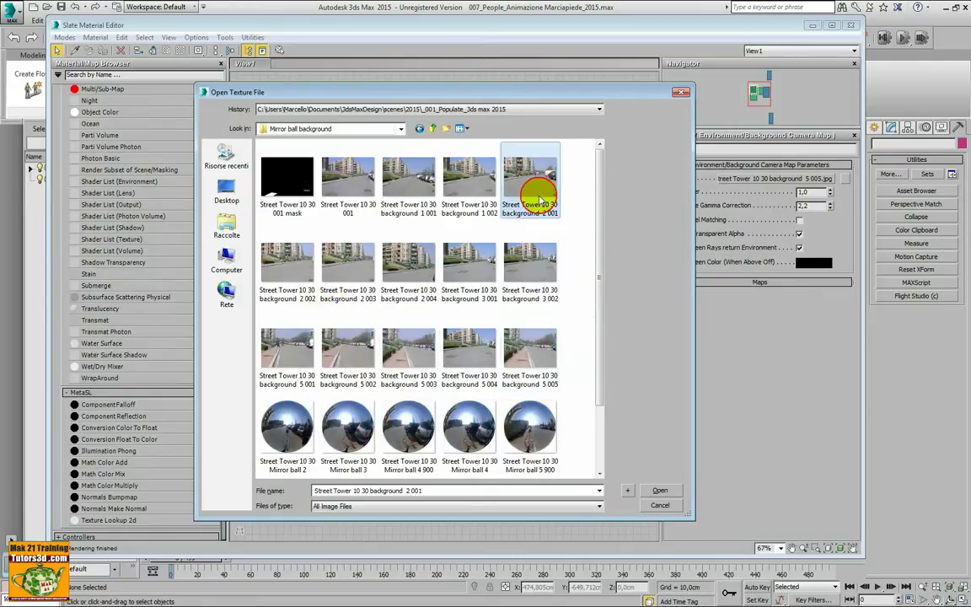
pyautogui.click(660, 491)
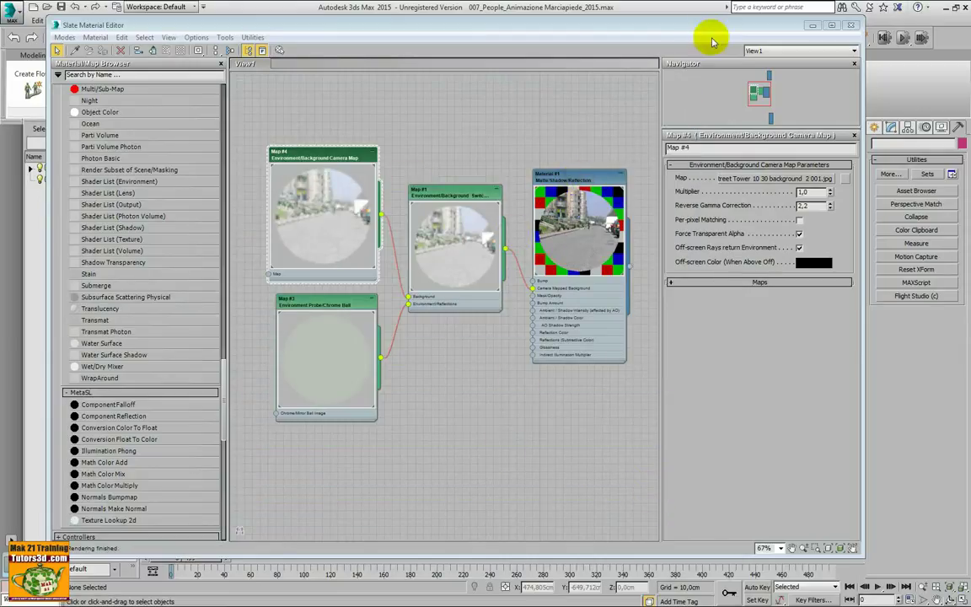
# Step: Open Environment and Effects and check the Map #3 chrome ball environment map in the Slate editor
pyautogui.moveTo(698, 30); pyautogui.dragTo(691, 68)
pyautogui.click(345, 20)
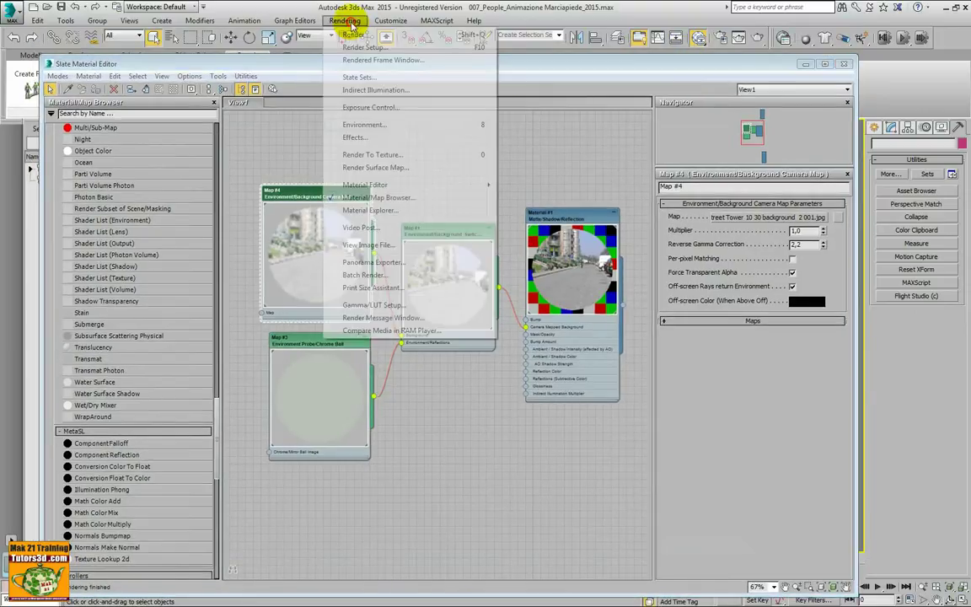
pyautogui.click(397, 125)
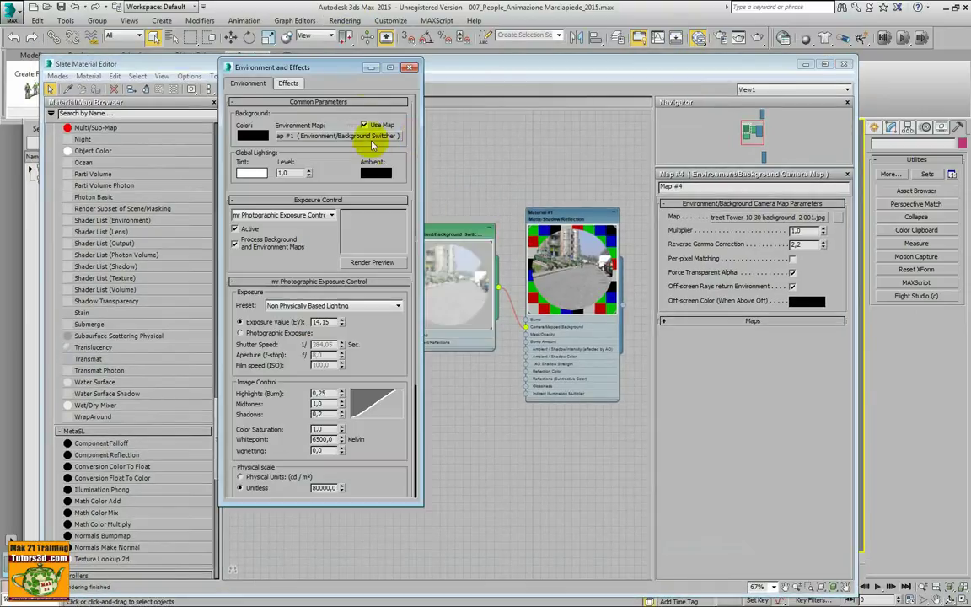
pyautogui.moveTo(353, 72); pyautogui.dragTo(793, 96)
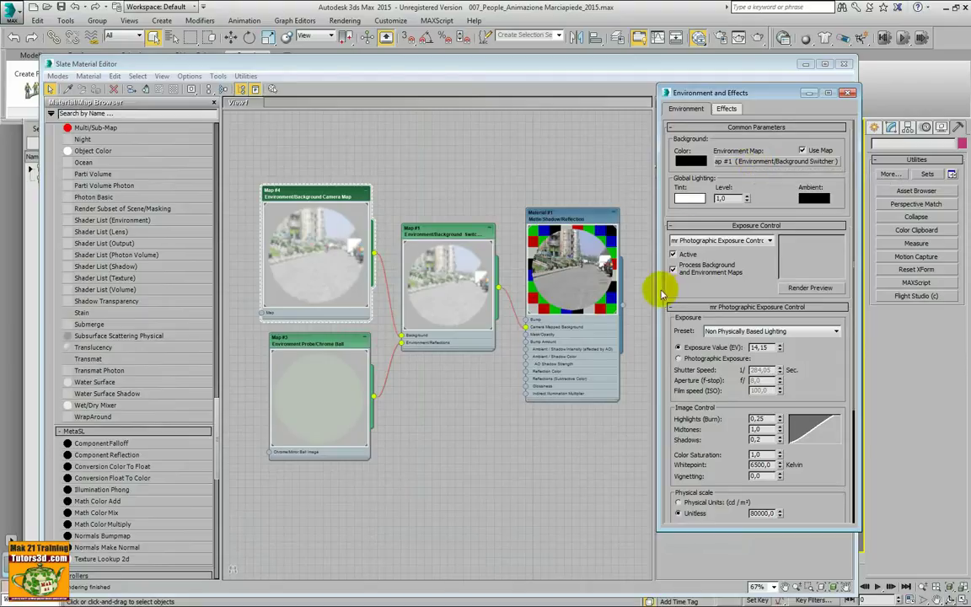
pyautogui.click(333, 344)
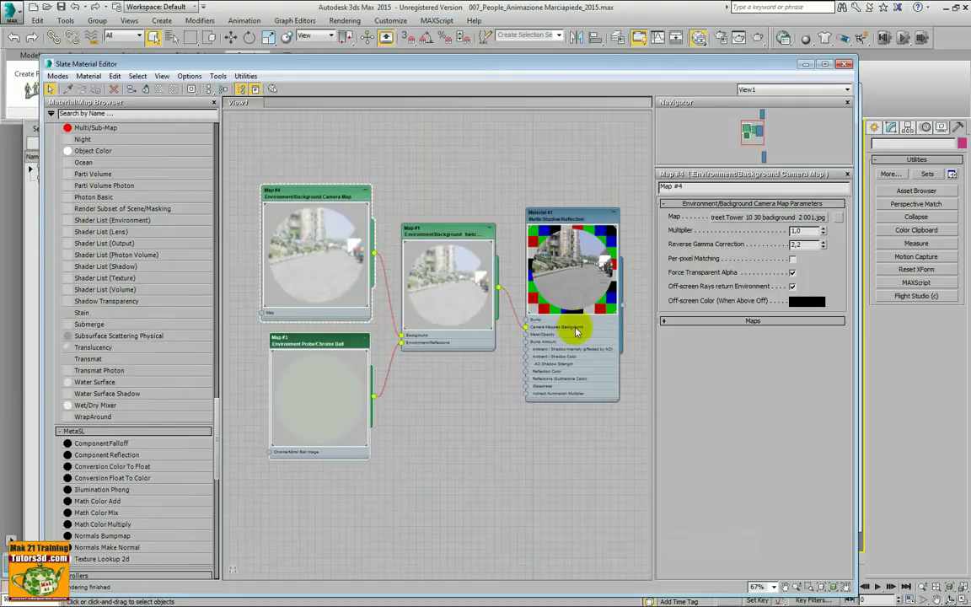
pyautogui.moveTo(325, 353); pyautogui.dragTo(310, 347)
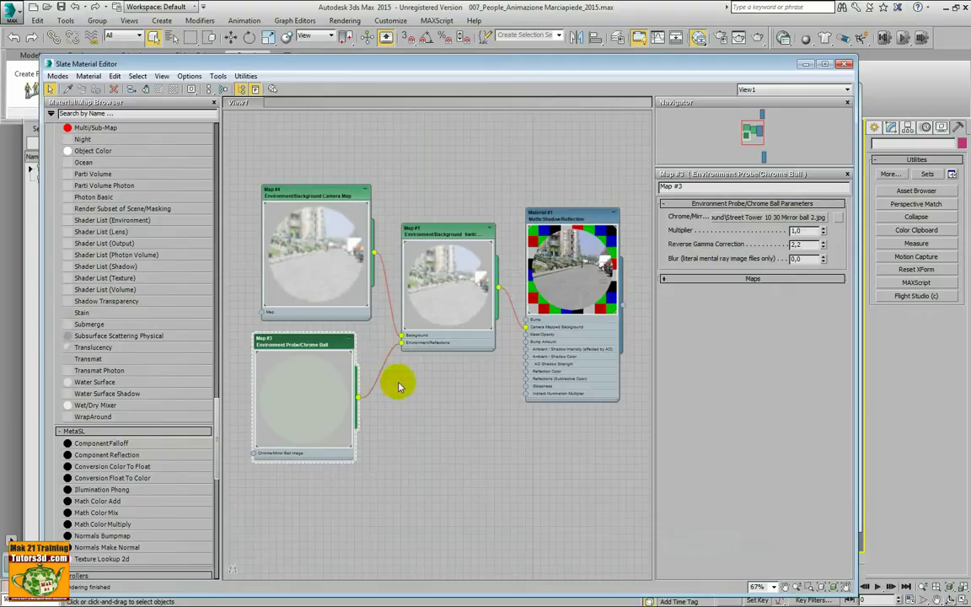
pyautogui.moveTo(329, 347); pyautogui.dragTo(337, 354)
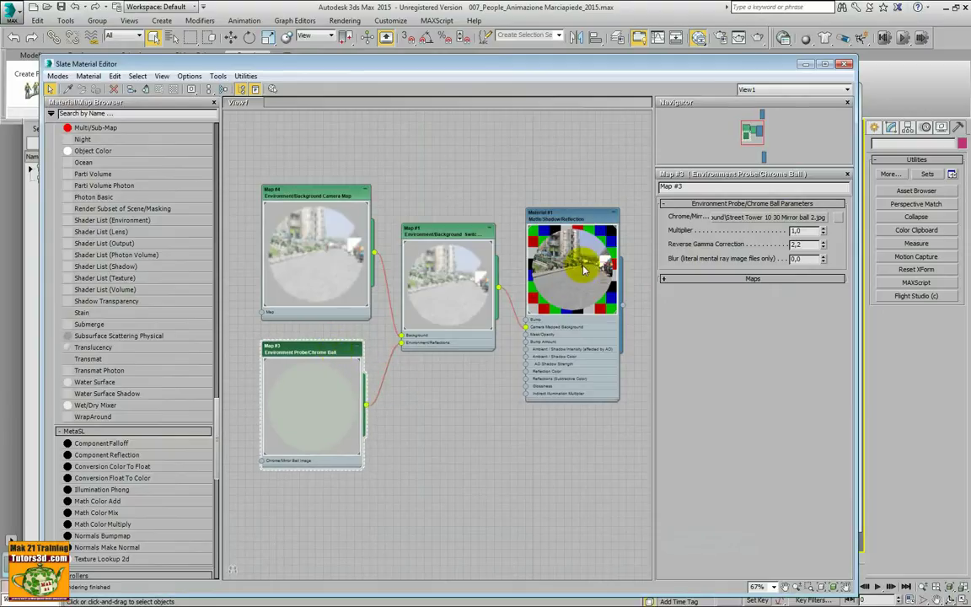
# Step: Close the Slate Material Editor and the Environment and Effects dialog to reveal the street-photo viewport
pyautogui.moveTo(700, 64); pyautogui.dragTo(91, 123)
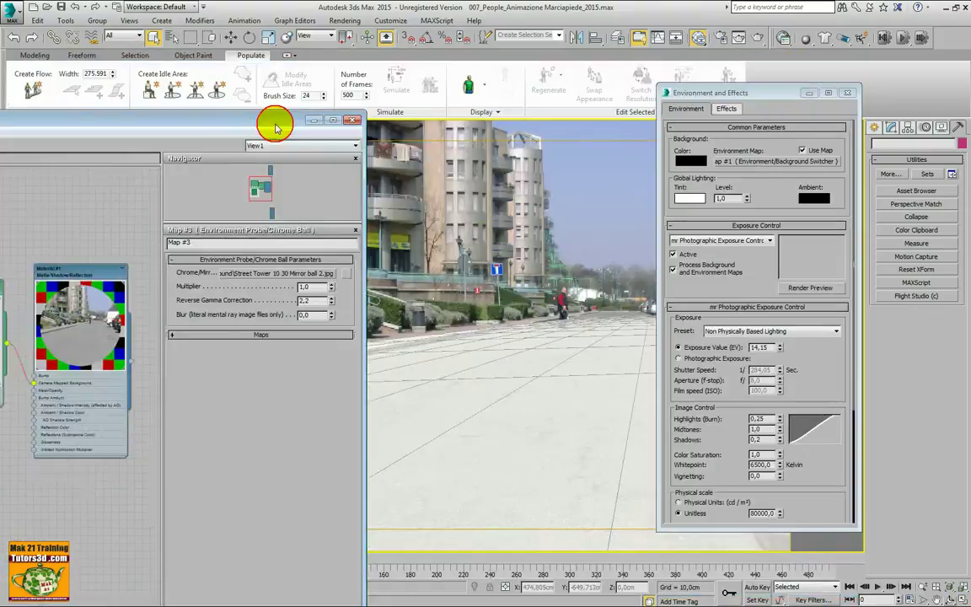
pyautogui.moveTo(151, 123); pyautogui.dragTo(763, 48)
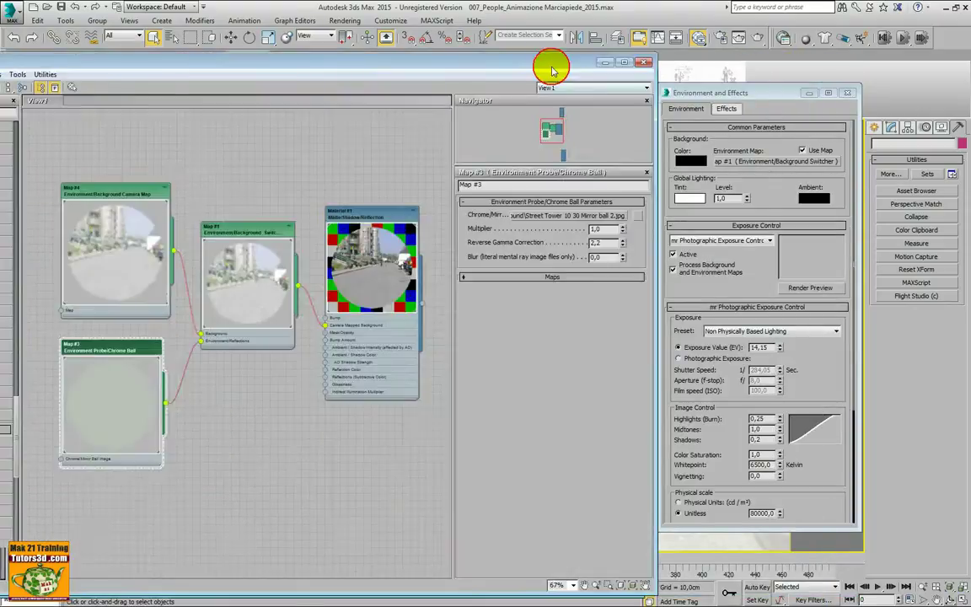
pyautogui.click(847, 49)
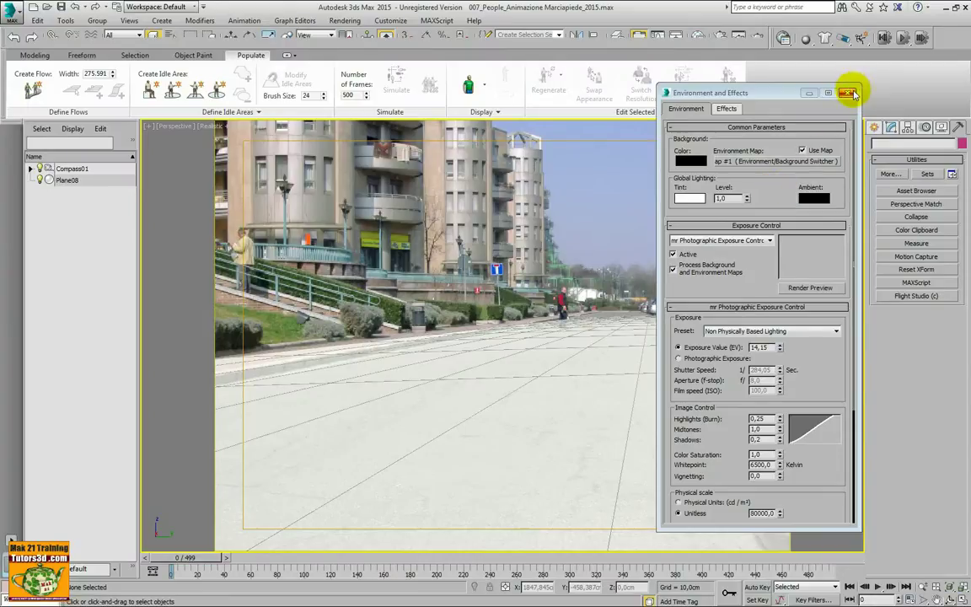
pyautogui.click(847, 93)
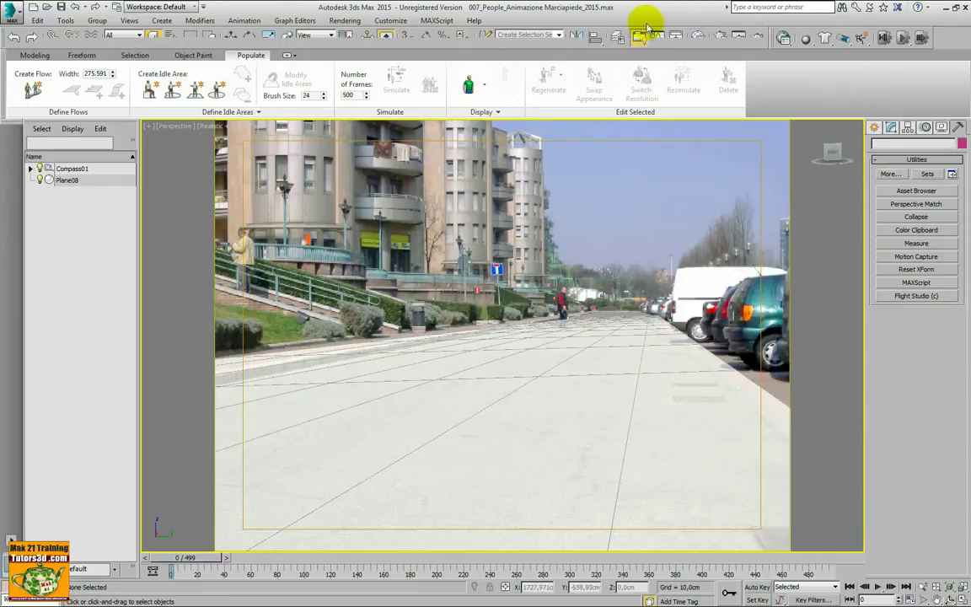
# Step: Open mental ray Render Setup and review the 934 × 700 output size, moving to the Height field
pyautogui.click(722, 40)
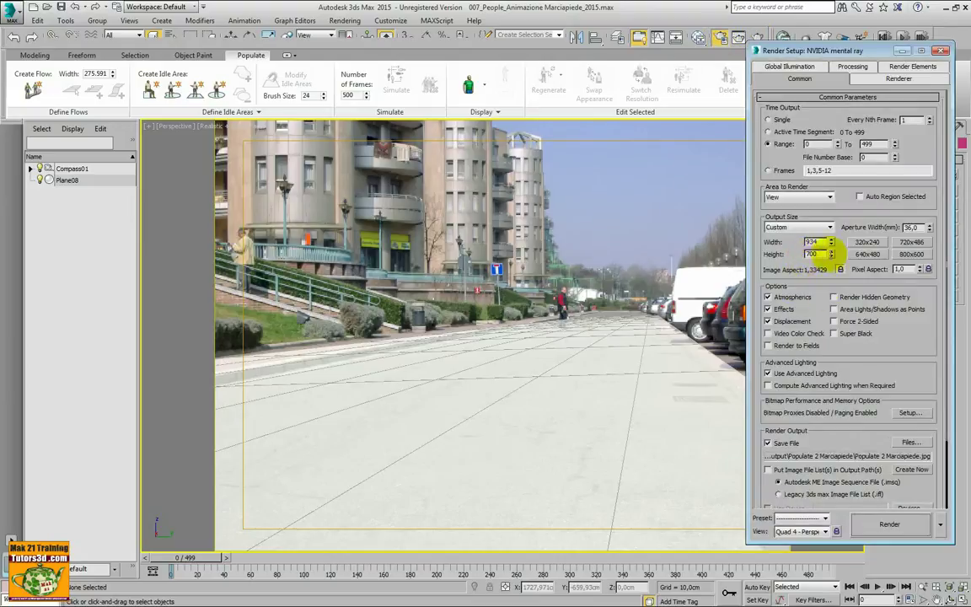
pyautogui.press('Tab')
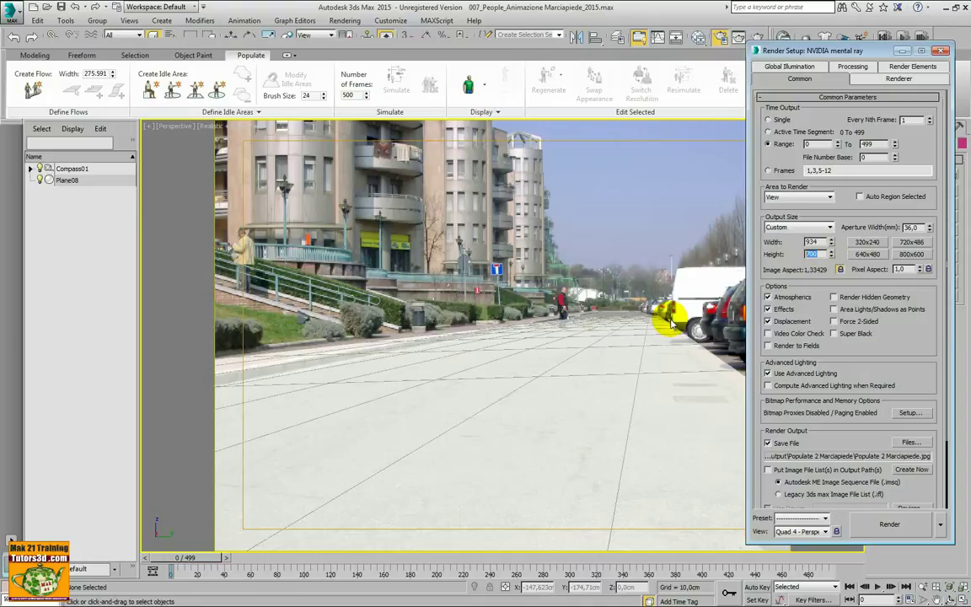
# Step: Reposition the Map #4 and Map #3 nodes, inspect Map #1 and Material #1, then close Slate
pyautogui.click(699, 36)
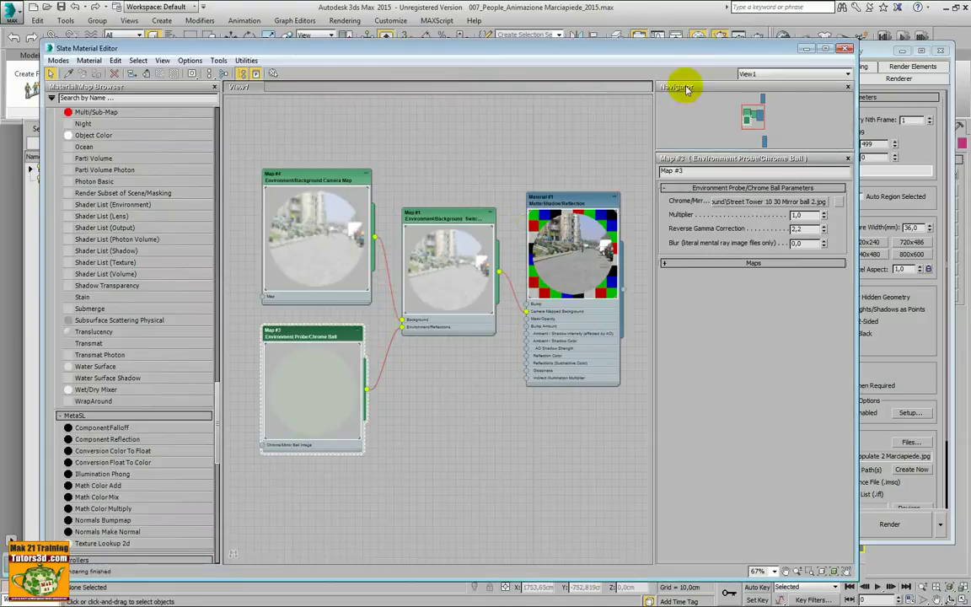
pyautogui.moveTo(462, 217); pyautogui.dragTo(466, 210)
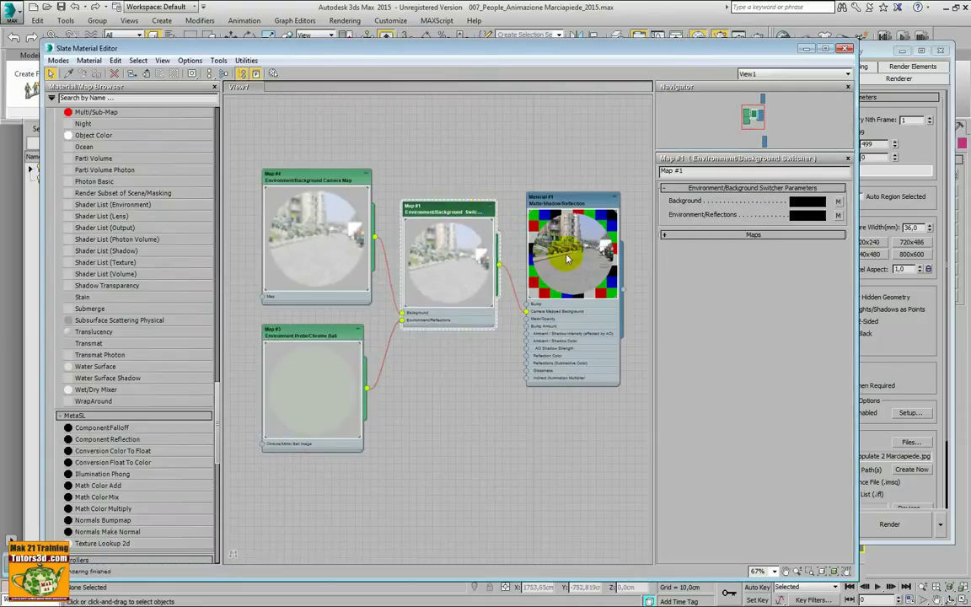
pyautogui.click(335, 187)
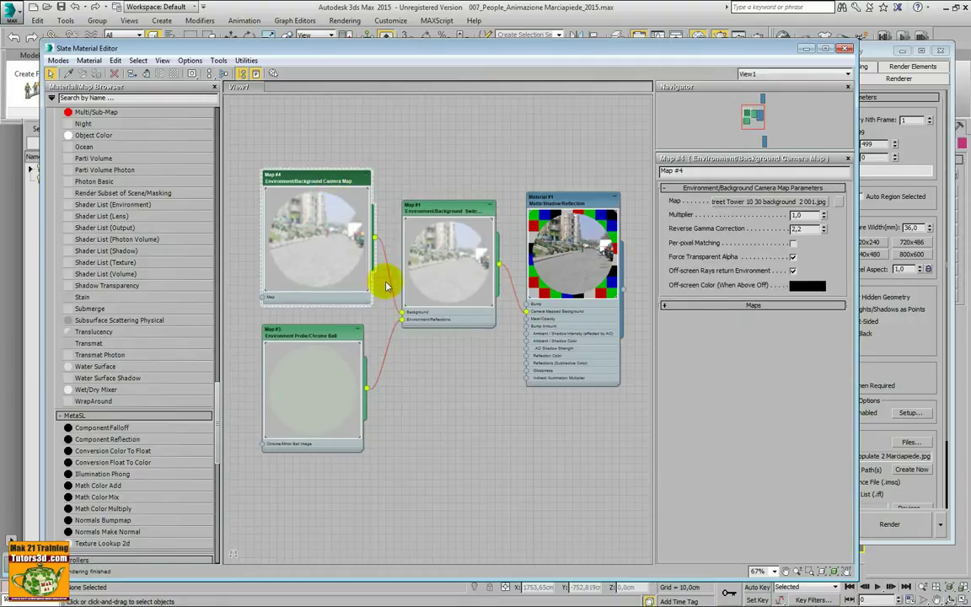
pyautogui.moveTo(312, 184); pyautogui.dragTo(303, 153)
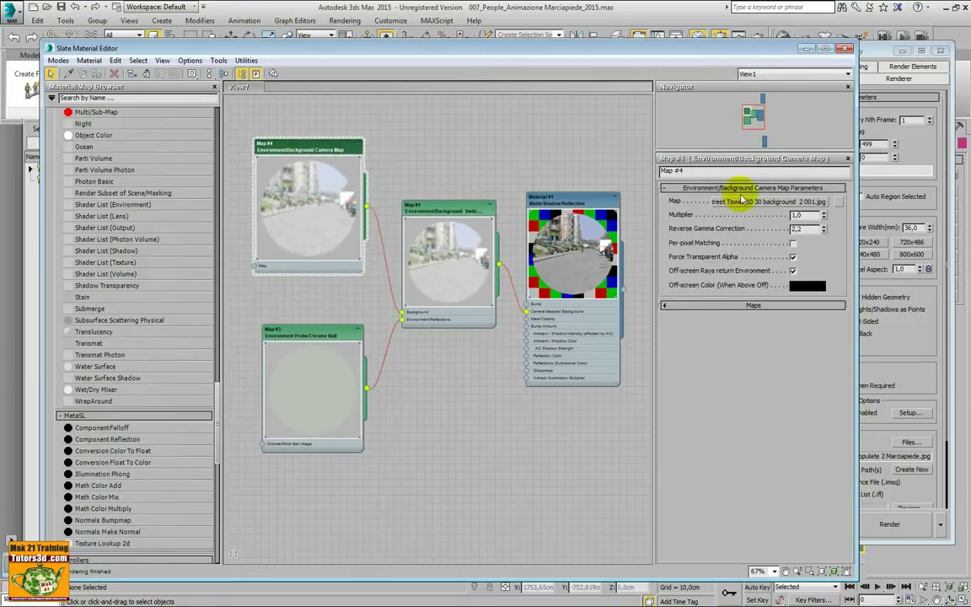
pyautogui.click(320, 332)
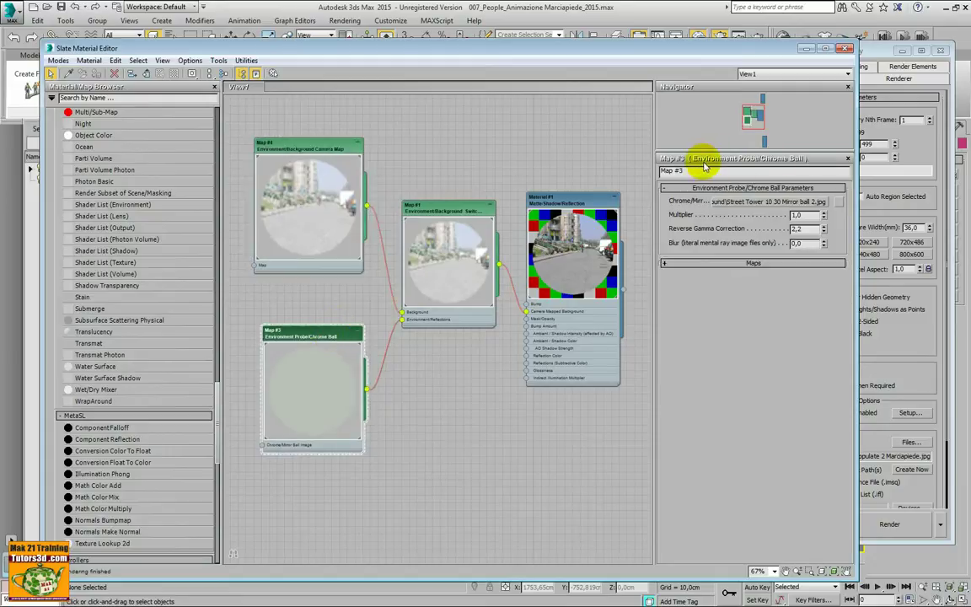
pyautogui.moveTo(333, 334); pyautogui.dragTo(326, 325)
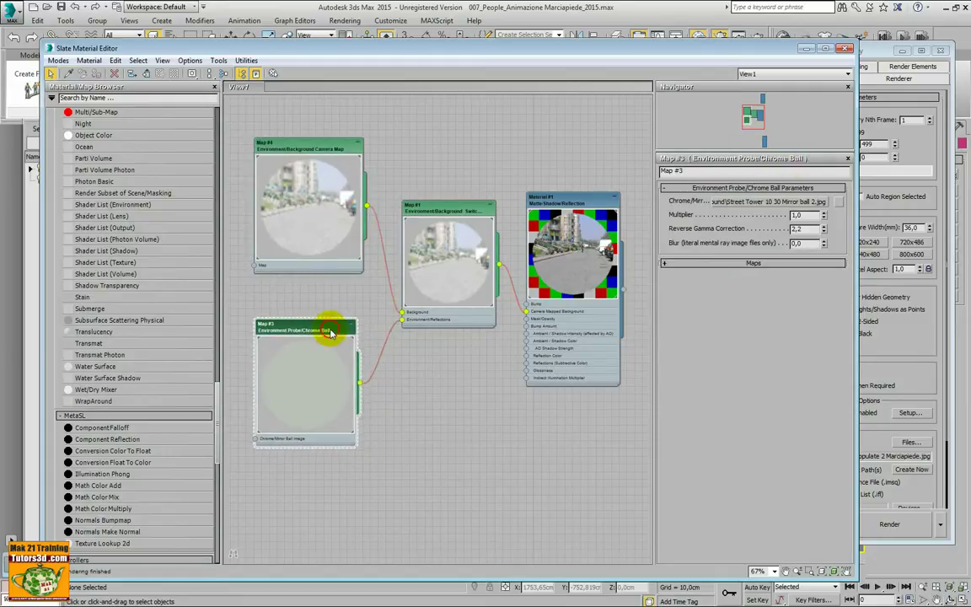
pyautogui.click(455, 218)
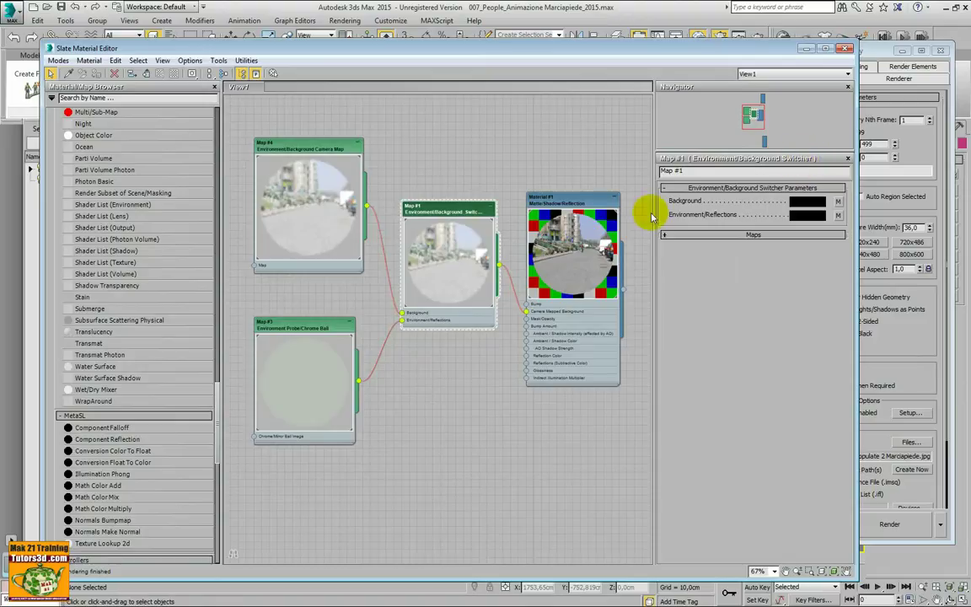
pyautogui.click(576, 205)
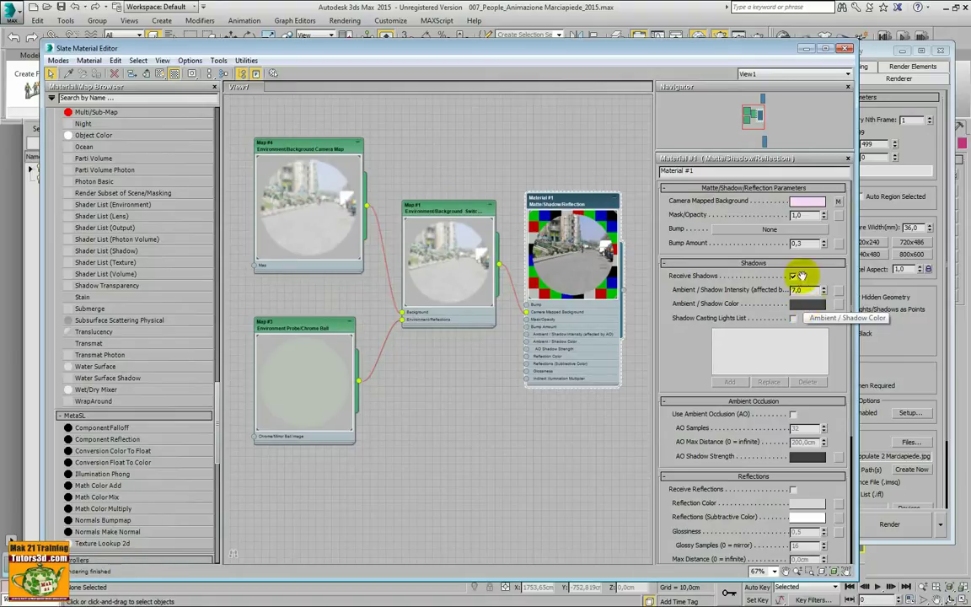
pyautogui.click(846, 49)
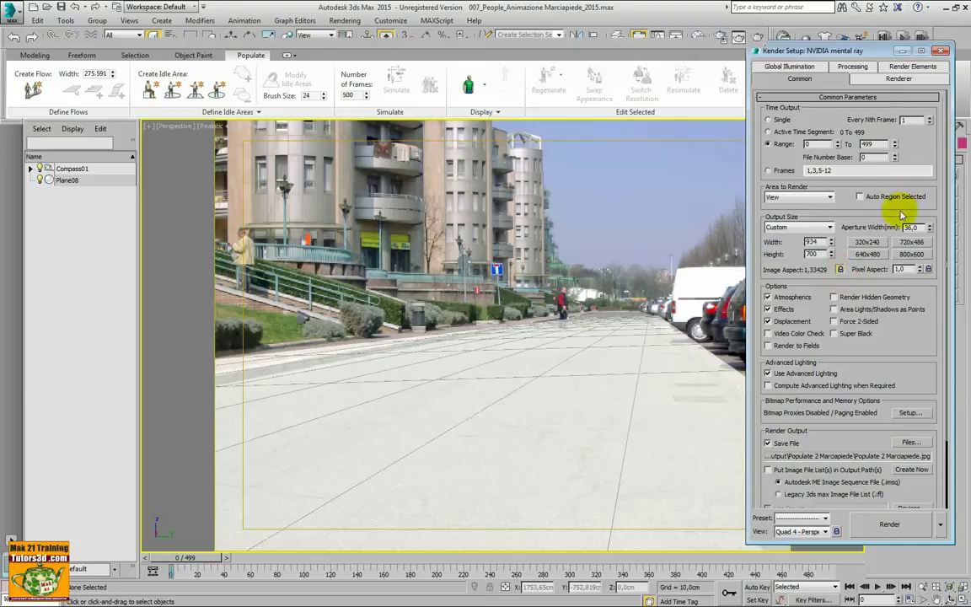
# Step: Close Render Setup and draw a tall test box standing on the sidewalk
pyautogui.click(943, 52)
pyautogui.click(875, 128)
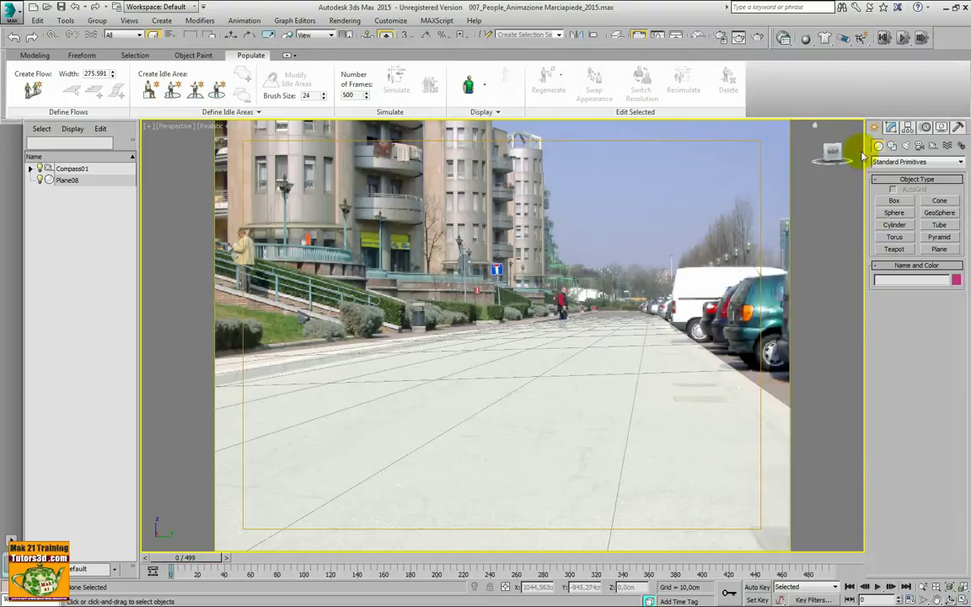
pyautogui.click(894, 200)
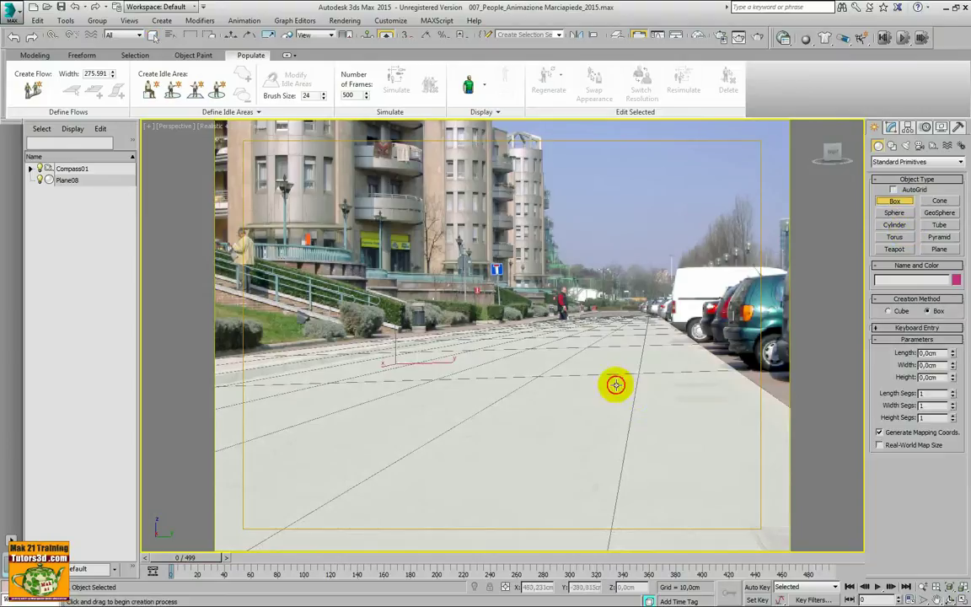
pyautogui.moveTo(622, 386); pyautogui.dragTo(622, 379)
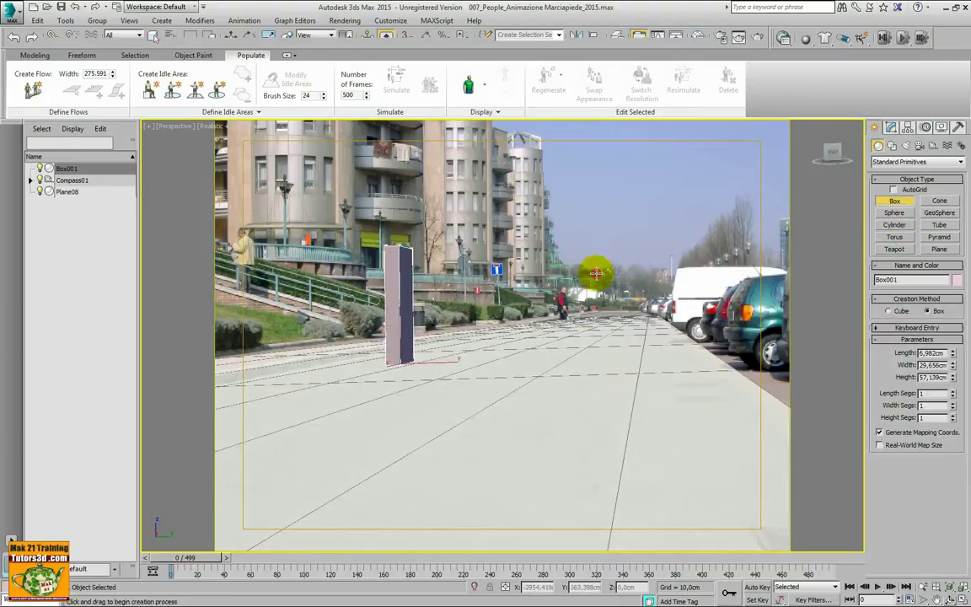
pyautogui.rightClick(424, 329)
# Step: Select the test box and move it farther down the sidewalk
pyautogui.press('w')
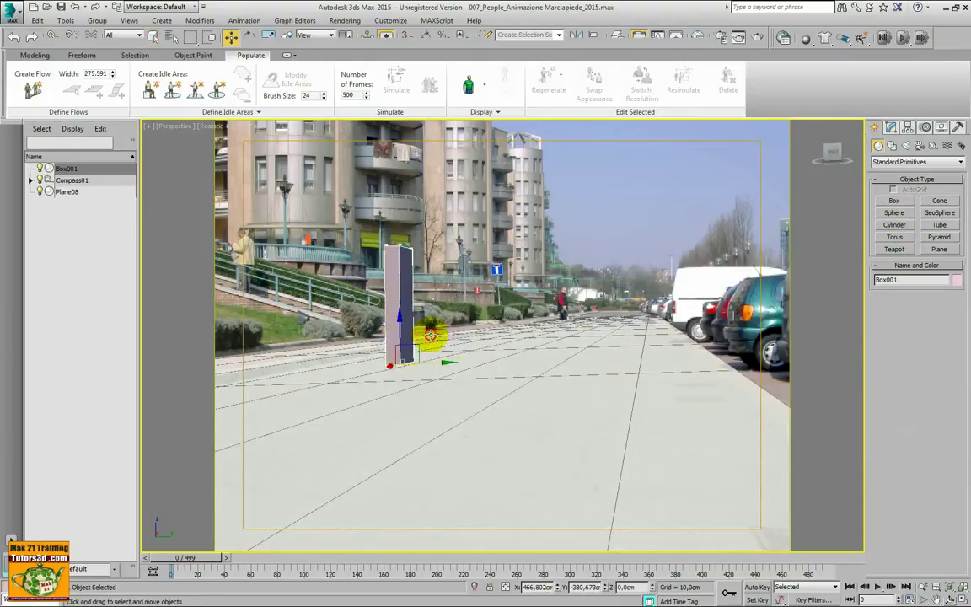
pyautogui.click(511, 362)
pyautogui.click(413, 346)
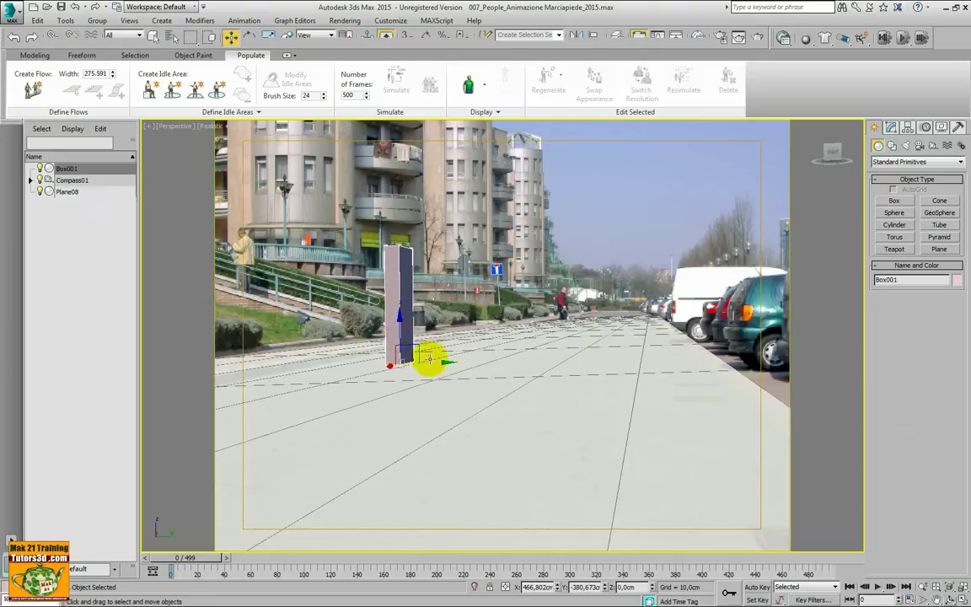
pyautogui.click(434, 364)
pyautogui.click(402, 347)
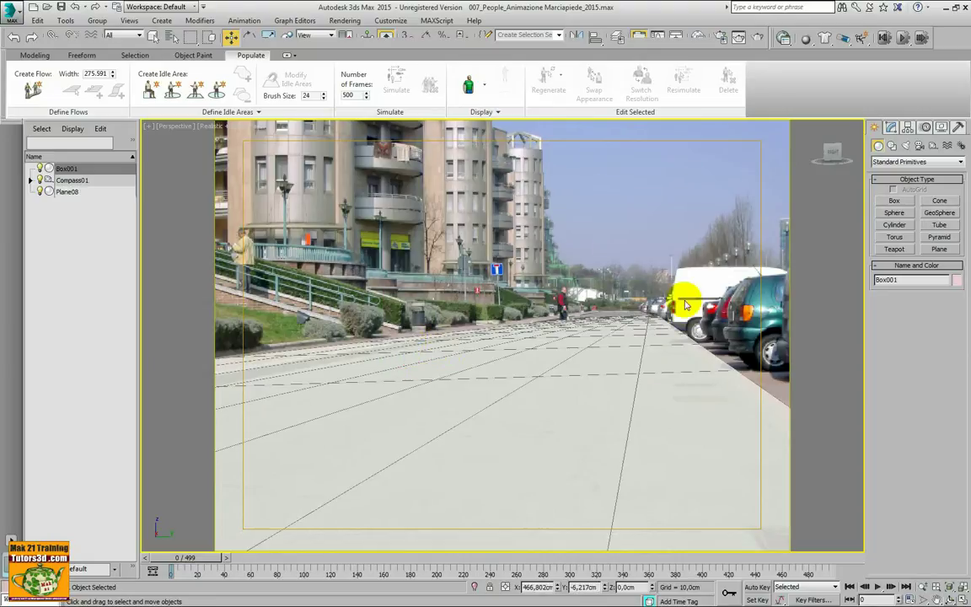
pyautogui.hotkey('alt', 'w')
pyautogui.scroll(-5, 366, 179)
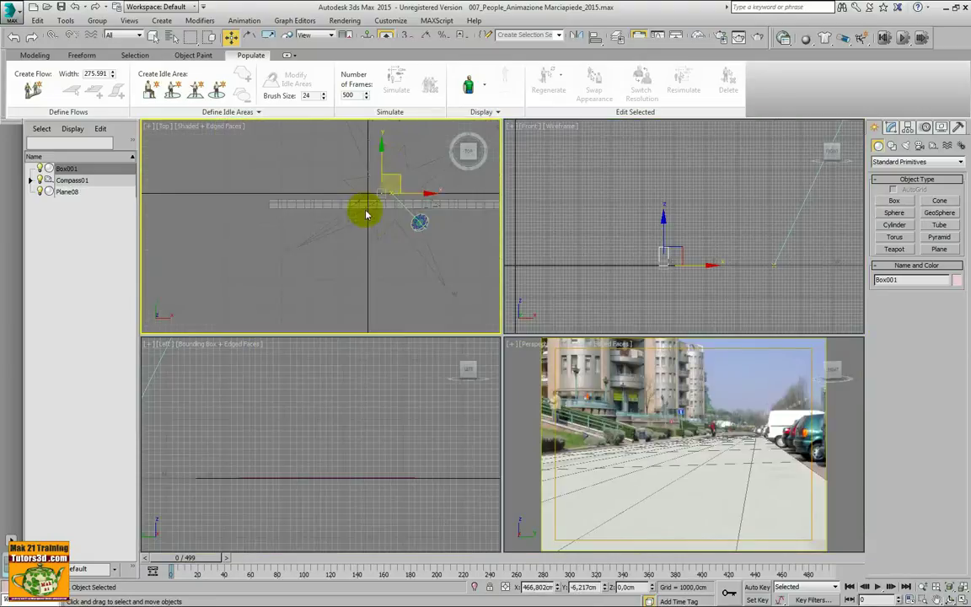
pyautogui.moveTo(382, 165); pyautogui.dragTo(382, 169)
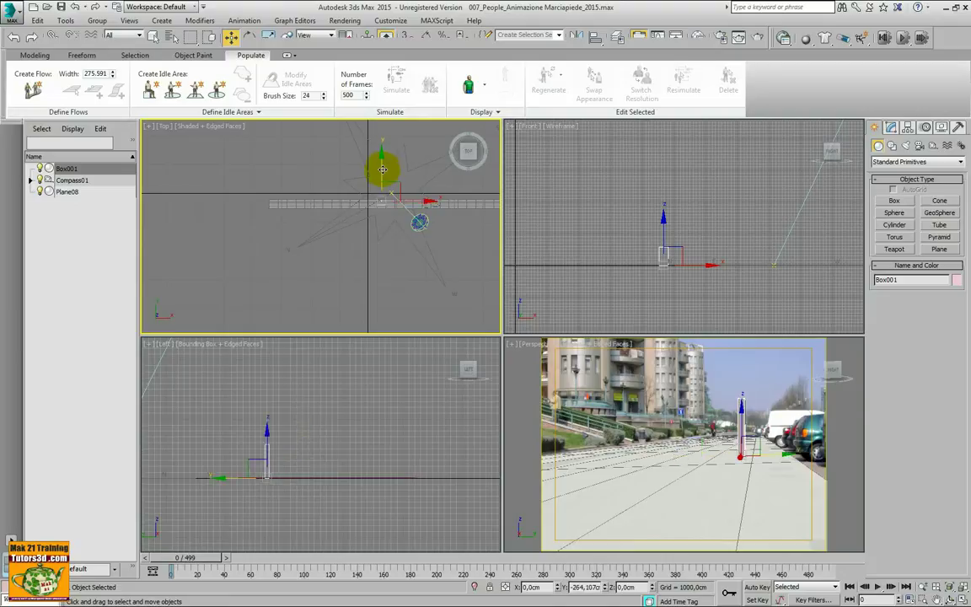
pyautogui.rightClick(641, 396)
pyautogui.hotkey('alt', 'w')
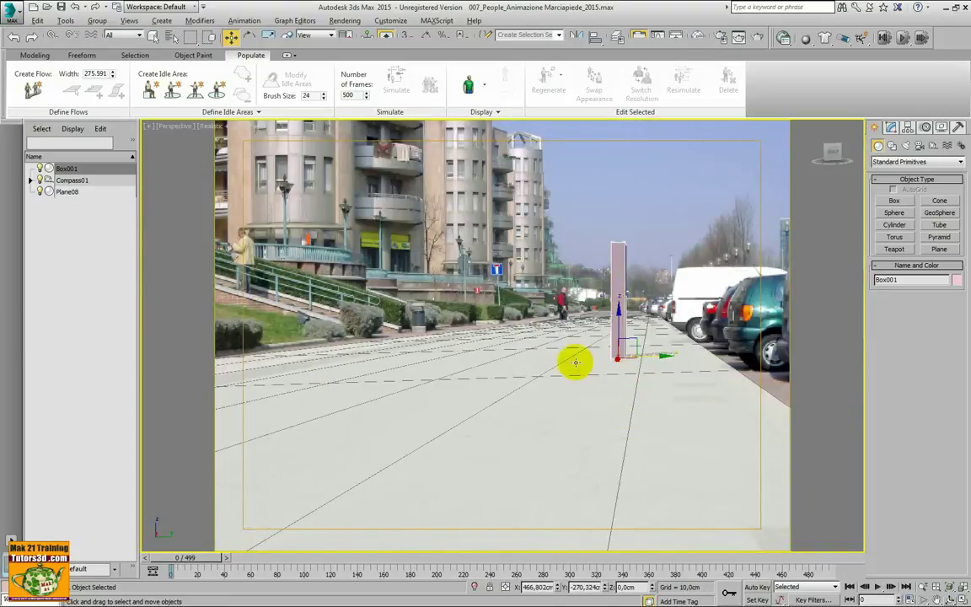
# Step: Turn on viewport Lighting and Shadows to check the box's shadow, then delete the box
pyautogui.click(244, 126)
pyautogui.moveTo(301, 298)
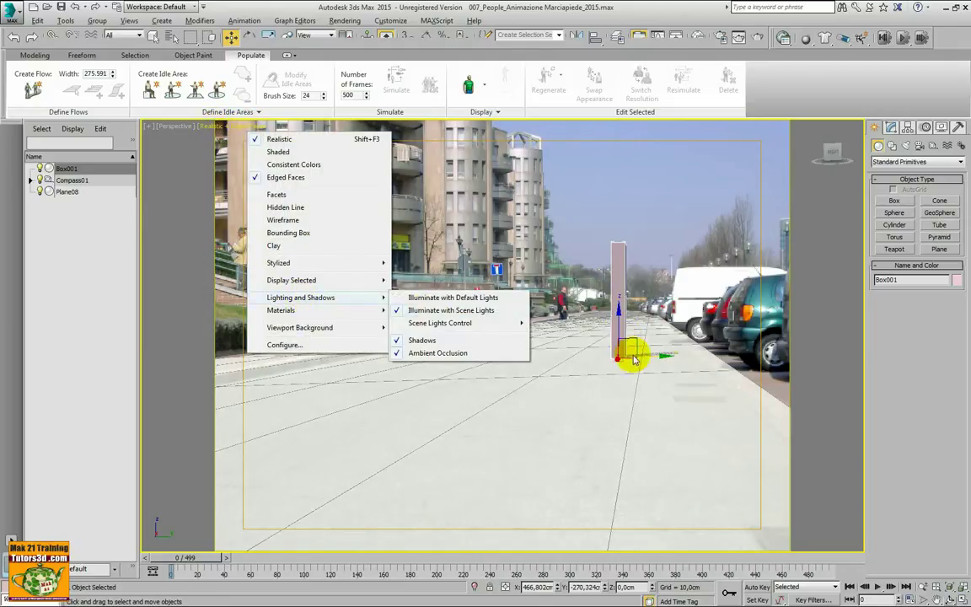
pyautogui.click(622, 239)
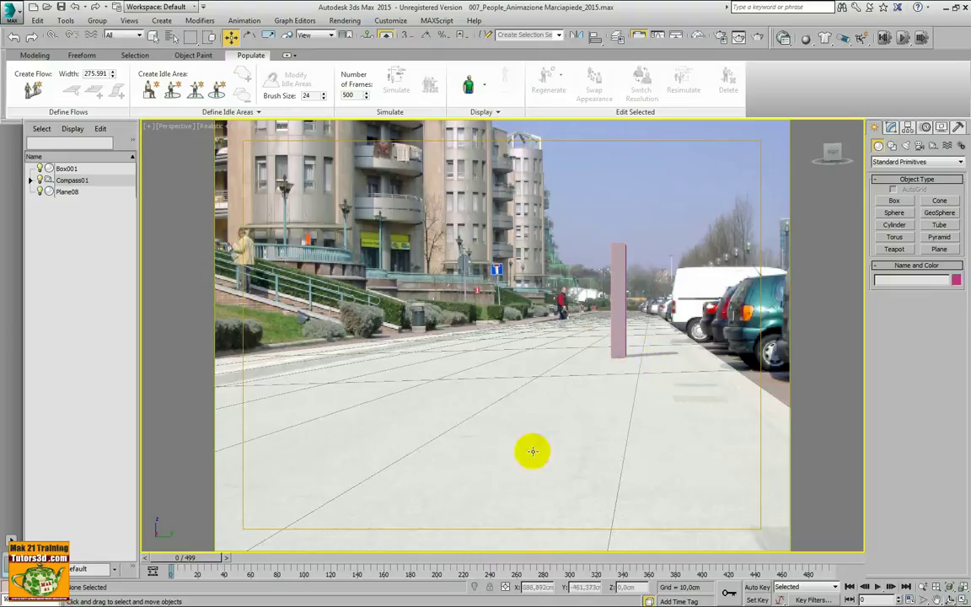
pyautogui.click(613, 281)
pyautogui.press('Delete')
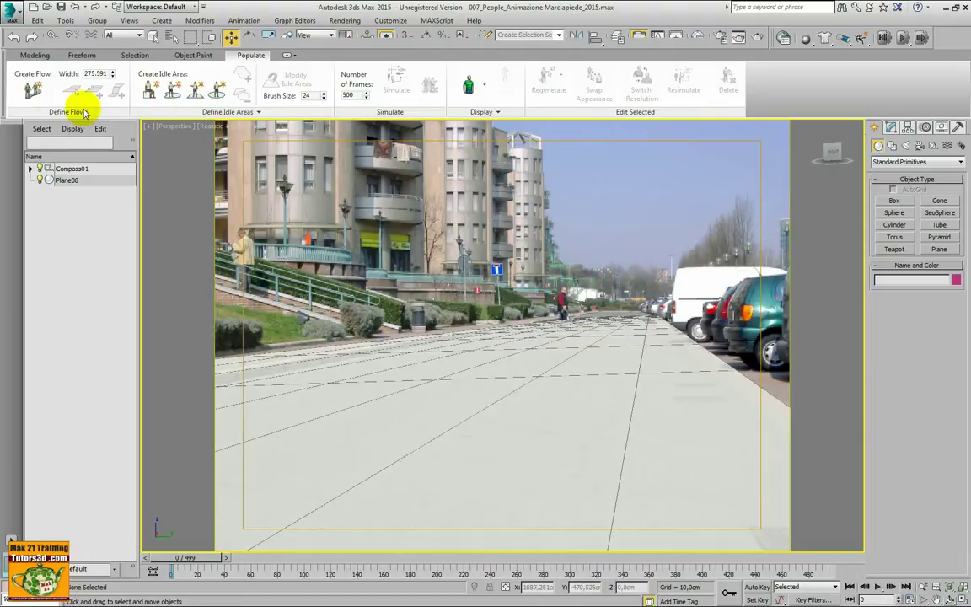
# Step: Cancel a first flow attempt and center the sidewalk in the Top view
pyautogui.click(33, 87)
pyautogui.click(292, 323)
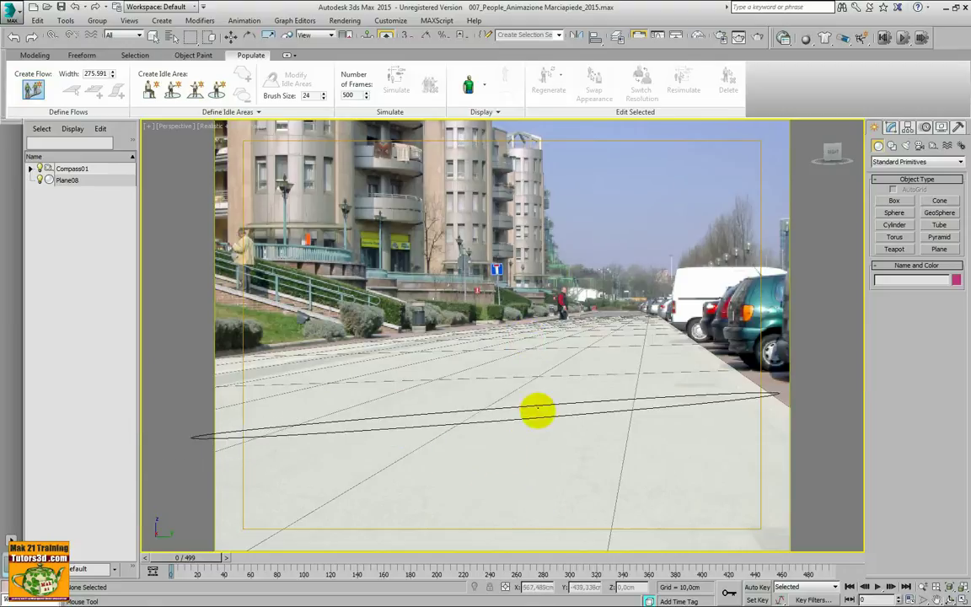
pyautogui.rightClick(576, 332)
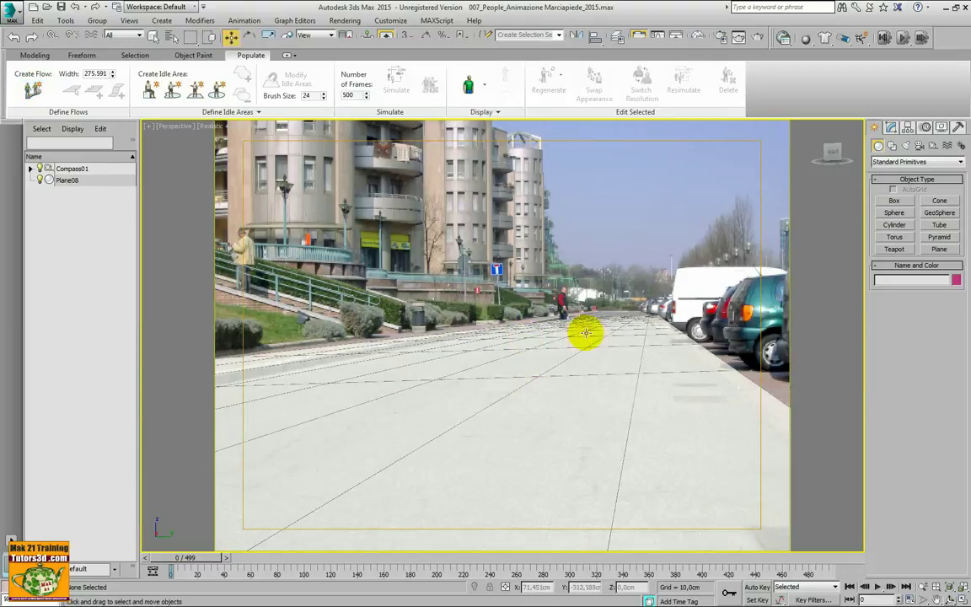
pyautogui.hotkey('alt', 'w')
pyautogui.scroll(2, 405, 265)
pyautogui.scroll(2, 392, 249)
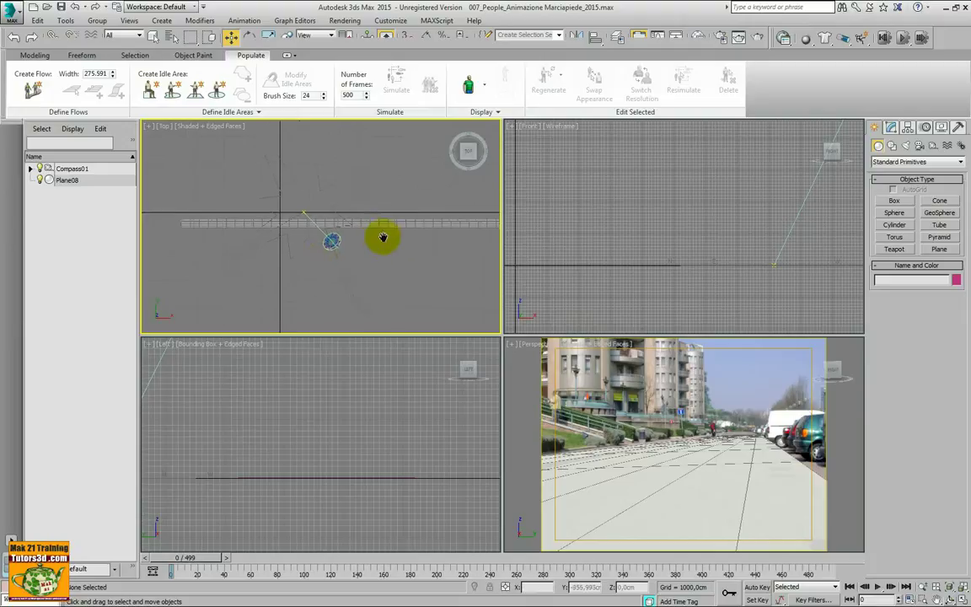
pyautogui.scroll(2, 363, 240)
pyautogui.moveTo(342, 243); pyautogui.dragTo(392, 232, button='middle')
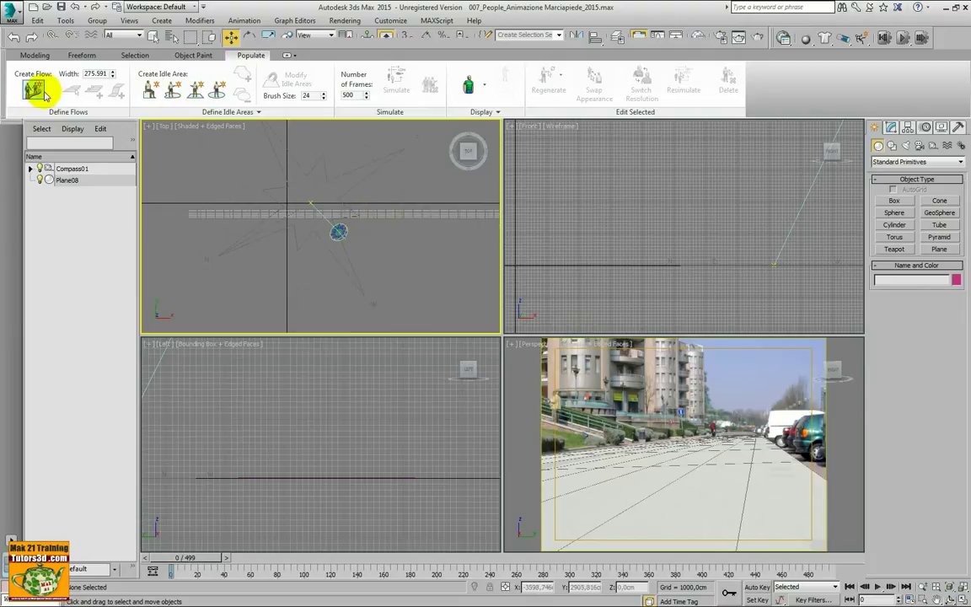
# Step: Draw Flow001 along the sidewalk in the Top view and simulate walking pedestrians
pyautogui.click(33, 88)
pyautogui.click(374, 215)
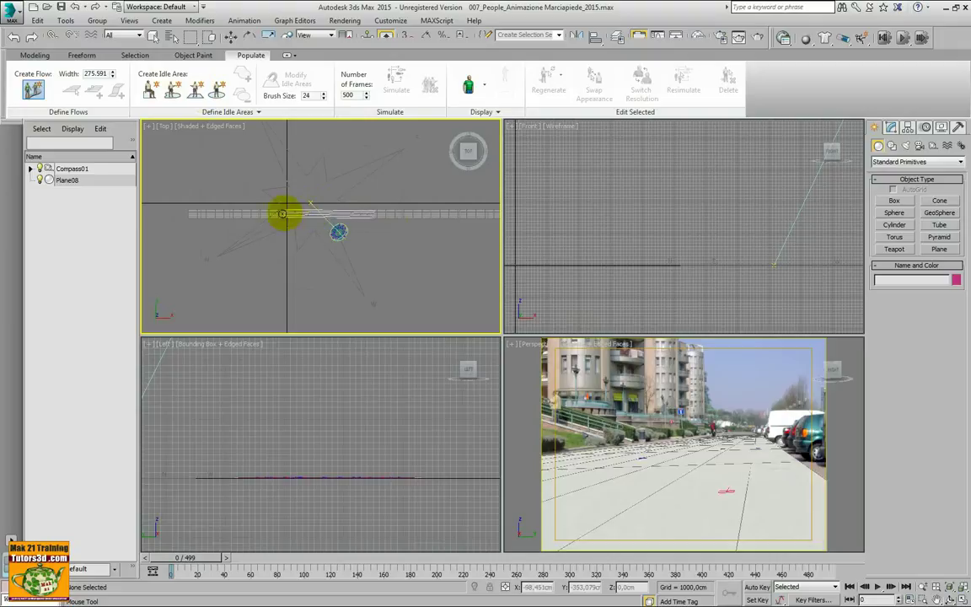
pyautogui.click(246, 212)
pyautogui.rightClick(244, 213)
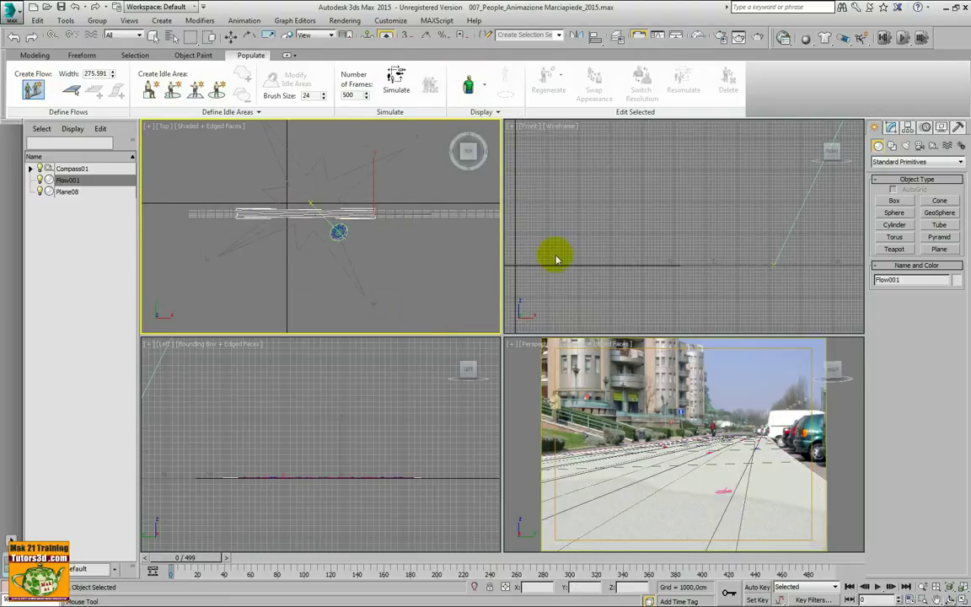
pyautogui.rightClick(556, 350)
pyautogui.click(393, 80)
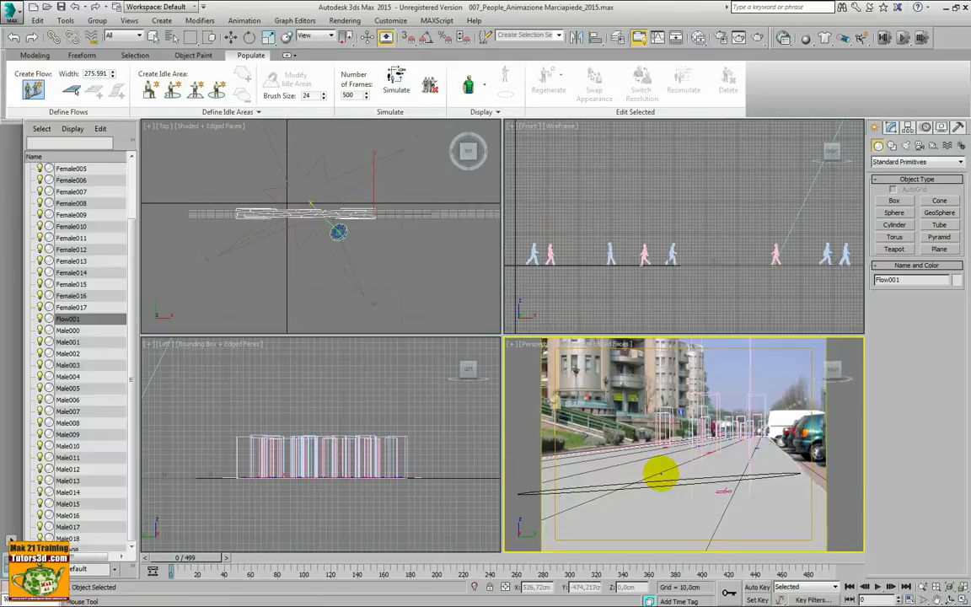
pyautogui.press('w')
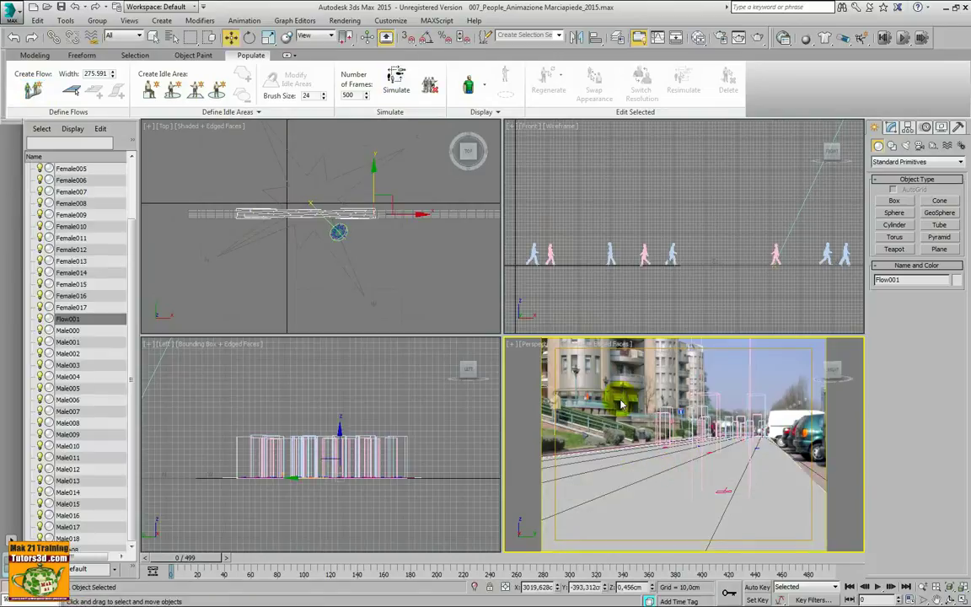
pyautogui.hotkey('alt', 'w')
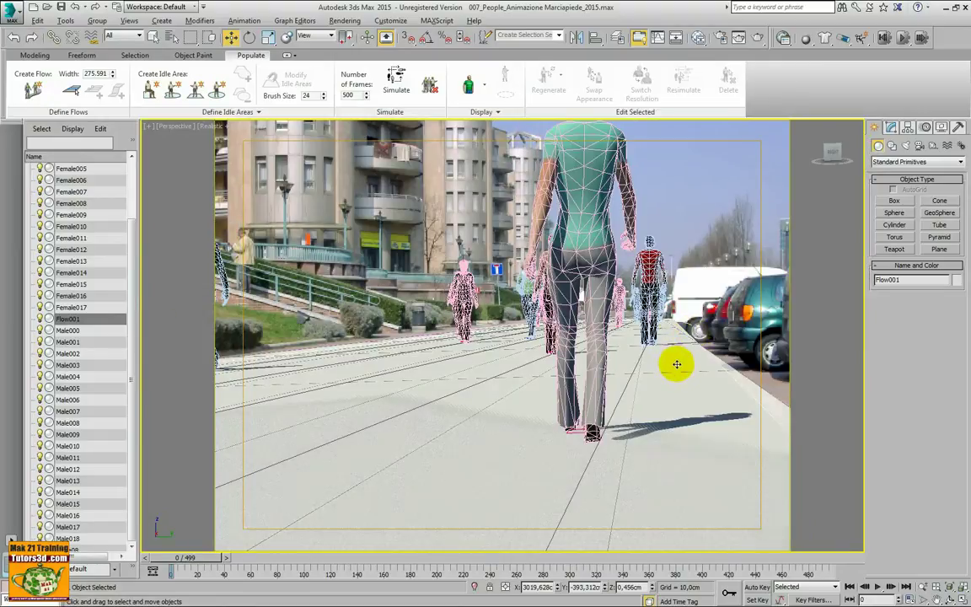
# Step: Zoom out the Perspective view and turn off Edged Faces on the pedestrians
pyautogui.click(923, 587)
pyautogui.moveTo(646, 360); pyautogui.dragTo(654, 384)
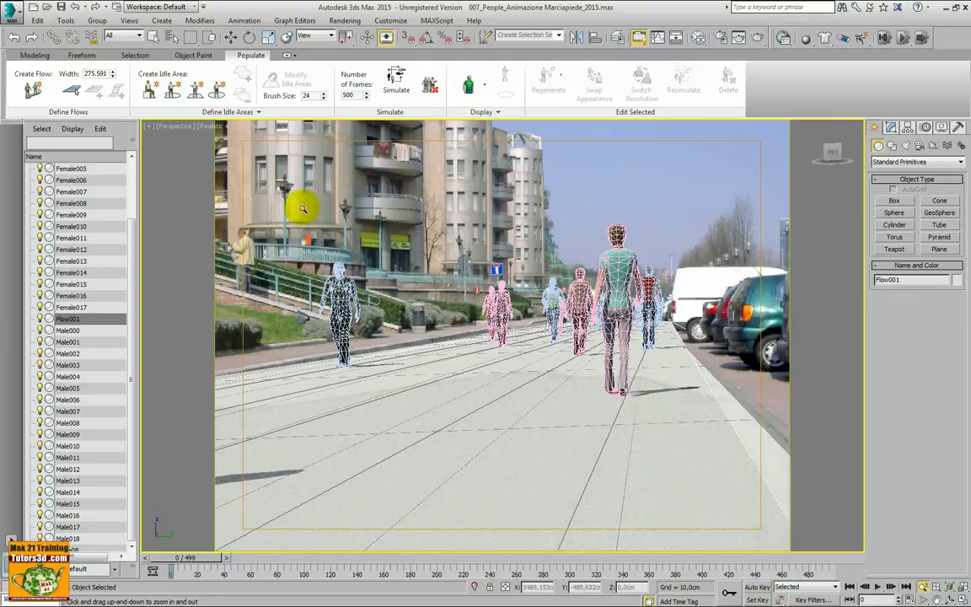
pyautogui.click(212, 127)
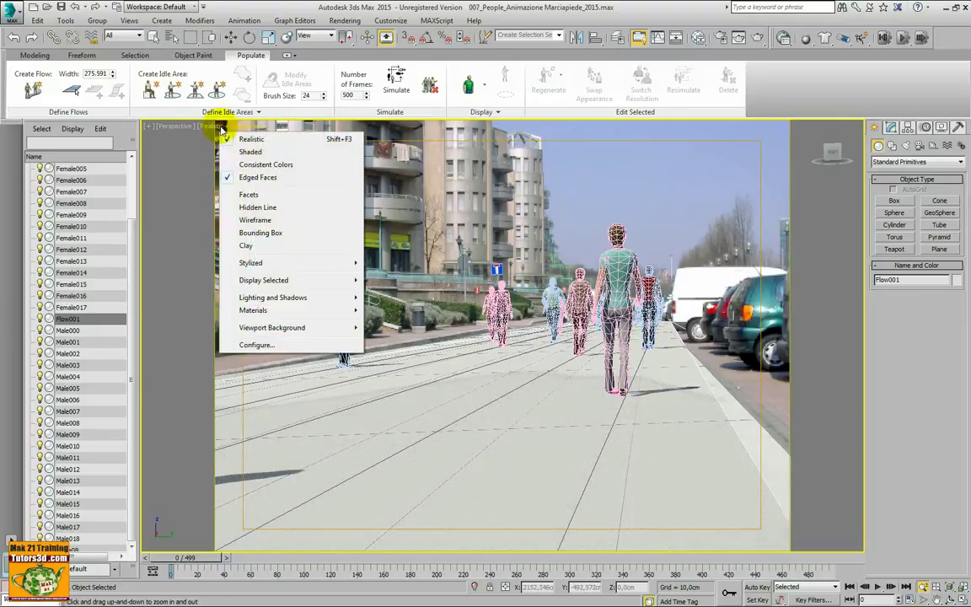
pyautogui.click(258, 180)
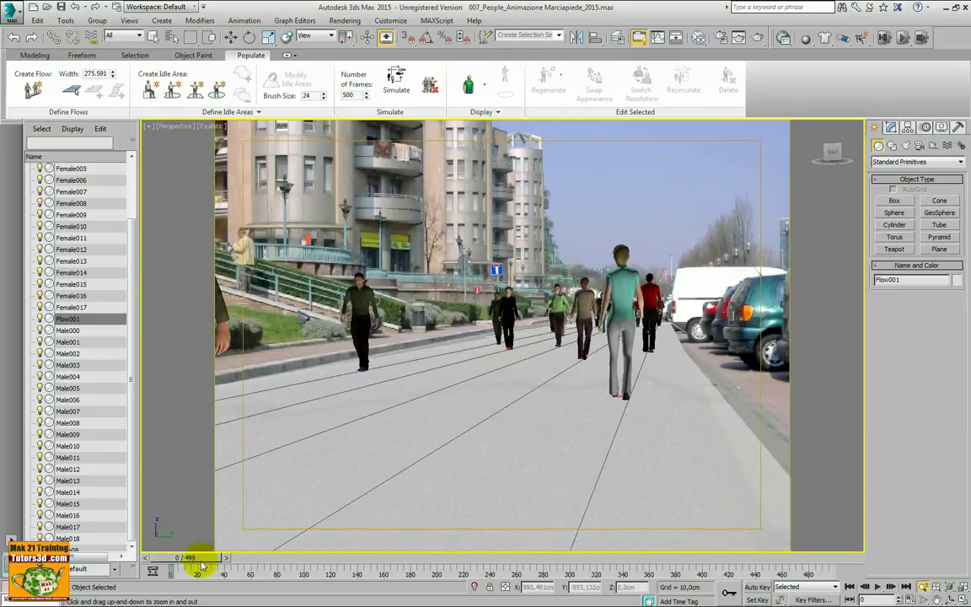
# Step: Scrub the timeline to frame 108 to preview the walkers moving down the sidewalk
pyautogui.moveTo(192, 559)
pyautogui.mouseDown()
pyautogui.moveTo(454, 550)
pyautogui.moveTo(866, 504)
pyautogui.moveTo(605, 527)
pyautogui.moveTo(217, 537)
pyautogui.moveTo(282, 531)
pyautogui.mouseUp()
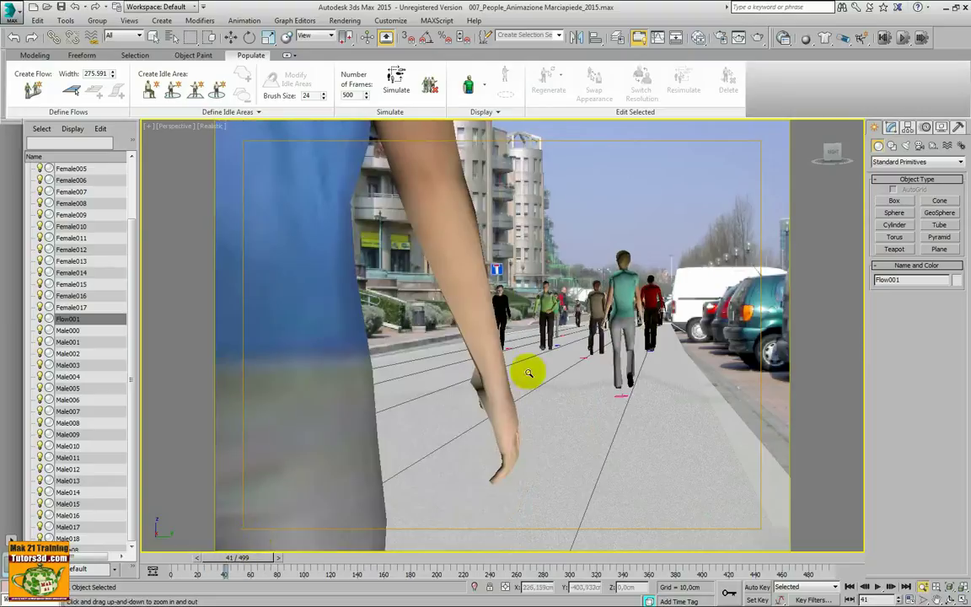
pyautogui.moveTo(640, 282); pyautogui.dragTo(662, 314)
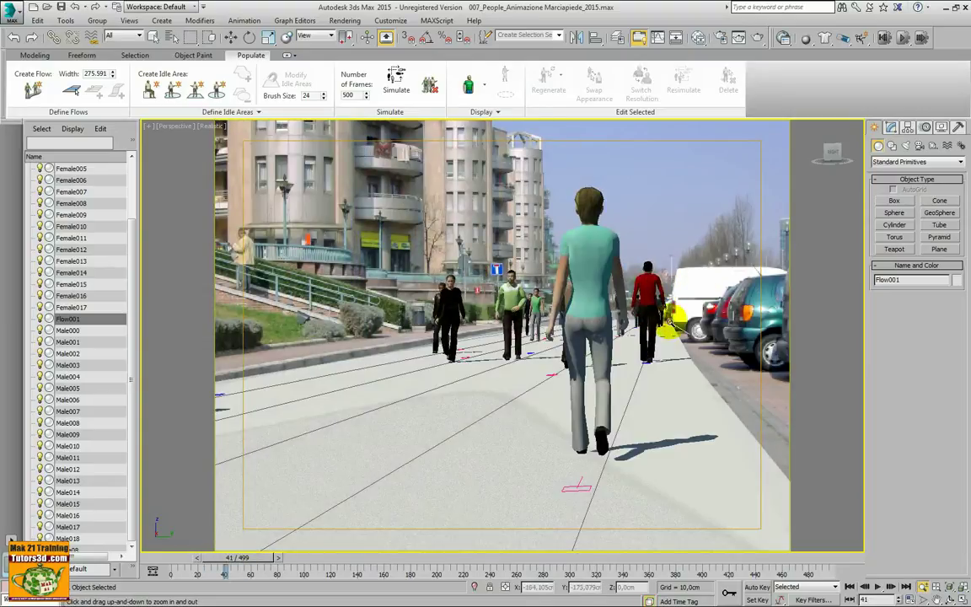
pyautogui.moveTo(239, 557)
pyautogui.mouseDown()
pyautogui.moveTo(451, 559)
pyautogui.moveTo(282, 559)
pyautogui.moveTo(348, 561)
pyautogui.mouseUp()
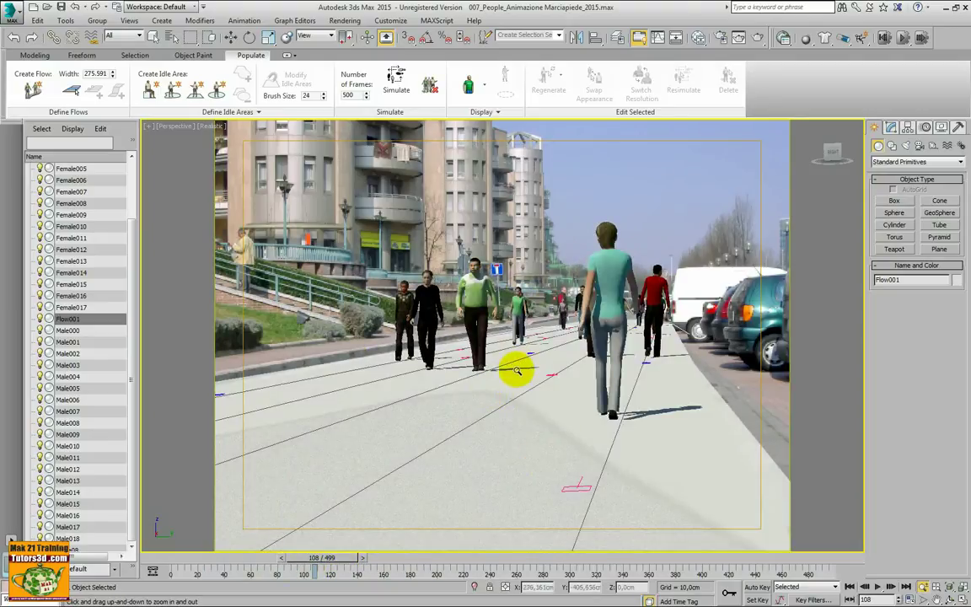
pyautogui.press('w')
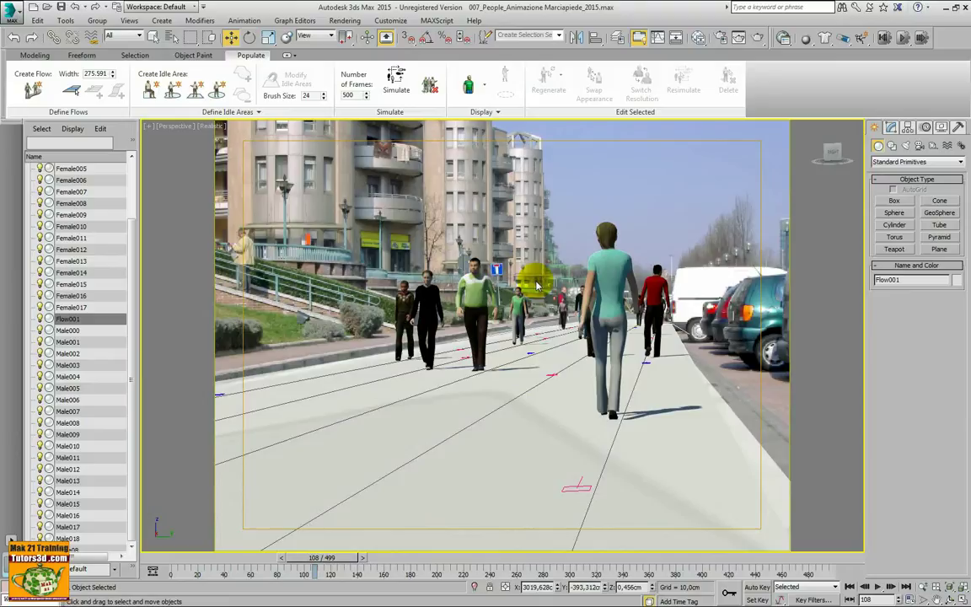
# Step: Select Plane08 and set its Z height in the type-in field, first 10 then 0 cm
pyautogui.click(740, 433)
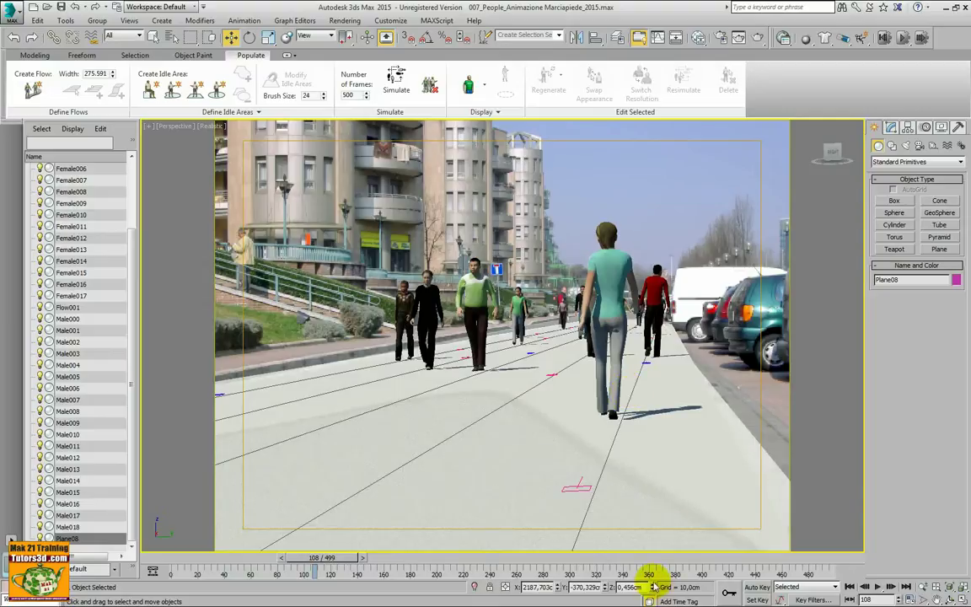
pyautogui.doubleClick(625, 590)
pyautogui.rightClick(651, 587)
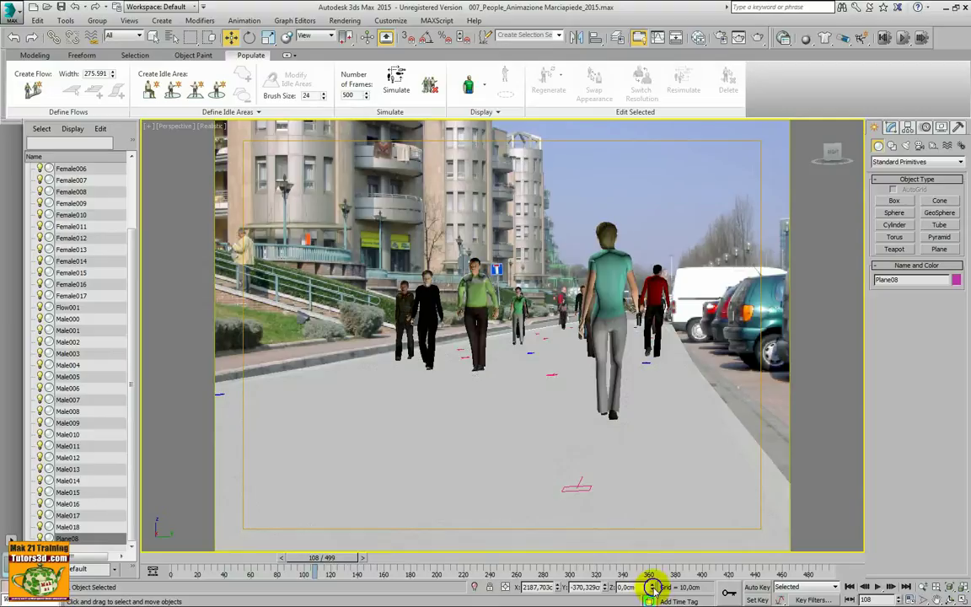
pyautogui.moveTo(652, 587); pyautogui.dragTo(654, 7)
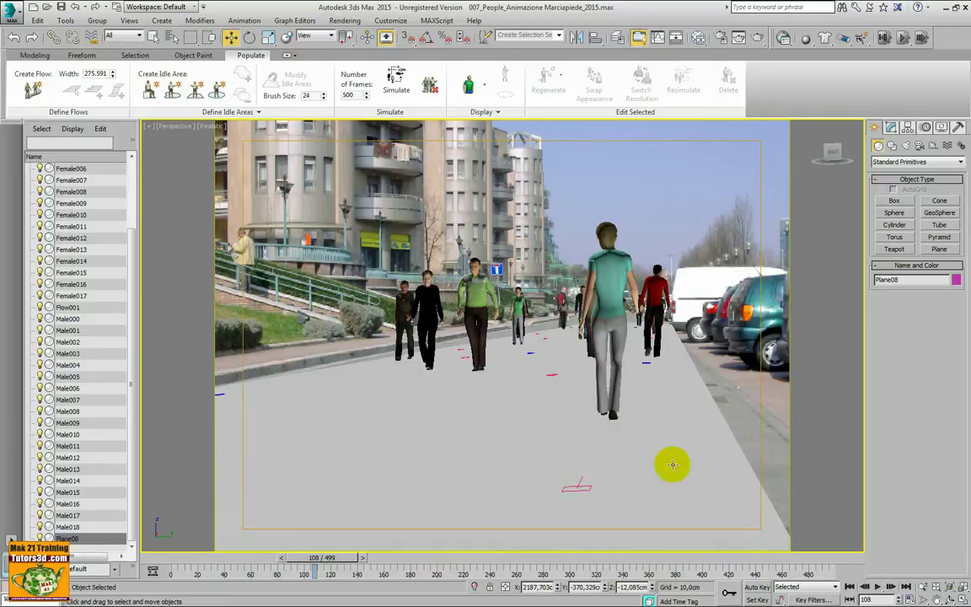
pyautogui.moveTo(654, 590)
pyautogui.mouseDown()
pyautogui.moveTo(661, 15)
pyautogui.moveTo(629, 17)
pyautogui.moveTo(752, 405)
pyautogui.moveTo(657, 514)
pyautogui.mouseUp()
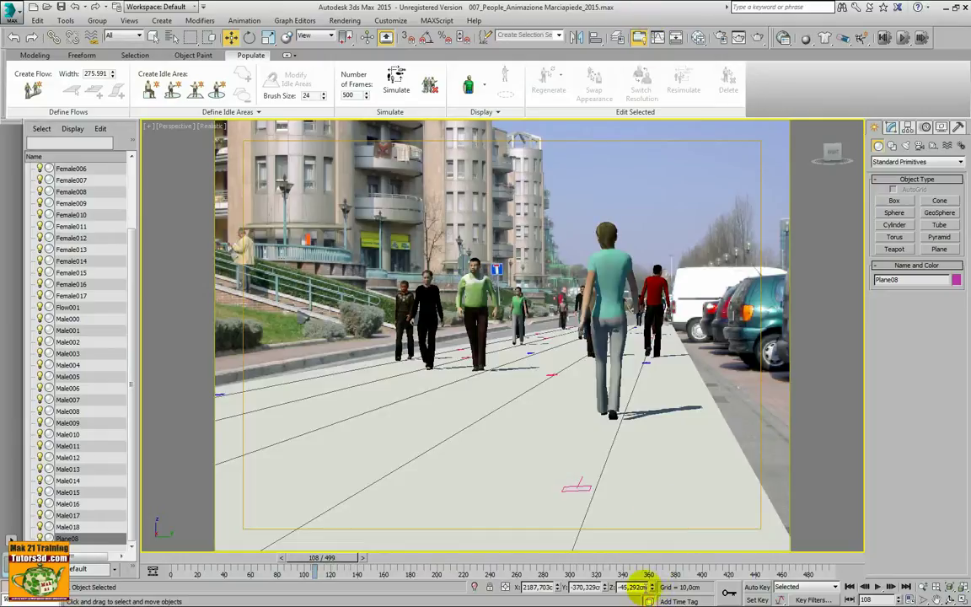
pyautogui.doubleClick(635, 588)
pyautogui.write('100')
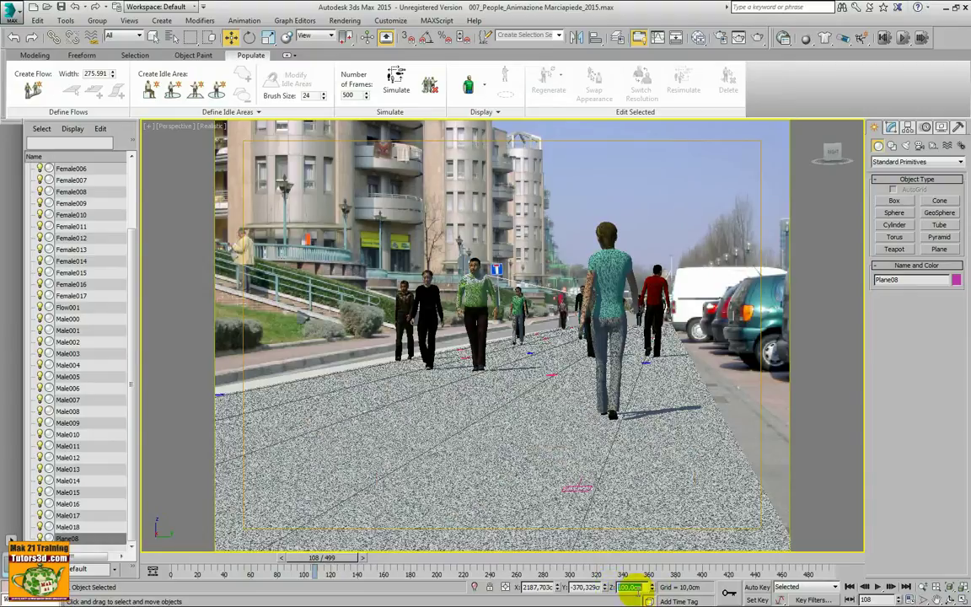
pyautogui.moveTo(644, 588); pyautogui.dragTo(610, 587)
pyautogui.write('10')
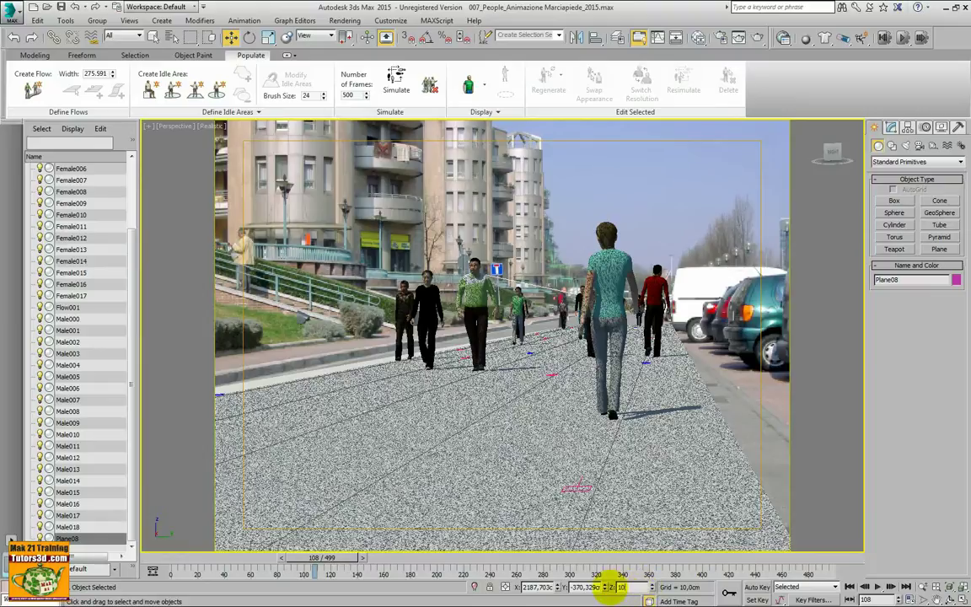
pyautogui.write('0')
pyautogui.press('Return')
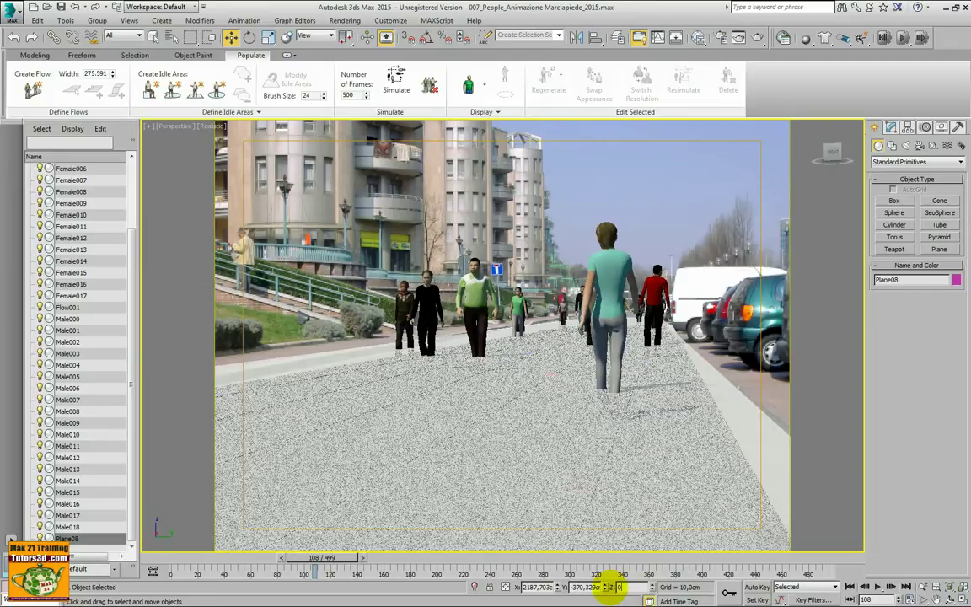
pyautogui.press('Return')
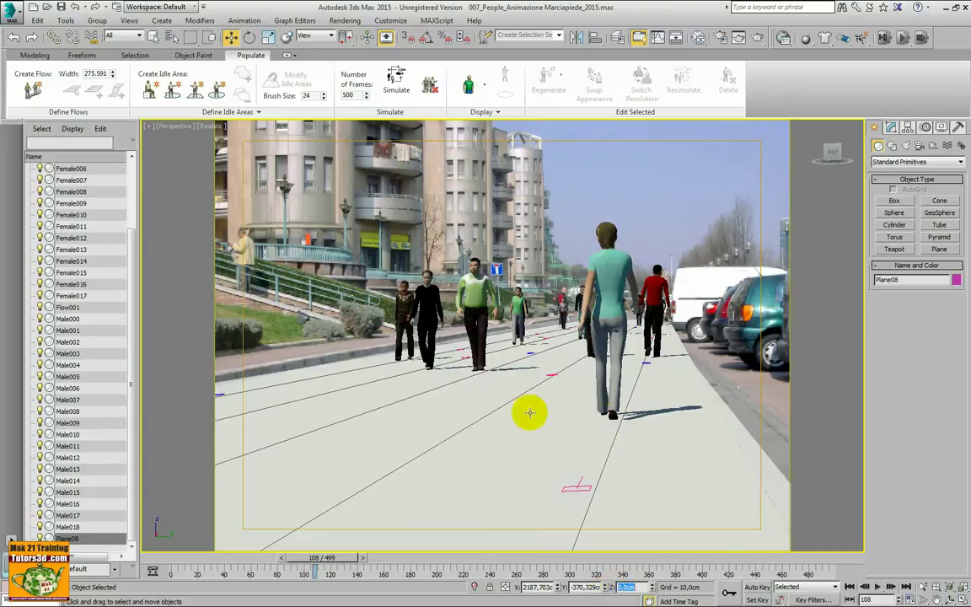
# Step: Scrub to frame 257 and nudge Plane08's height slightly lower to Z -0.604 cm
pyautogui.moveTo(324, 558); pyautogui.dragTo(452, 548)
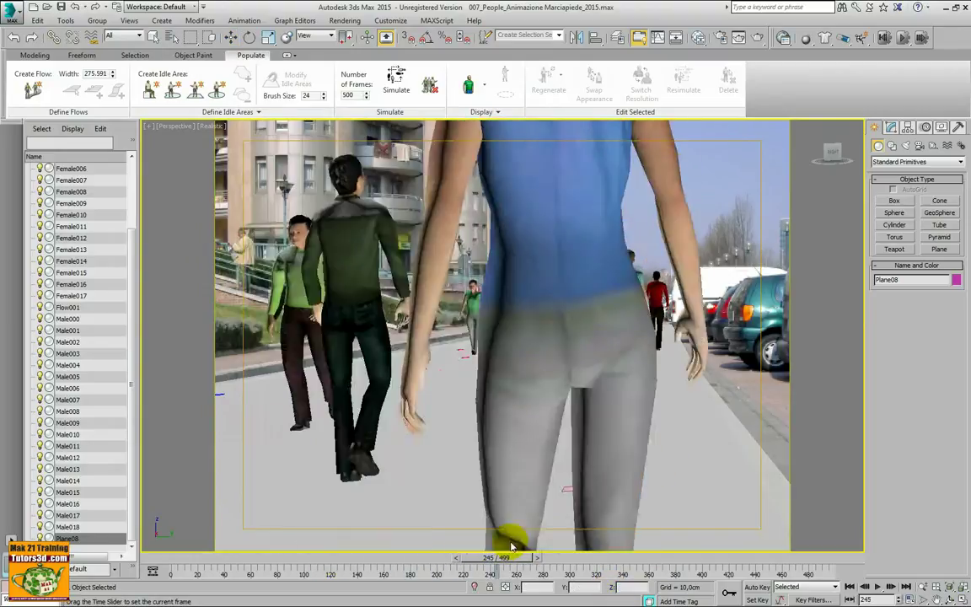
pyautogui.moveTo(451, 548); pyautogui.dragTo(514, 547)
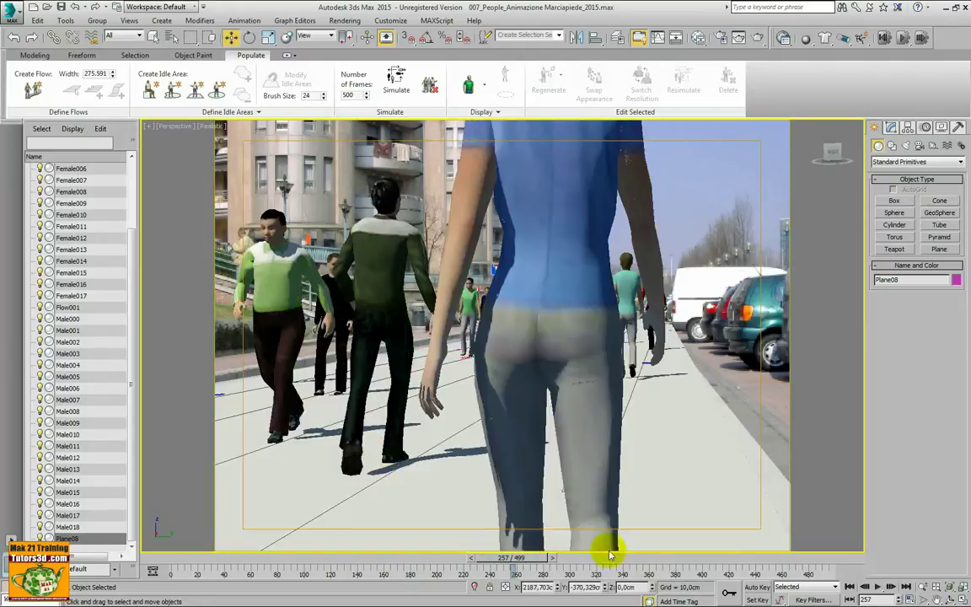
pyautogui.click(651, 590)
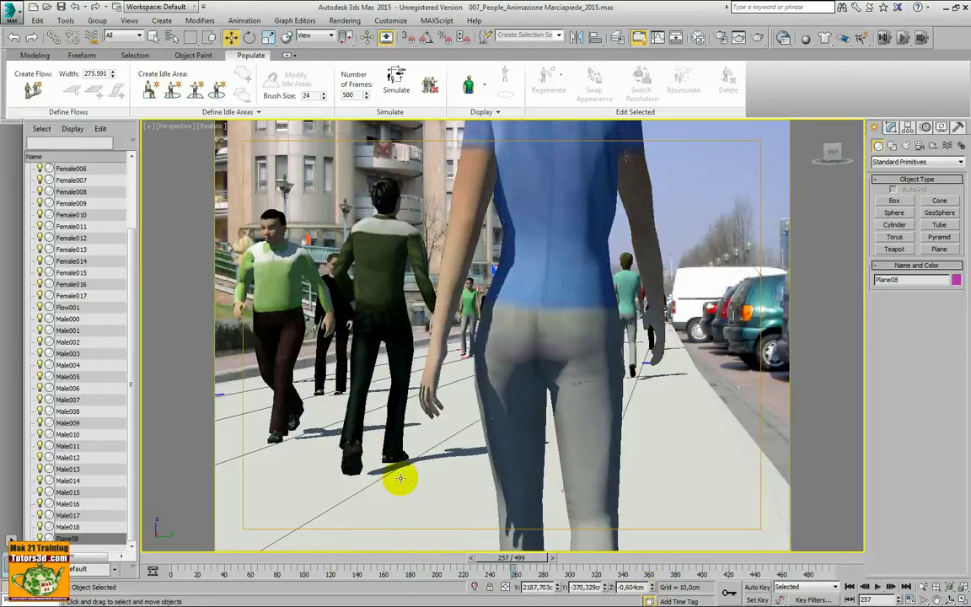
# Step: Maximize the Front view and zoom in on the walkers' feet at the ground line
pyautogui.hotkey('alt', 'w')
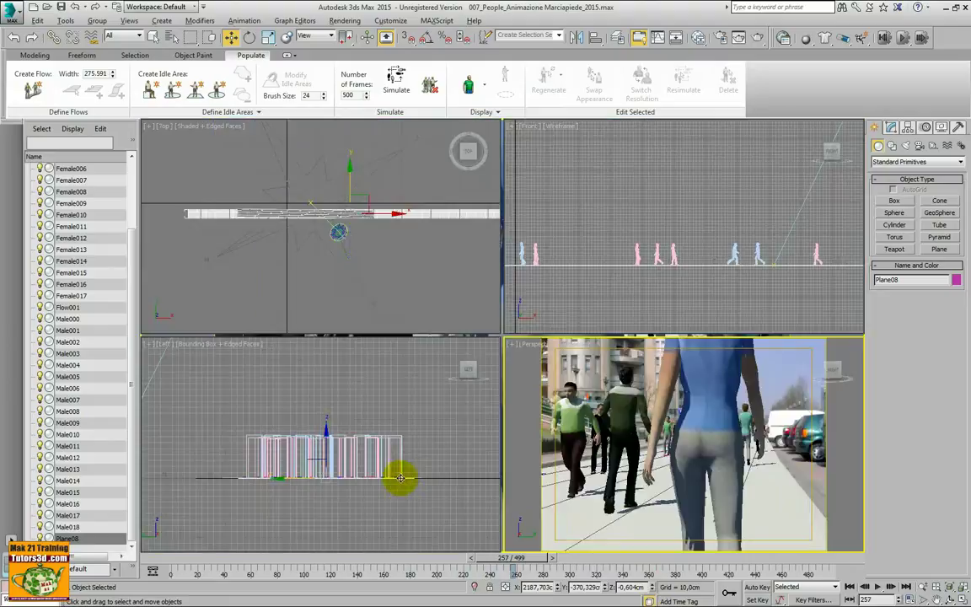
pyautogui.rightClick(607, 225)
pyautogui.hotkey('alt', 'w')
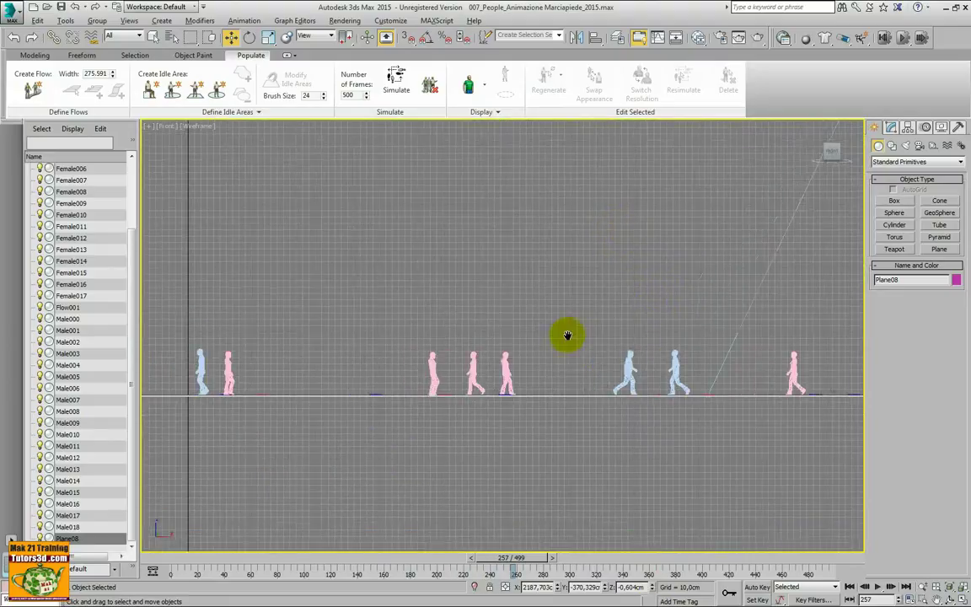
pyautogui.moveTo(566, 334); pyautogui.dragTo(589, 303, button='middle')
pyautogui.scroll(4, 590, 304)
pyautogui.scroll(2, 570, 319)
pyautogui.moveTo(532, 240); pyautogui.dragTo(570, 368, button='middle')
pyautogui.scroll(2, 570, 368)
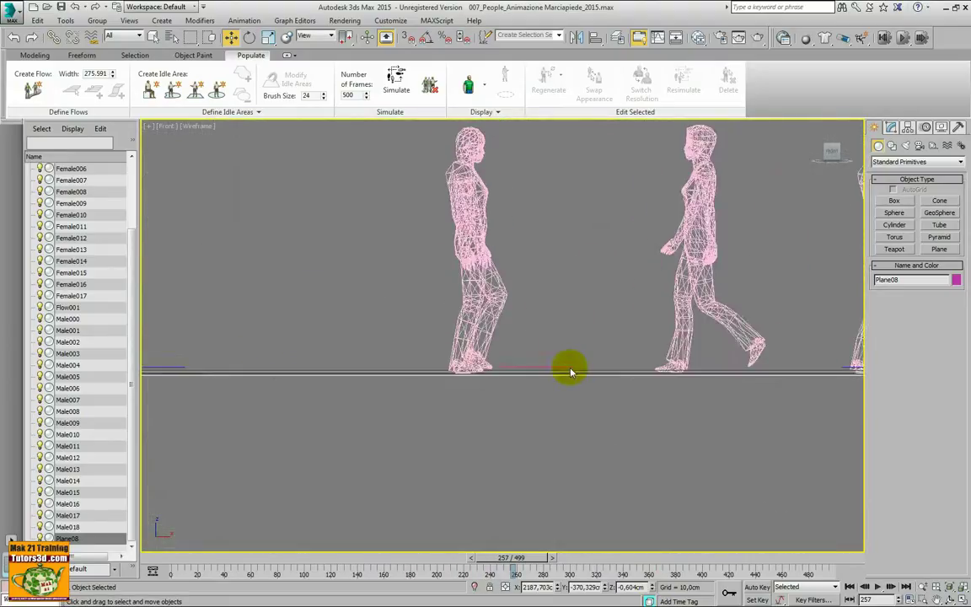
pyautogui.scroll(2, 568, 369)
pyautogui.scroll(2, 510, 299)
pyautogui.scroll(2, 497, 351)
pyautogui.scroll(2, 497, 351)
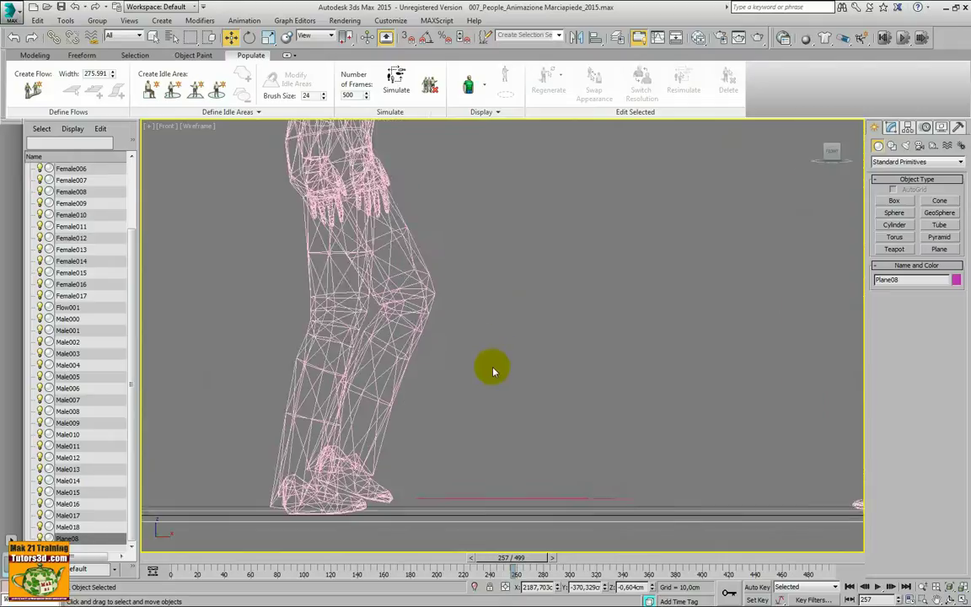
pyautogui.moveTo(494, 368); pyautogui.dragTo(536, 268, button='middle')
# Step: Reset Plane08's Z to 0 and scrub frames to confirm feet rest on it, then restore four viewports
pyautogui.moveTo(503, 559)
pyautogui.mouseDown()
pyautogui.moveTo(488, 559)
pyautogui.moveTo(516, 559)
pyautogui.mouseUp()
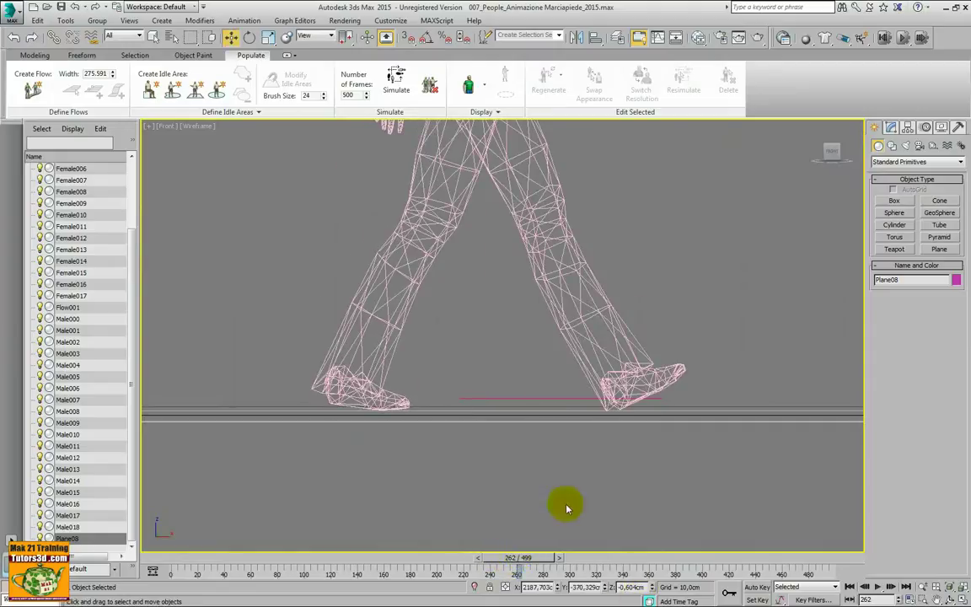
pyautogui.rightClick(652, 588)
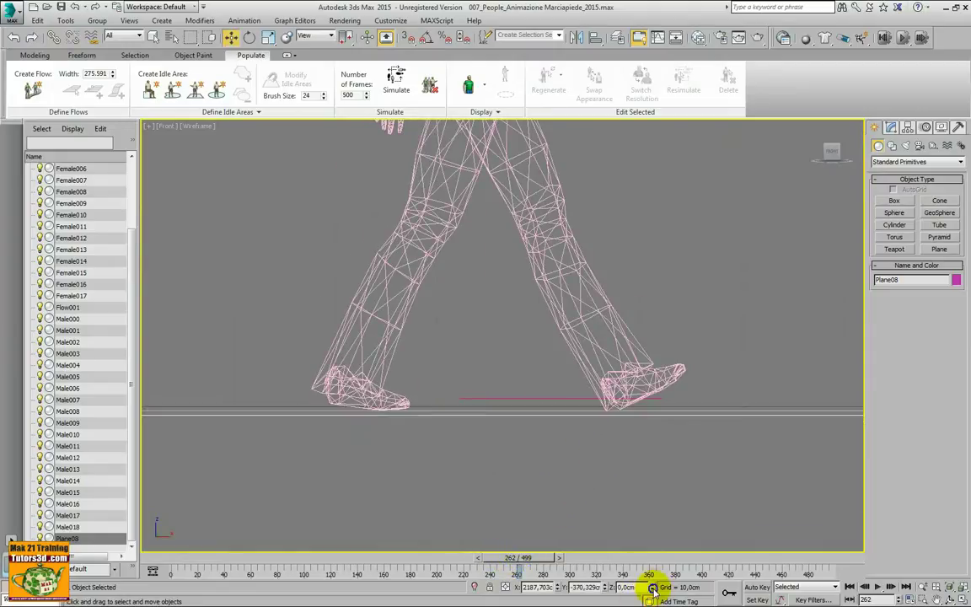
pyautogui.moveTo(518, 559)
pyautogui.mouseDown()
pyautogui.moveTo(536, 559)
pyautogui.moveTo(508, 559)
pyautogui.mouseUp()
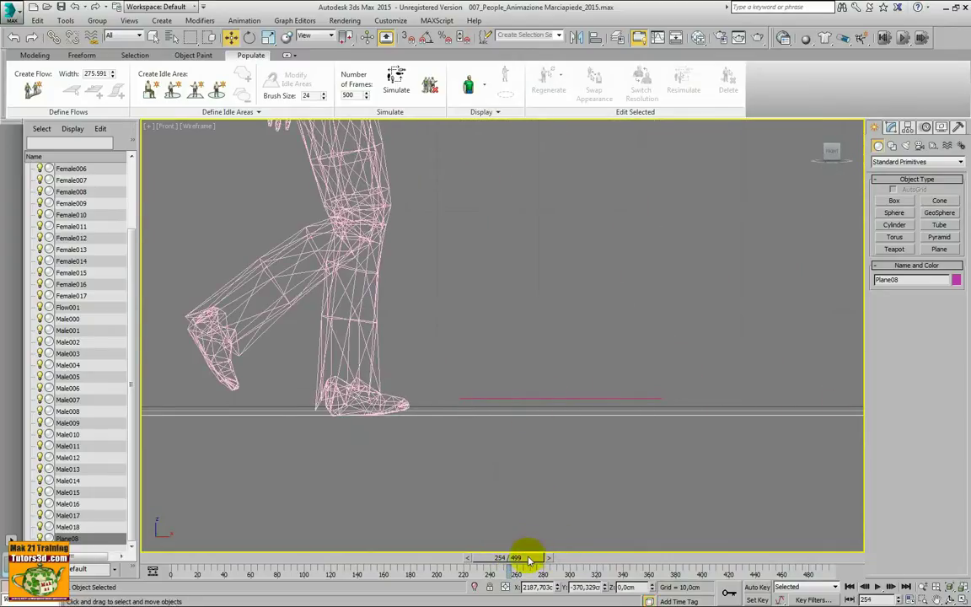
pyautogui.moveTo(527, 559)
pyautogui.mouseDown()
pyautogui.moveTo(556, 559)
pyautogui.moveTo(529, 554)
pyautogui.moveTo(550, 549)
pyautogui.moveTo(520, 548)
pyautogui.moveTo(531, 533)
pyautogui.moveTo(581, 531)
pyautogui.moveTo(529, 520)
pyautogui.moveTo(574, 529)
pyautogui.moveTo(532, 518)
pyautogui.moveTo(546, 524)
pyautogui.mouseUp()
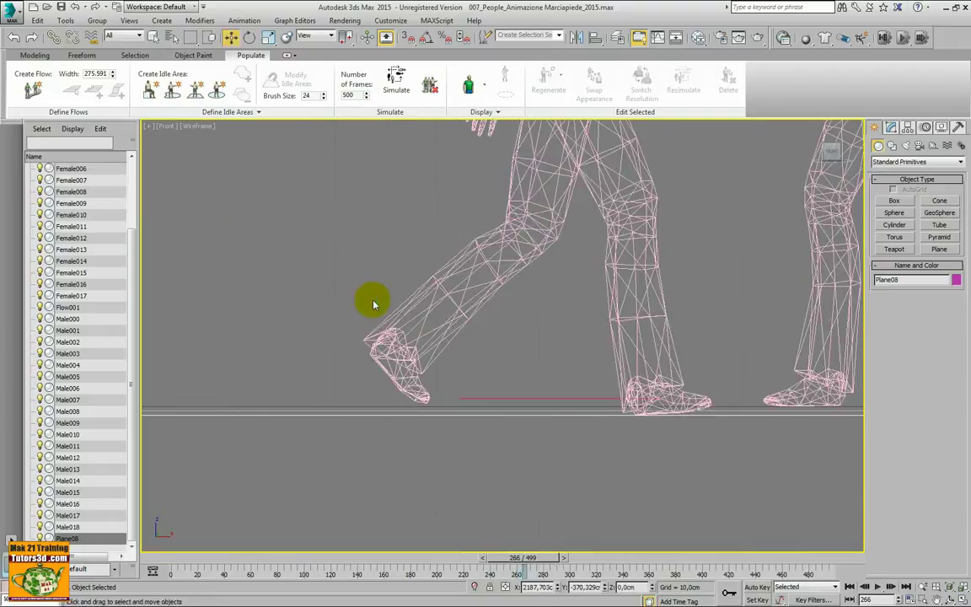
pyautogui.hotkey('alt', 'w')
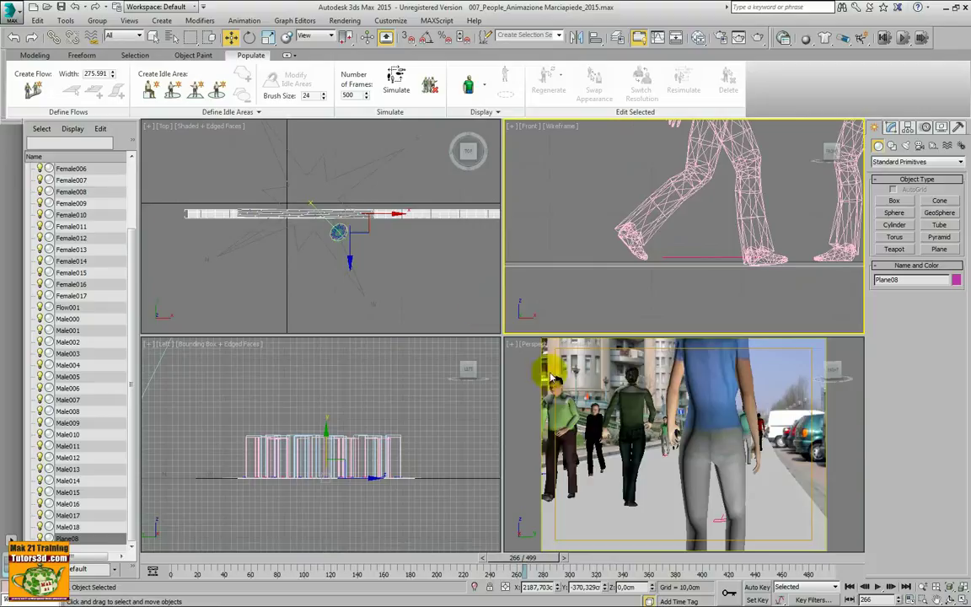
# Step: Move Flow001 along Y in the Top view, then Shift-drag it to clone a parallel Flow002
pyautogui.rightClick(385, 233)
pyautogui.hotkey('alt', 'w')
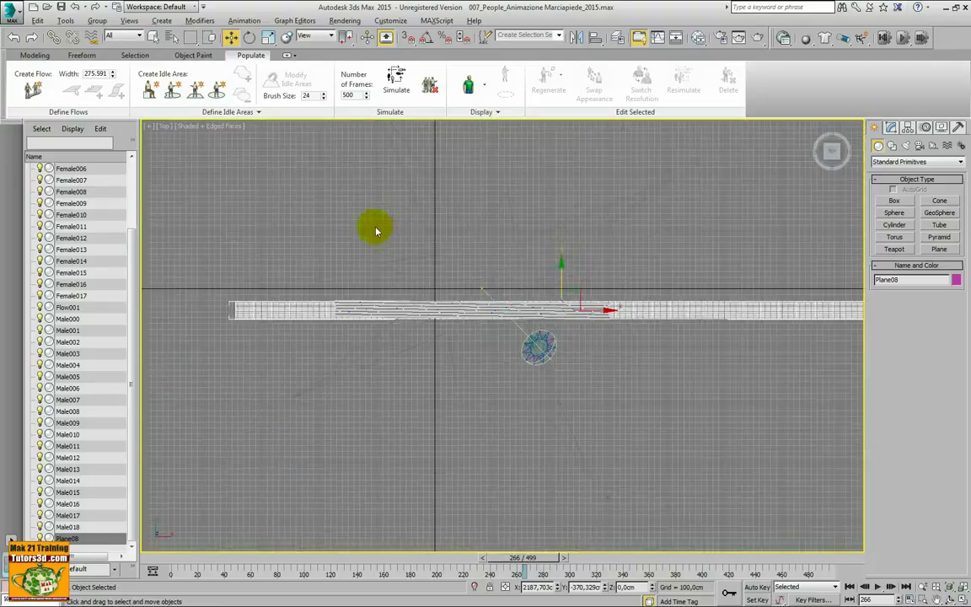
pyautogui.scroll(2, 377, 232)
pyautogui.scroll(3, 382, 277)
pyautogui.click(468, 329)
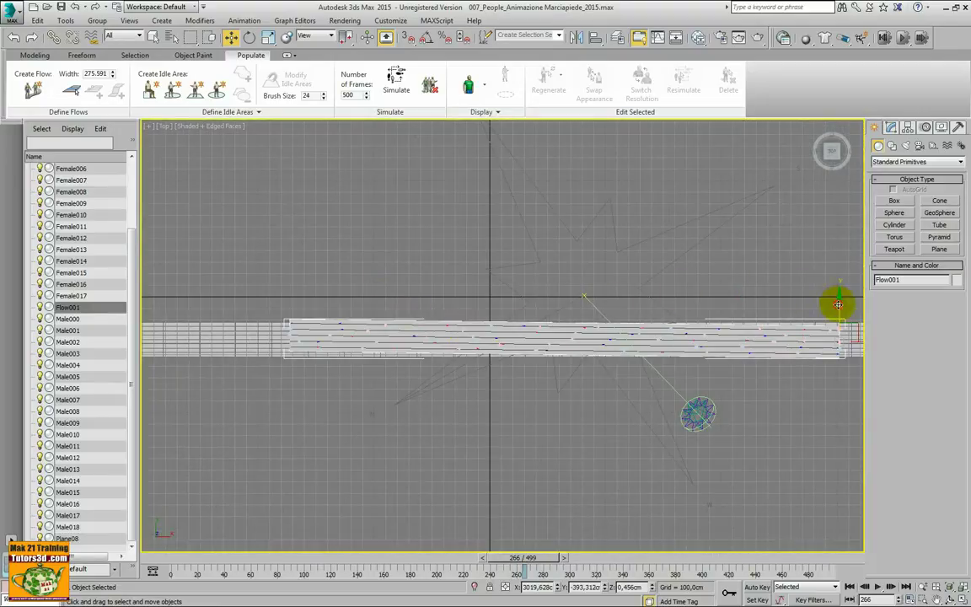
pyautogui.moveTo(838, 304); pyautogui.dragTo(836, 289)
pyautogui.hotkey('alt', 'w')
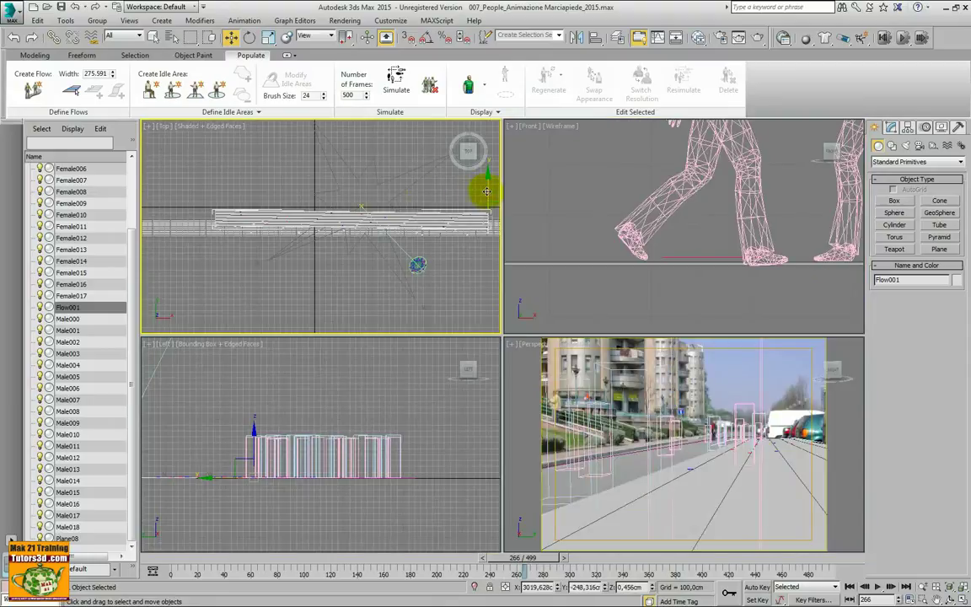
pyautogui.moveTo(487, 191); pyautogui.dragTo(486, 188)
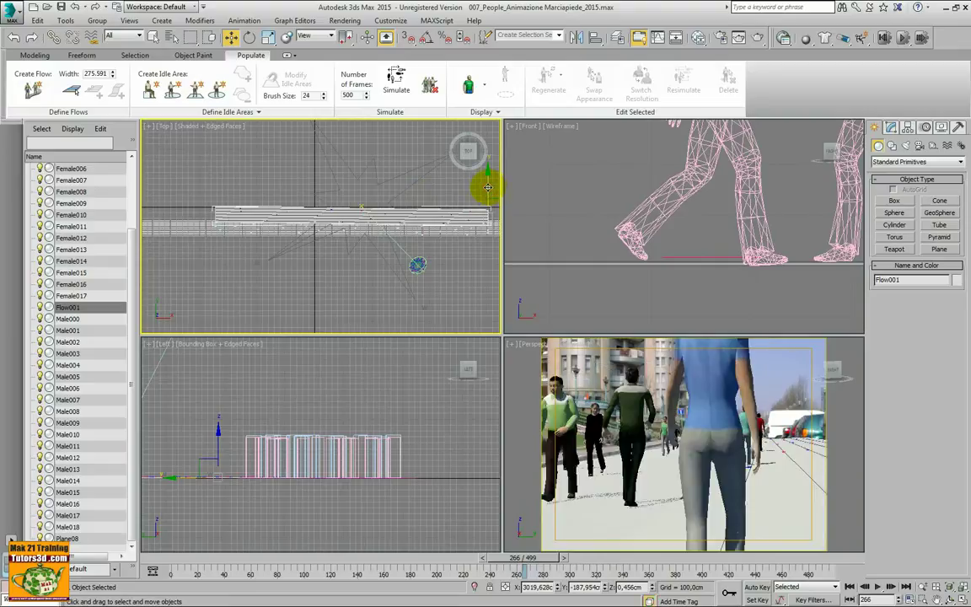
pyautogui.moveTo(487, 187); pyautogui.dragTo(488, 203)
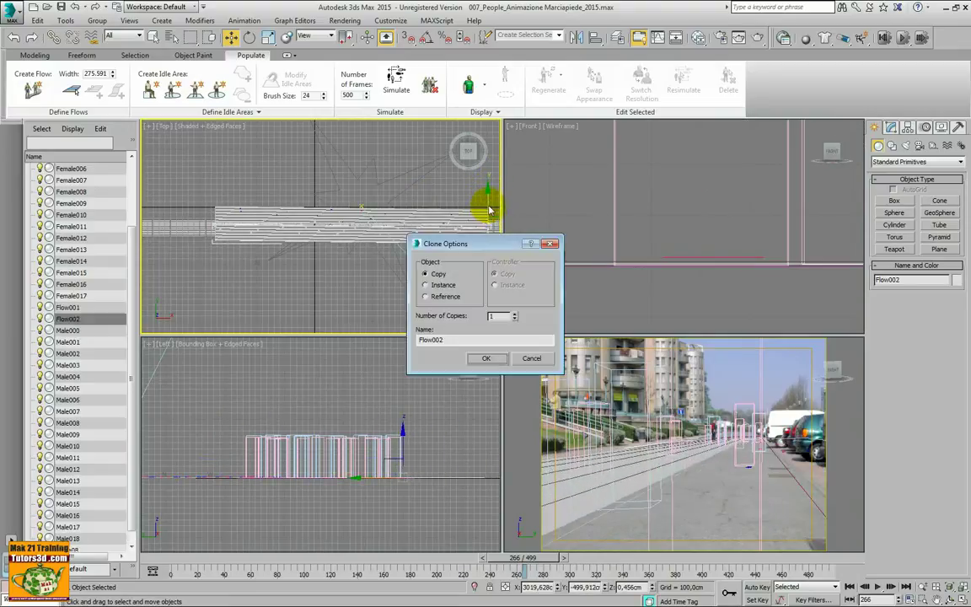
# Step: Confirm the Flow002 copy, drag its Running slider fully right, and simulate the running pedestrians
pyautogui.click(488, 357)
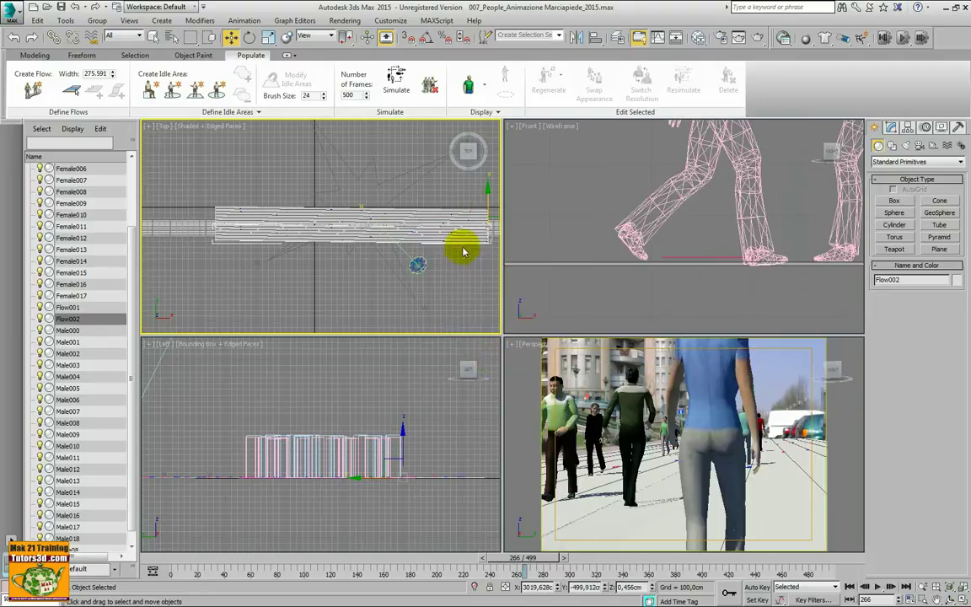
pyautogui.click(891, 127)
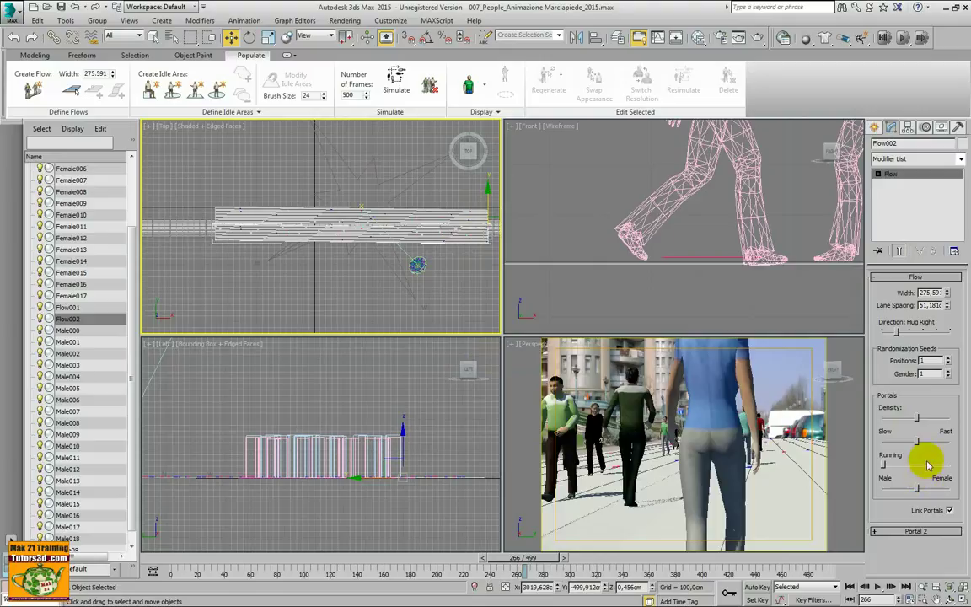
pyautogui.moveTo(885, 464); pyautogui.dragTo(952, 465)
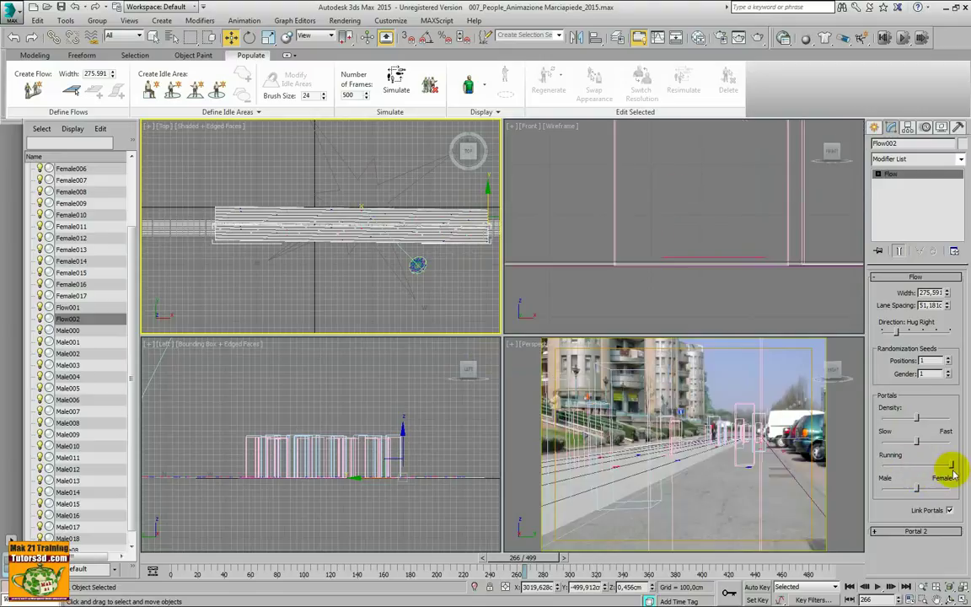
pyautogui.click(395, 82)
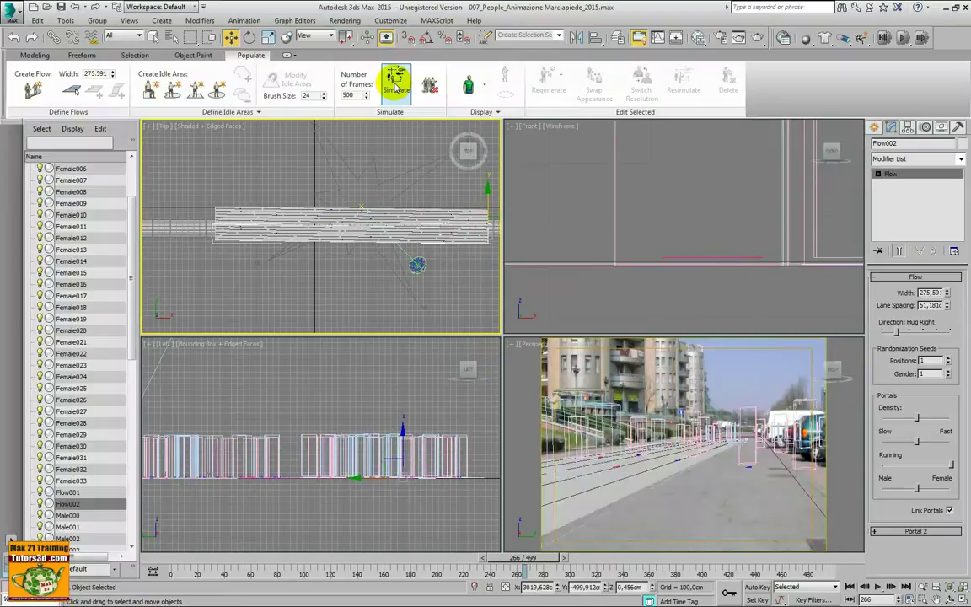
# Step: Maximize the Front view, zoom in, and scrub back to frame 227 to check the footsteps
pyautogui.rightClick(758, 285)
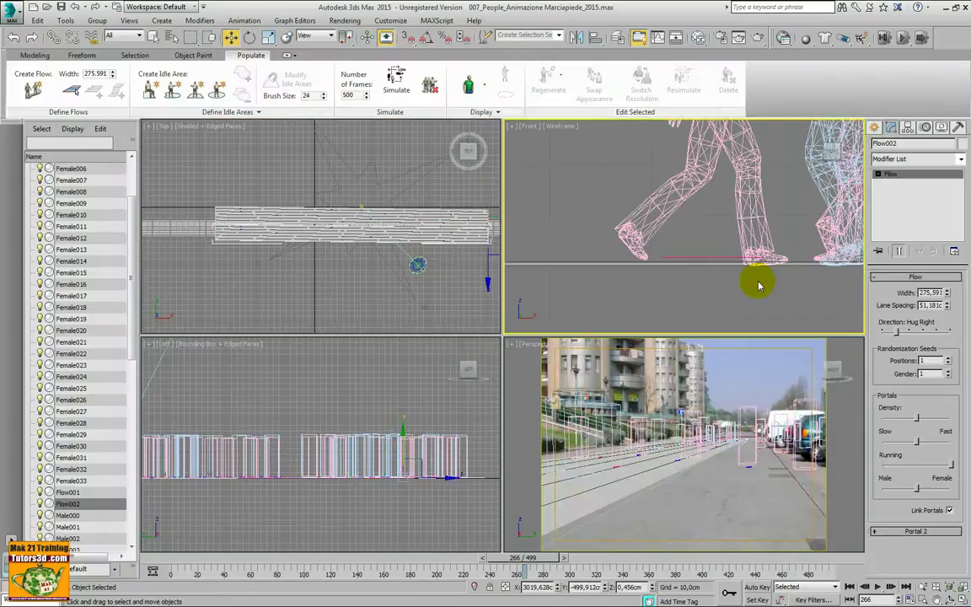
pyautogui.hotkey('alt', 'w')
pyautogui.scroll(2, 505, 239)
pyautogui.scroll(2, 522, 269)
pyautogui.scroll(2, 577, 335)
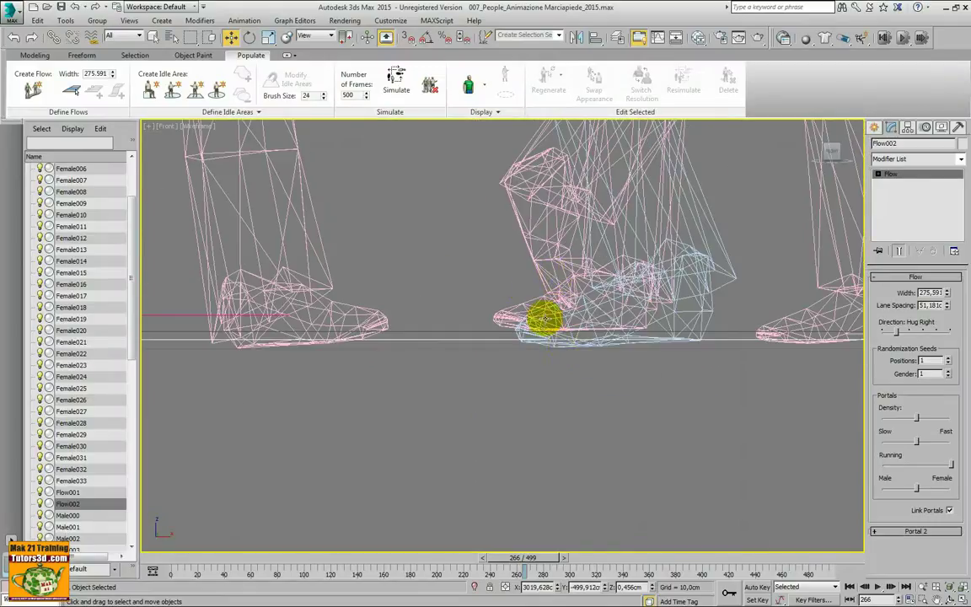
pyautogui.moveTo(524, 557); pyautogui.dragTo(540, 557)
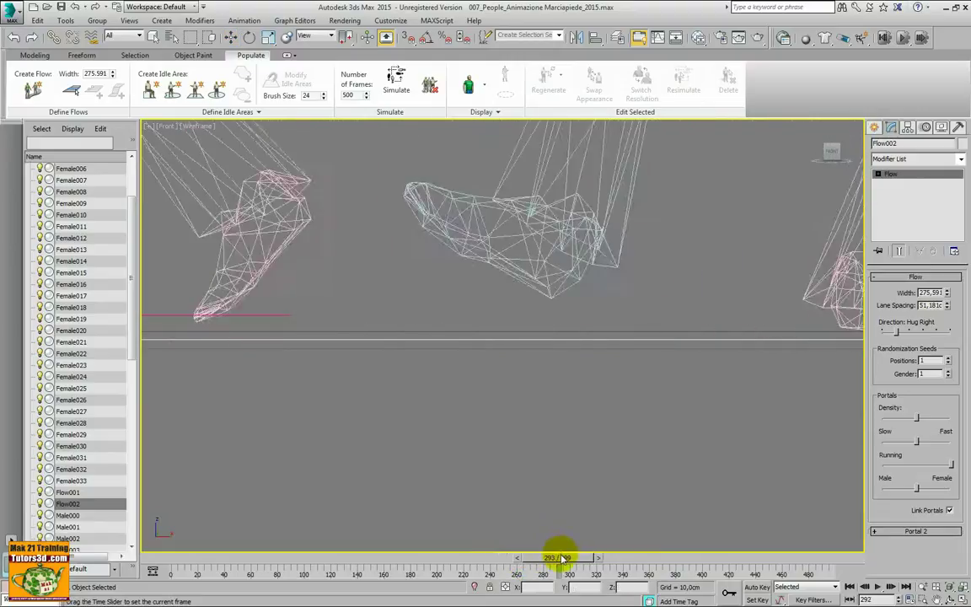
pyautogui.moveTo(540, 557); pyautogui.dragTo(473, 557)
pyautogui.scroll(-5, 500, 457)
pyautogui.scroll(-5, 500, 460)
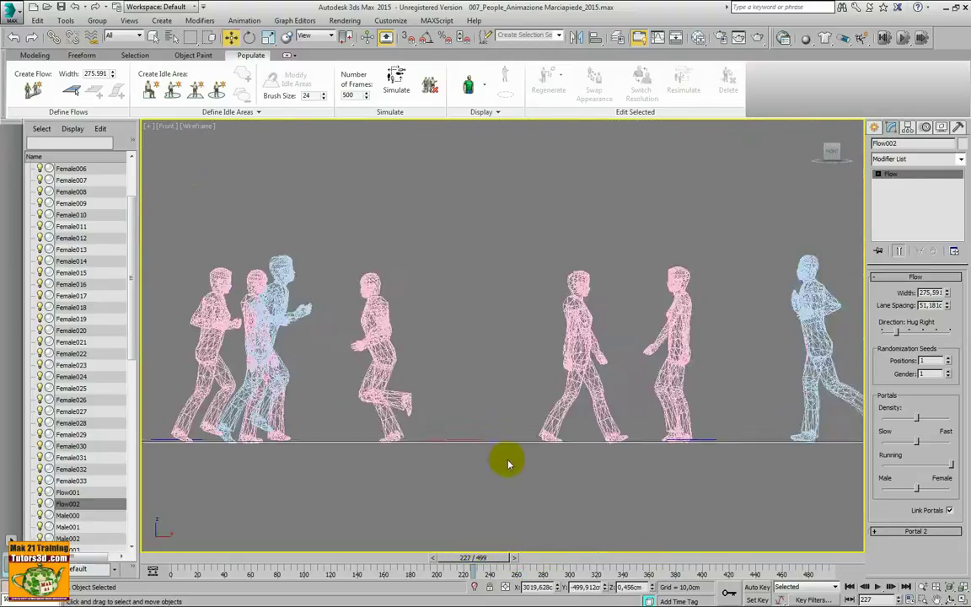
# Step: Zoom closer, advance to frame 233 to check foot contact, then restore the four-view layout
pyautogui.scroll(1, 540, 443)
pyautogui.scroll(2, 455, 440)
pyautogui.scroll(1, 539, 456)
pyautogui.scroll(2, 462, 471)
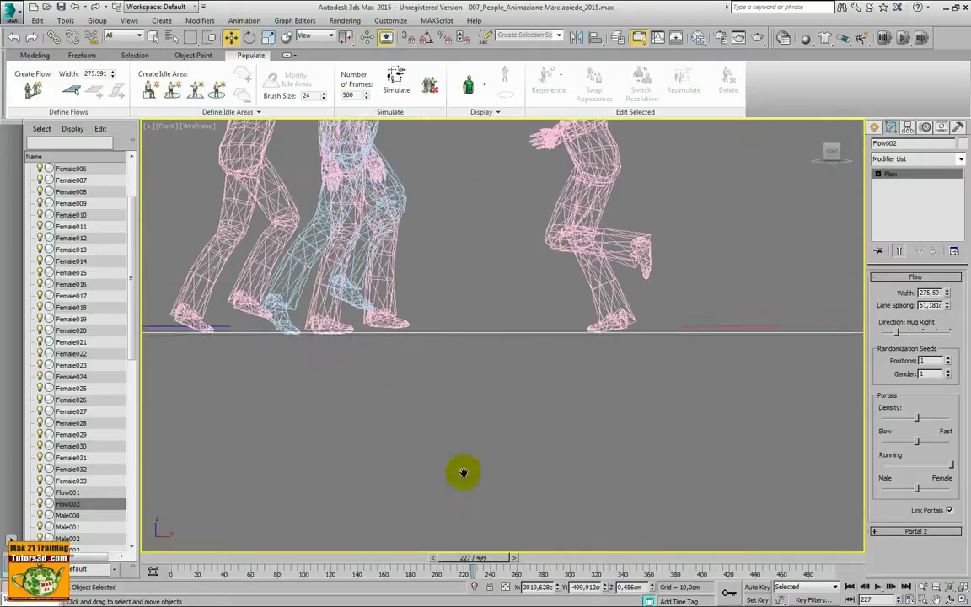
pyautogui.scroll(2, 547, 520)
pyautogui.moveTo(497, 558)
pyautogui.mouseDown()
pyautogui.moveTo(514, 560)
pyautogui.moveTo(501, 558)
pyautogui.mouseUp()
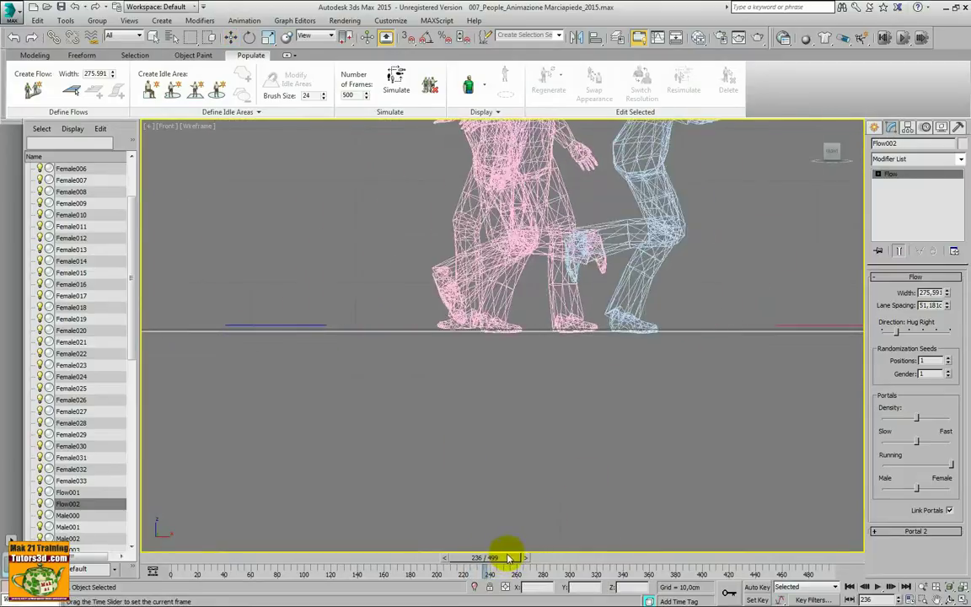
pyautogui.scroll(1, 581, 427)
pyautogui.scroll(1, 604, 413)
pyautogui.scroll(1, 603, 413)
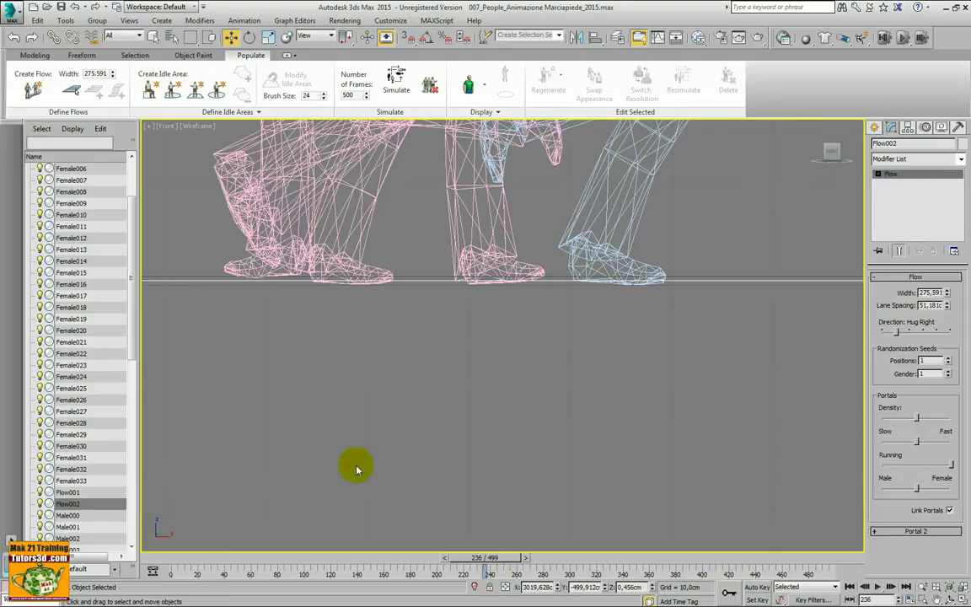
pyautogui.hotkey('alt', 'w')
# Step: Maximize the Perspective view and go back to frame 194
pyautogui.rightClick(596, 445)
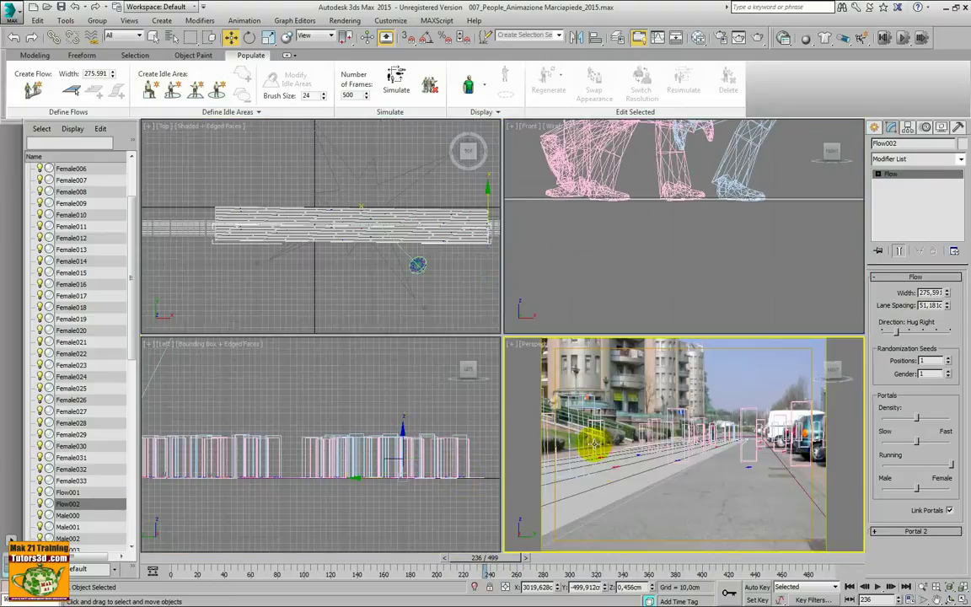
pyautogui.hotkey('alt', 'w')
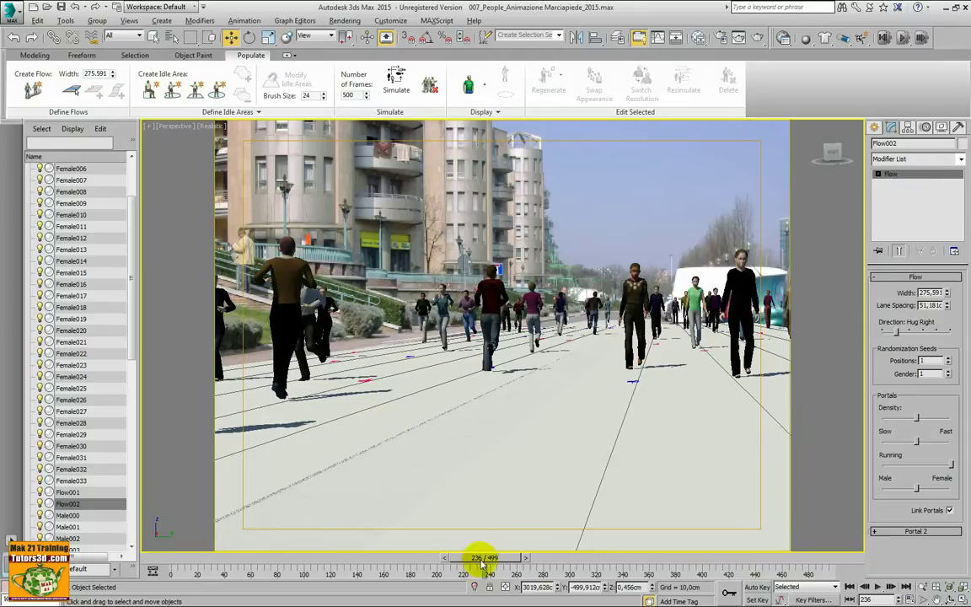
pyautogui.moveTo(483, 558); pyautogui.dragTo(432, 558)
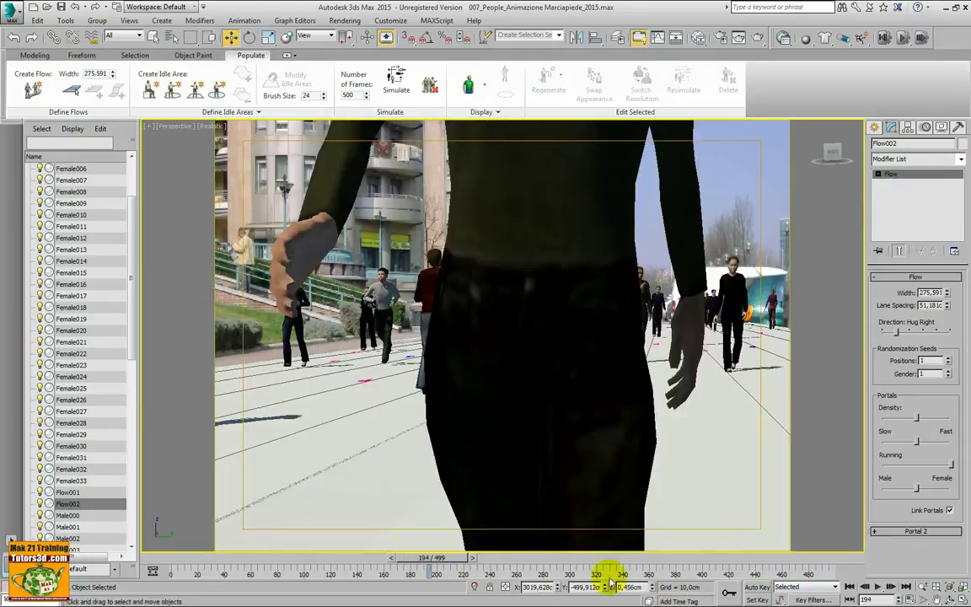
# Step: Play the crowd to frame 251, then raise Flow002 to Z 5.662 cm and re-simulate
pyautogui.click(877, 587)
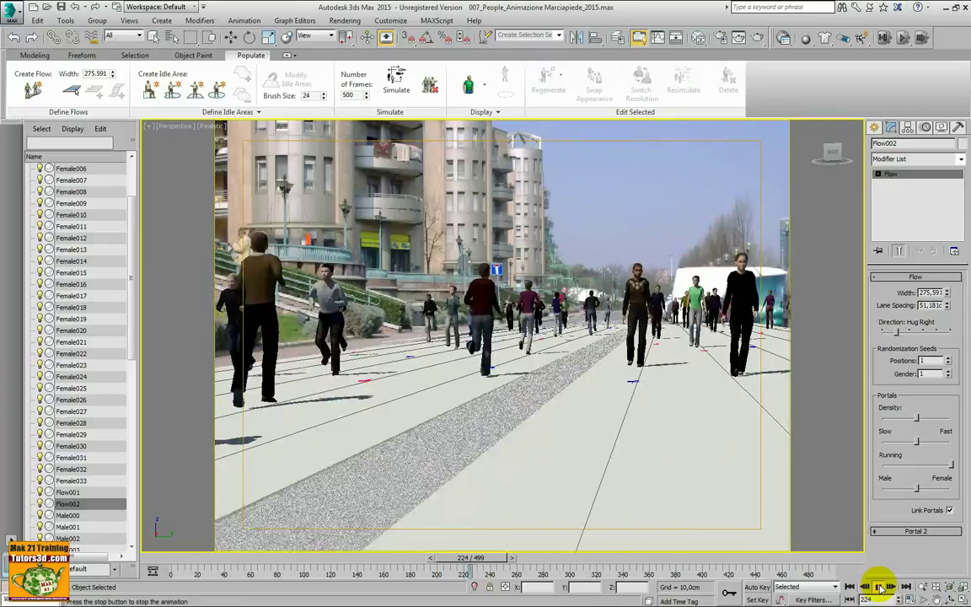
pyautogui.click(877, 586)
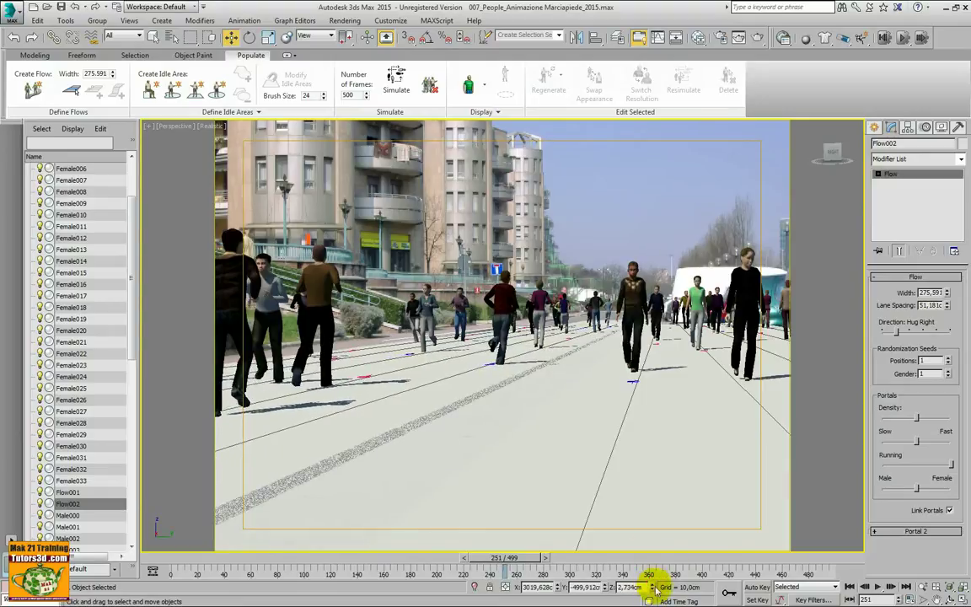
pyautogui.moveTo(655, 595); pyautogui.dragTo(653, 589)
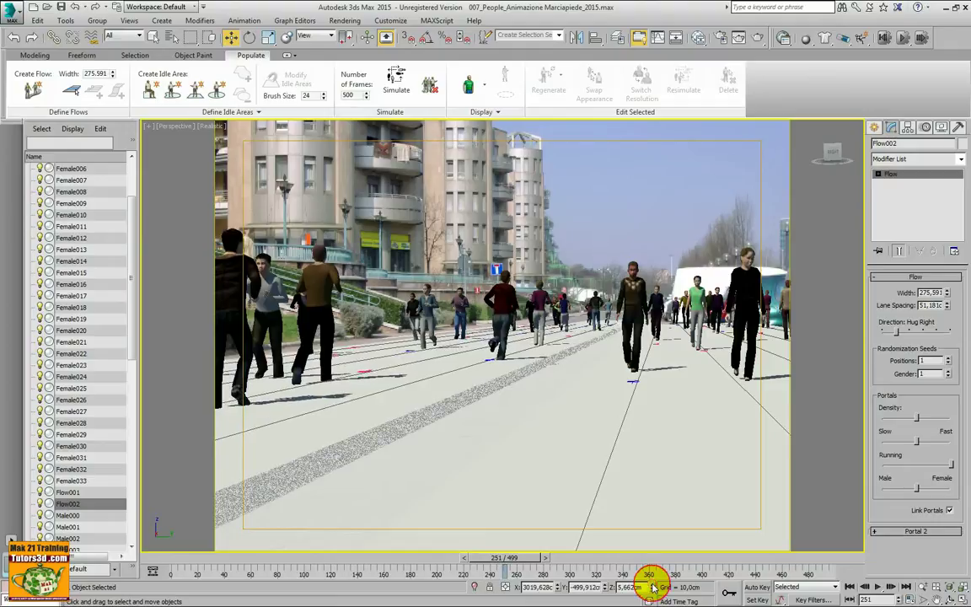
pyautogui.click(401, 80)
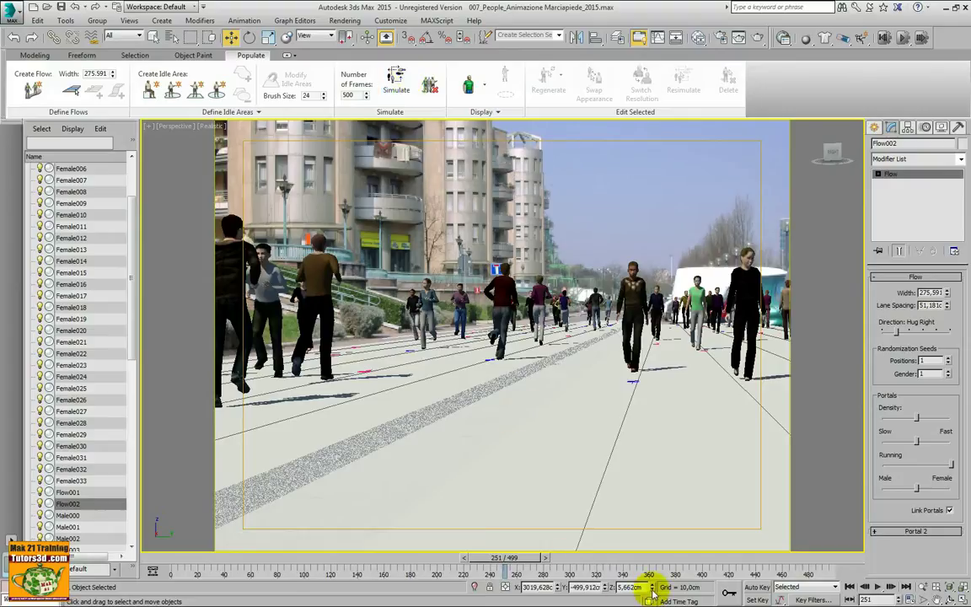
# Step: Maximize the Front view and pan down to the pedestrians' feet at the ground line
pyautogui.hotkey('alt', 'w')
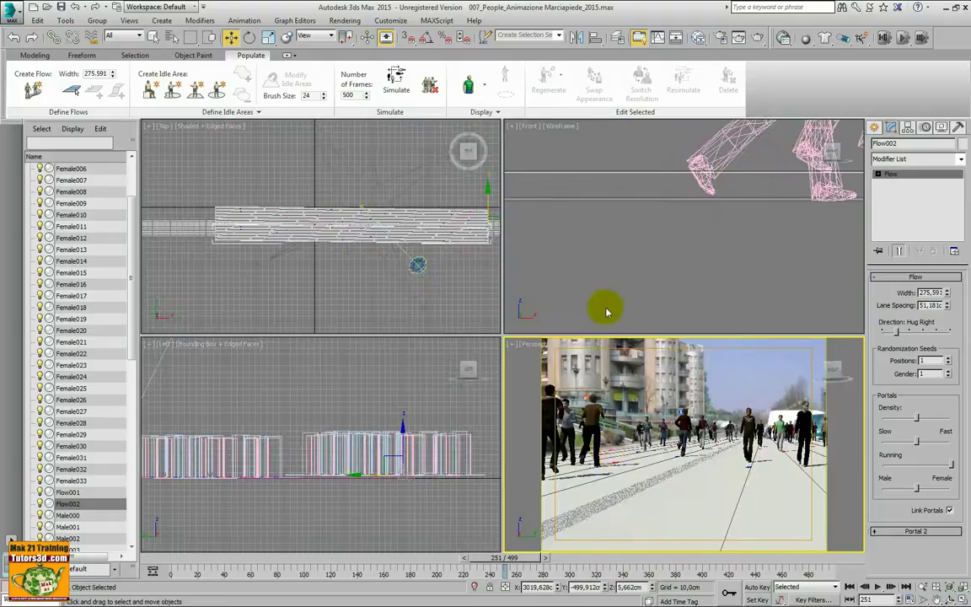
pyautogui.rightClick(608, 291)
pyautogui.hotkey('alt', 'w')
pyautogui.moveTo(641, 330)
pyautogui.mouseDown(button='middle')
pyautogui.moveTo(438, 350)
pyautogui.moveTo(548, 340)
pyautogui.moveTo(491, 341)
pyautogui.moveTo(524, 314)
pyautogui.moveTo(483, 383)
pyautogui.mouseUp(button='middle')
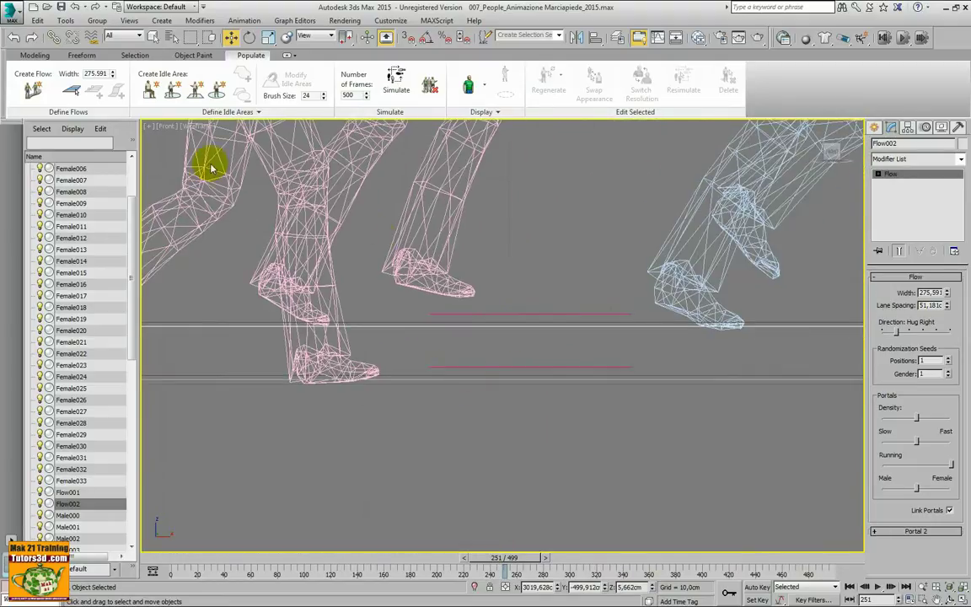
pyautogui.moveTo(410, 245); pyautogui.dragTo(418, 255, button='middle')
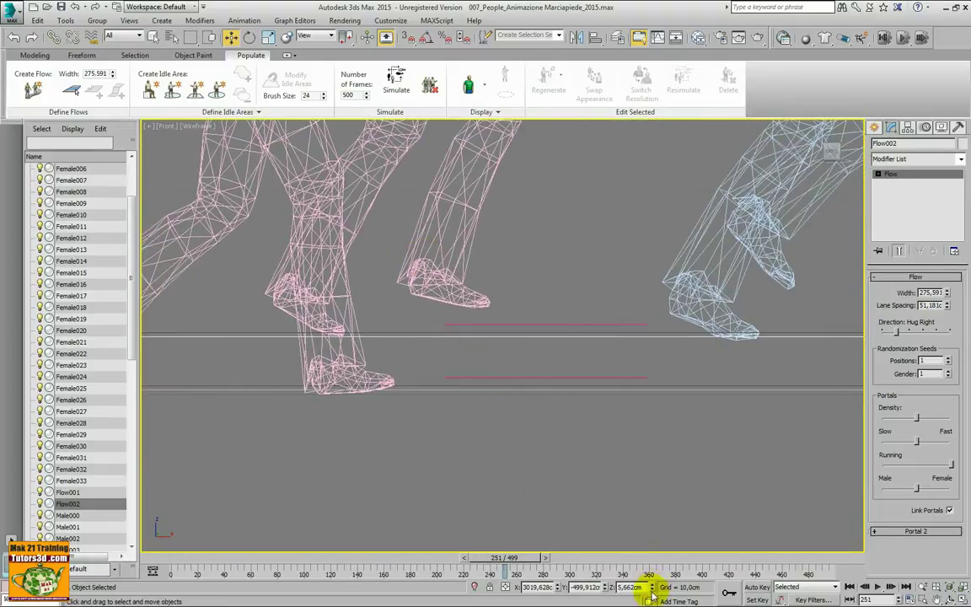
# Step: Zero Flow002's Z, lift it to 0.226 cm, and re-simulate, checking poses at frame 258
pyautogui.rightClick(651, 587)
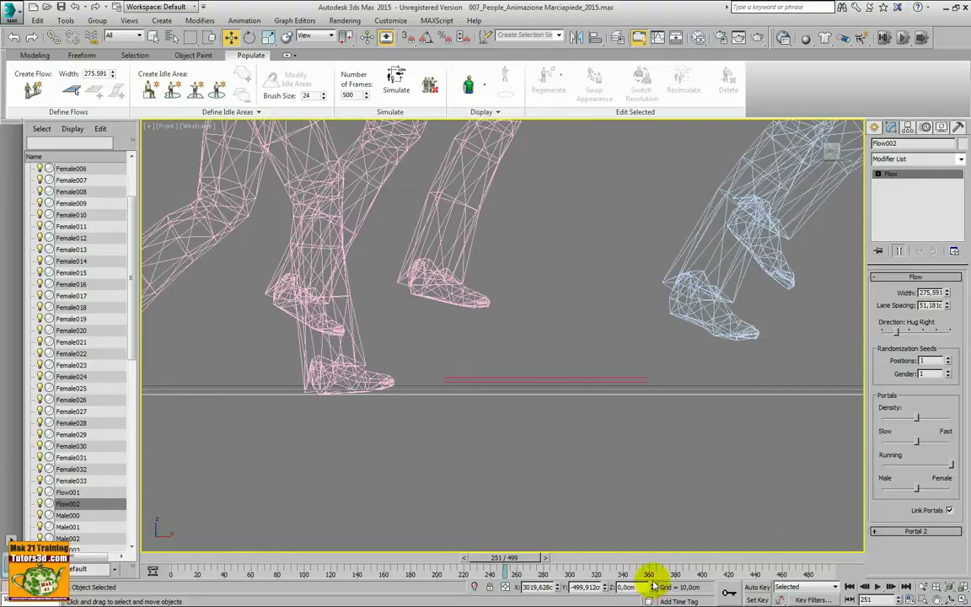
pyautogui.moveTo(652, 587); pyautogui.dragTo(650, 585)
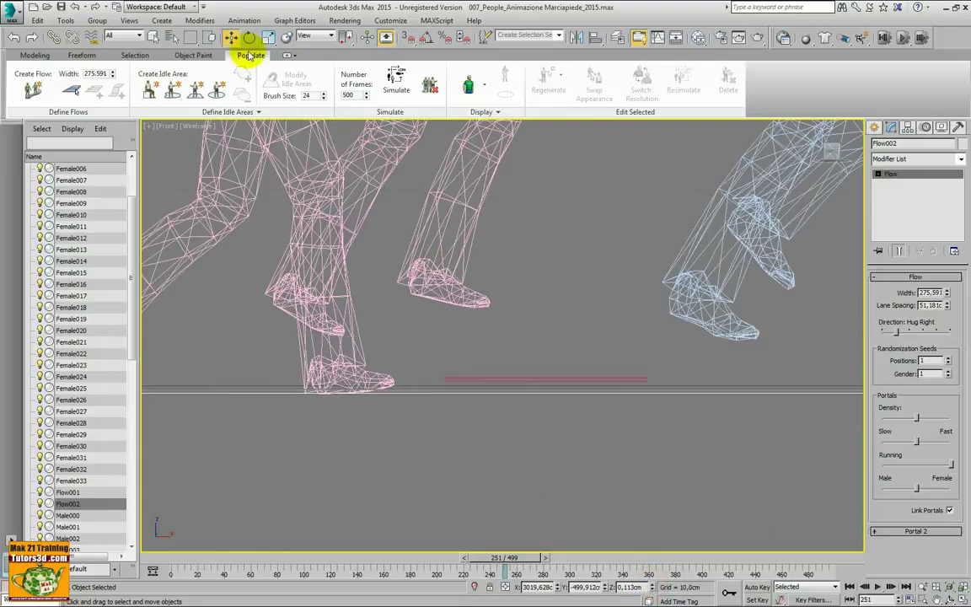
pyautogui.click(395, 82)
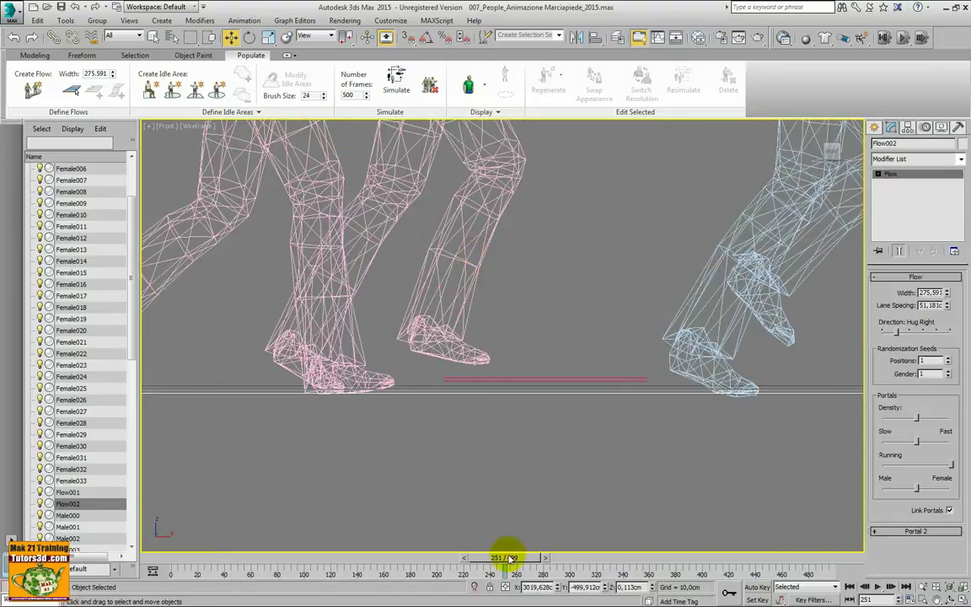
pyautogui.moveTo(505, 559); pyautogui.dragTo(520, 557)
pyautogui.press('w')
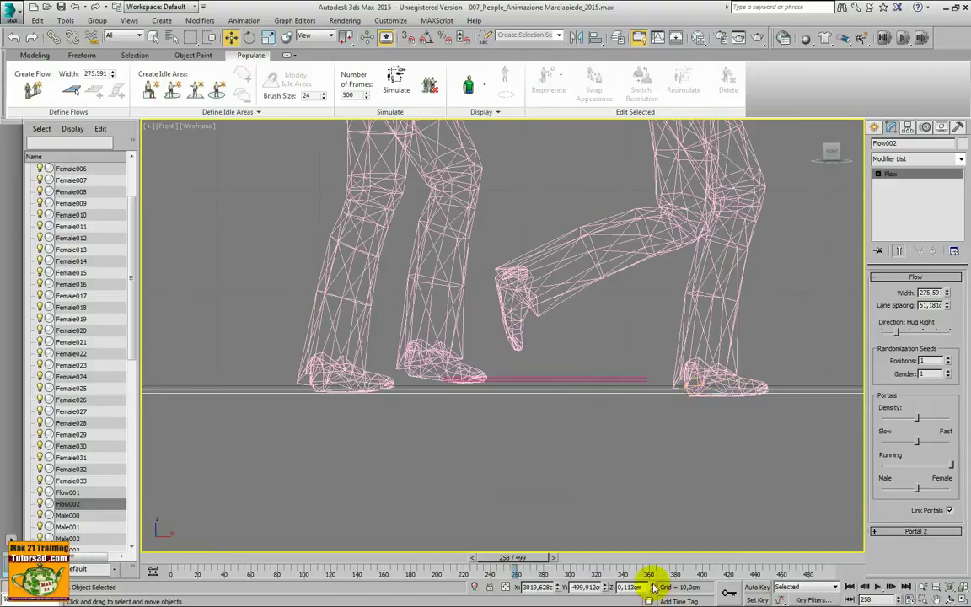
pyautogui.moveTo(653, 587); pyautogui.dragTo(653, 585)
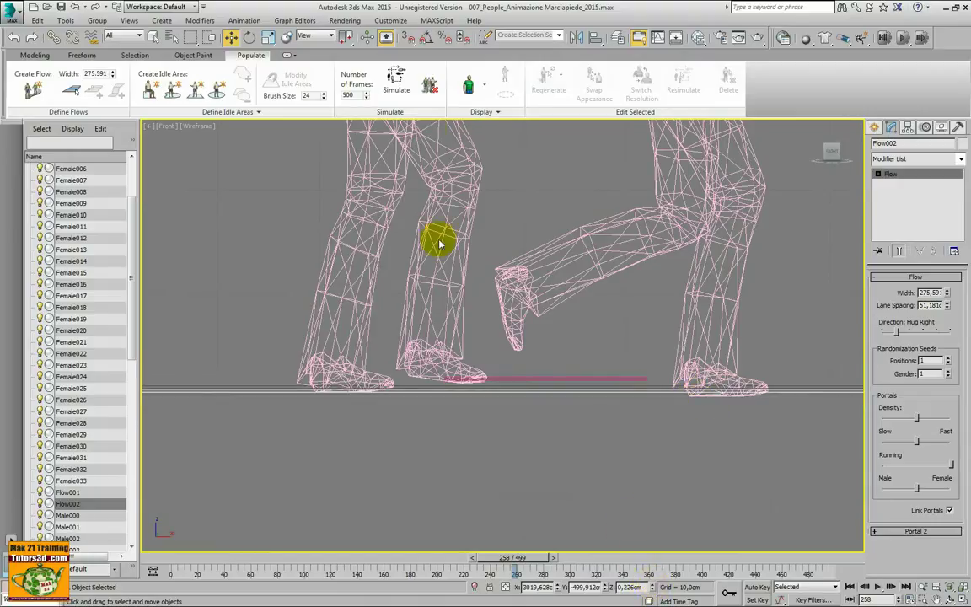
pyautogui.click(397, 84)
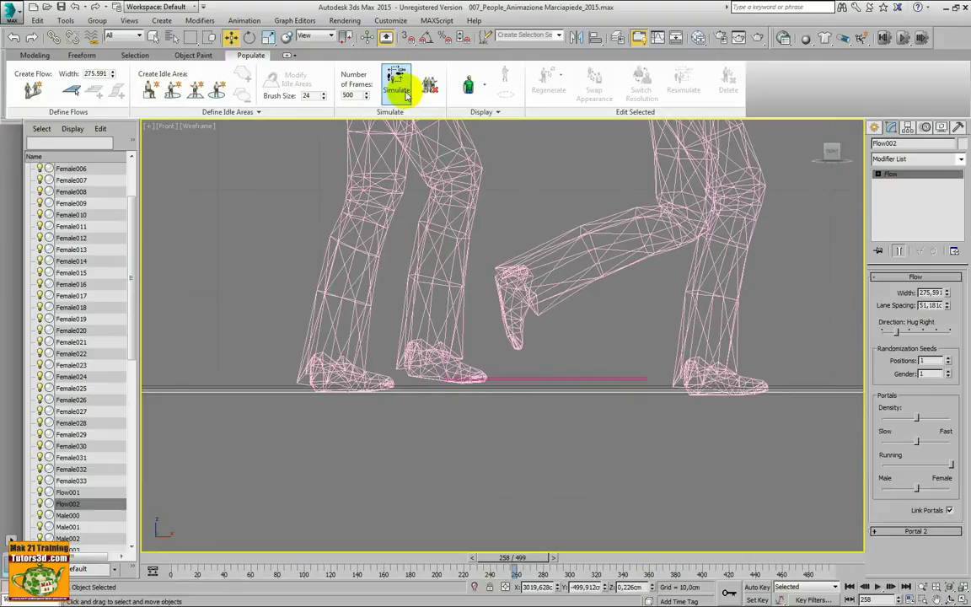
# Step: Draw a spline rectangle below the ground line in the Front view
pyautogui.click(876, 128)
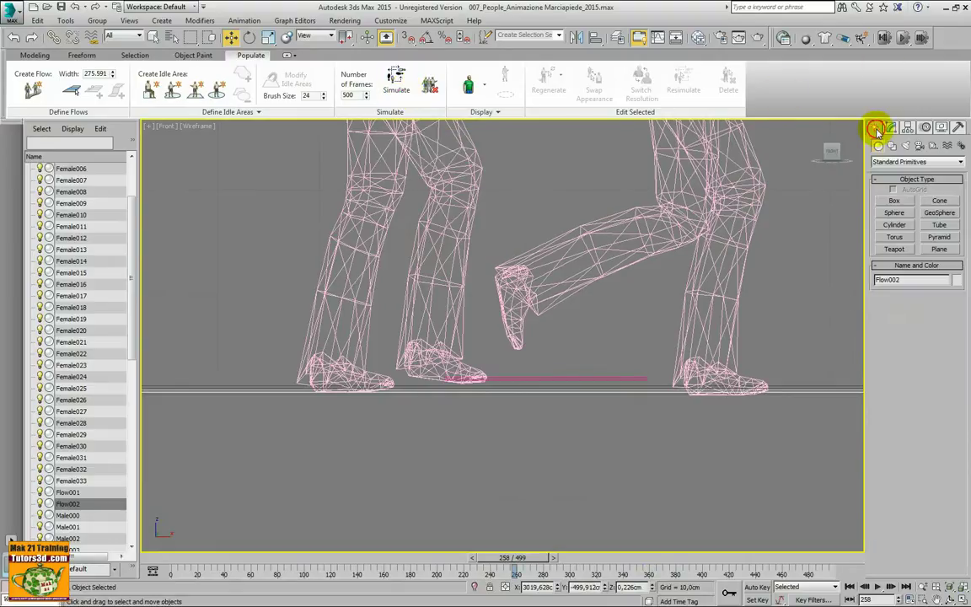
pyautogui.click(892, 145)
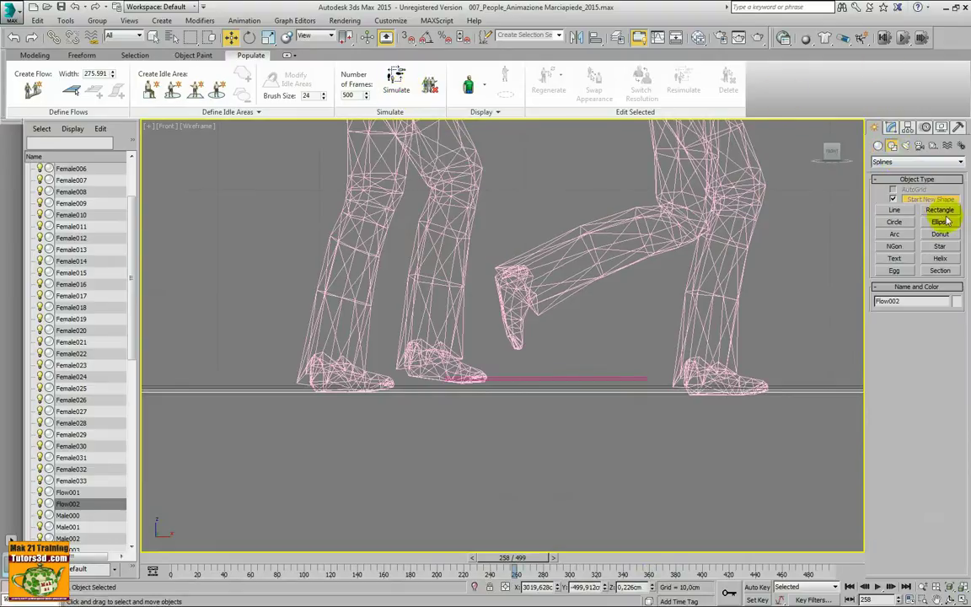
pyautogui.click(940, 210)
pyautogui.moveTo(242, 482)
pyautogui.mouseDown()
pyautogui.moveTo(415, 422)
pyautogui.moveTo(786, 392)
pyautogui.mouseUp()
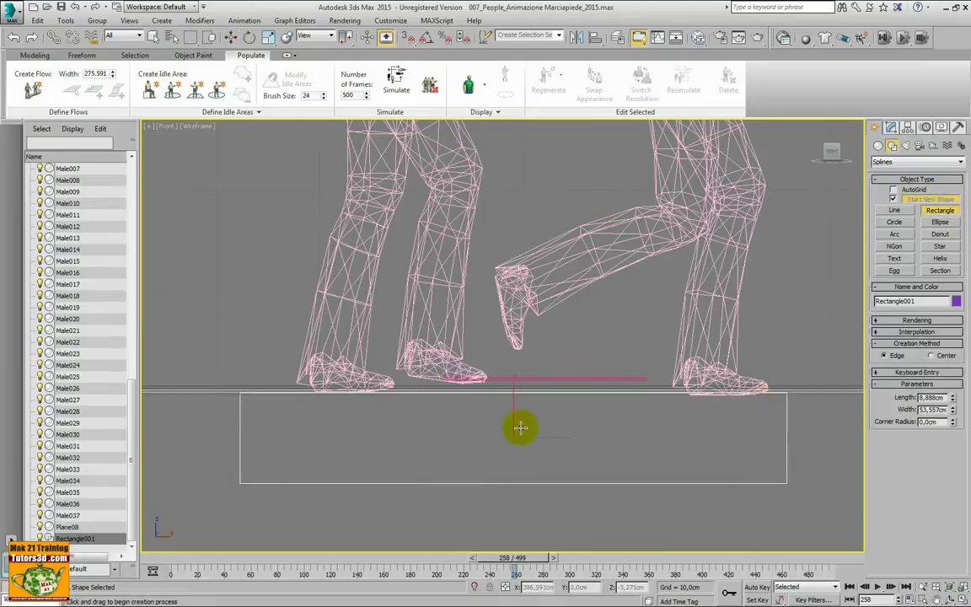
pyautogui.click(891, 128)
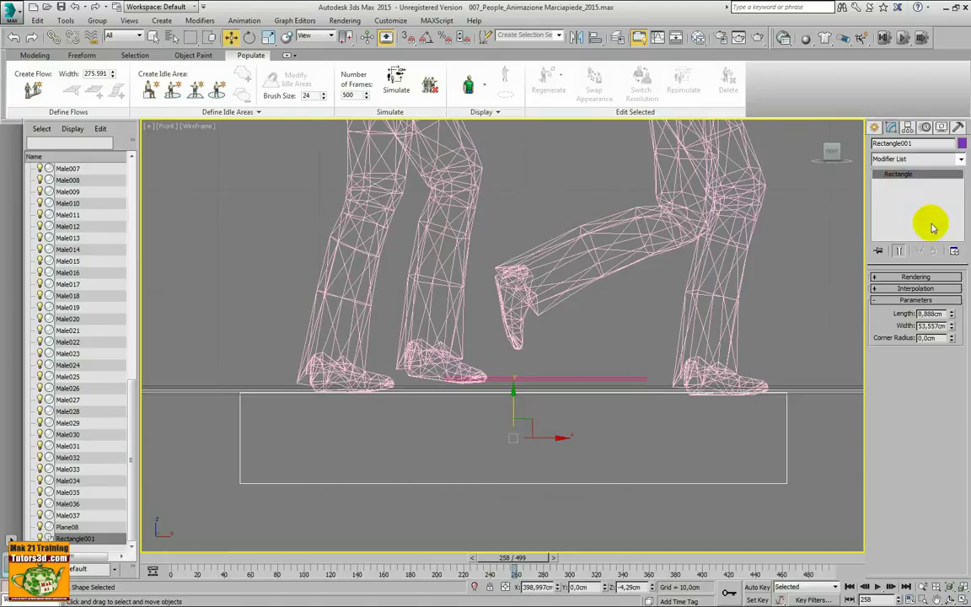
pyautogui.click(658, 358)
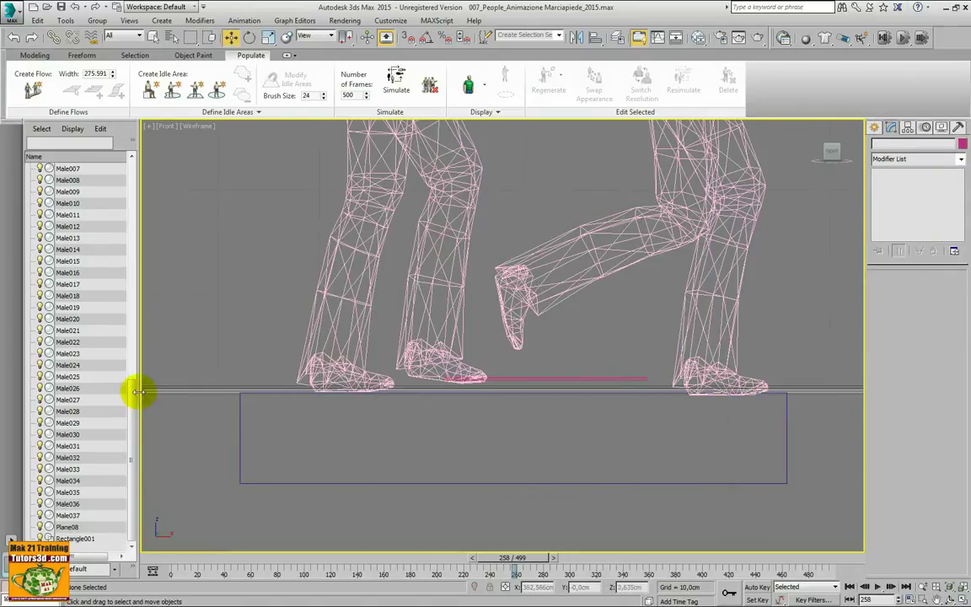
# Step: Select Flow002, re-simulate its pedestrians, and return to the four-view layout
pyautogui.moveTo(130, 391)
pyautogui.mouseDown()
pyautogui.moveTo(131, 172)
pyautogui.moveTo(134, 330)
pyautogui.moveTo(152, 408)
pyautogui.moveTo(145, 318)
pyautogui.moveTo(158, 293)
pyautogui.mouseUp()
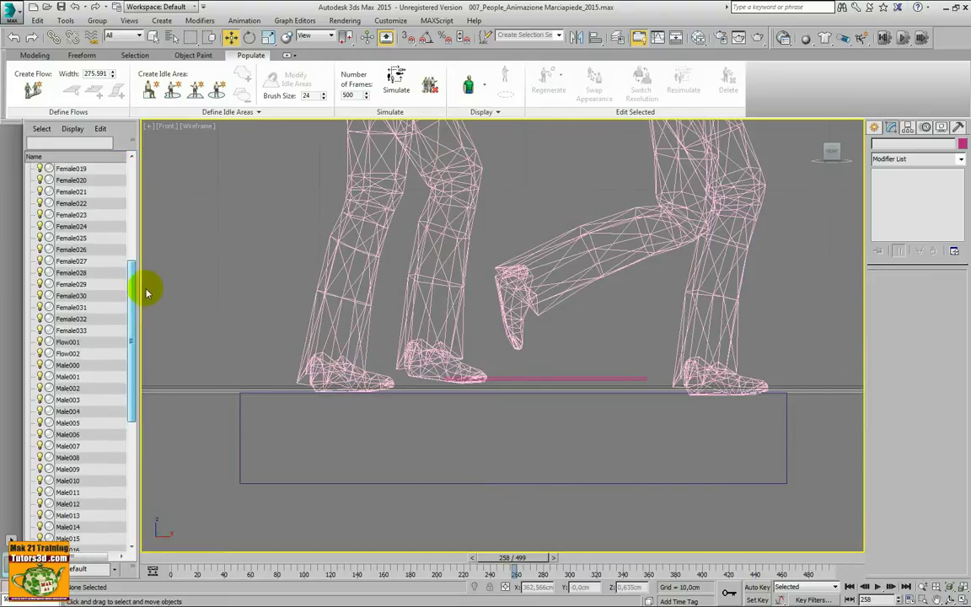
pyautogui.click(69, 353)
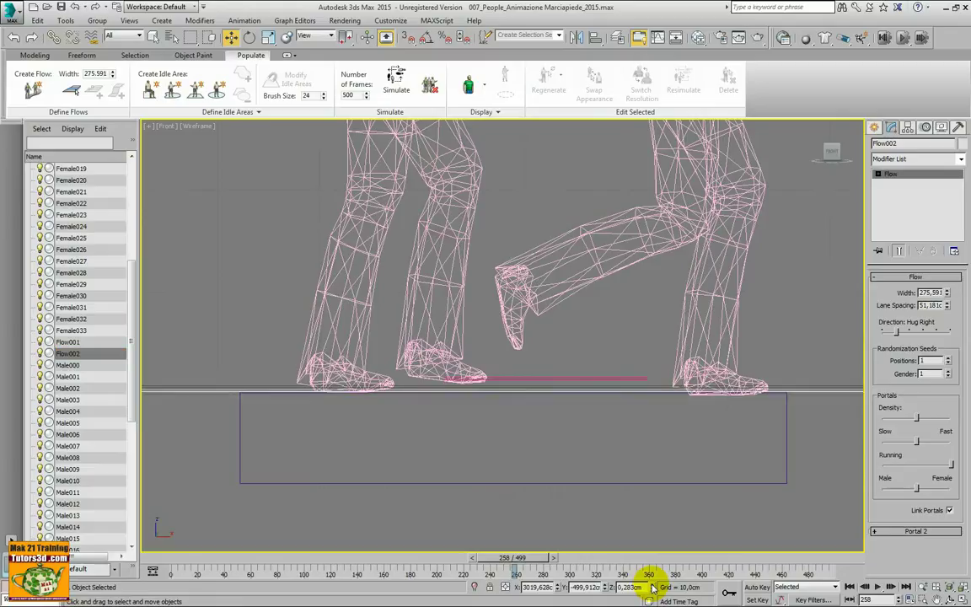
pyautogui.click(394, 80)
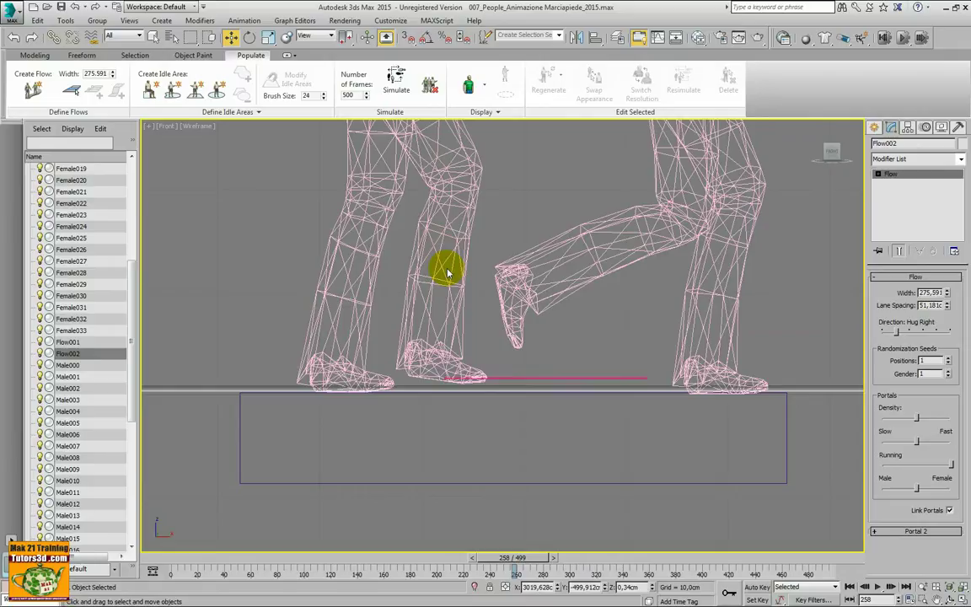
pyautogui.hotkey('alt', 'w')
# Step: Maximize the Perspective view and play the crowd animation through to frame 319
pyautogui.rightClick(661, 433)
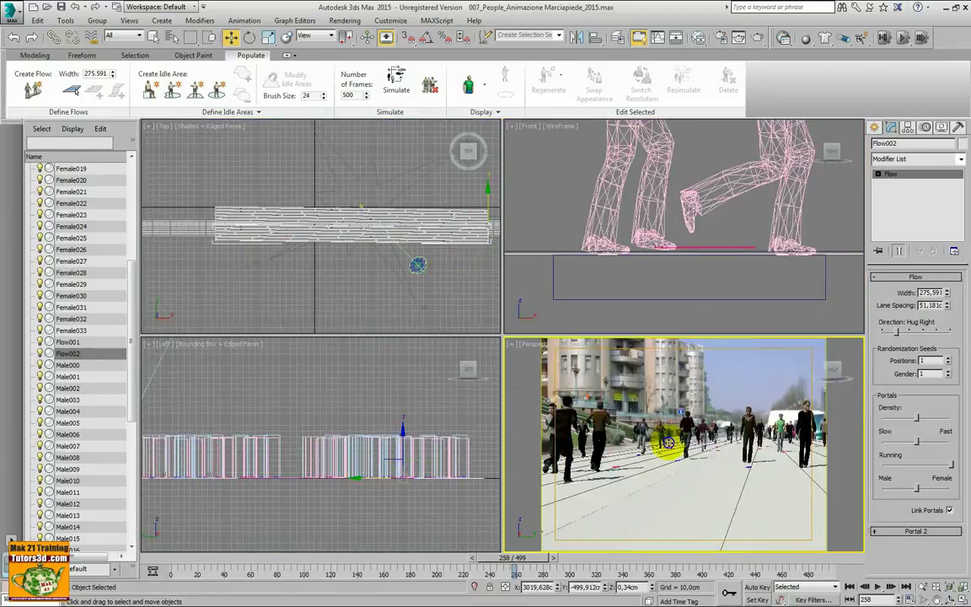
pyautogui.hotkey('alt', 'w')
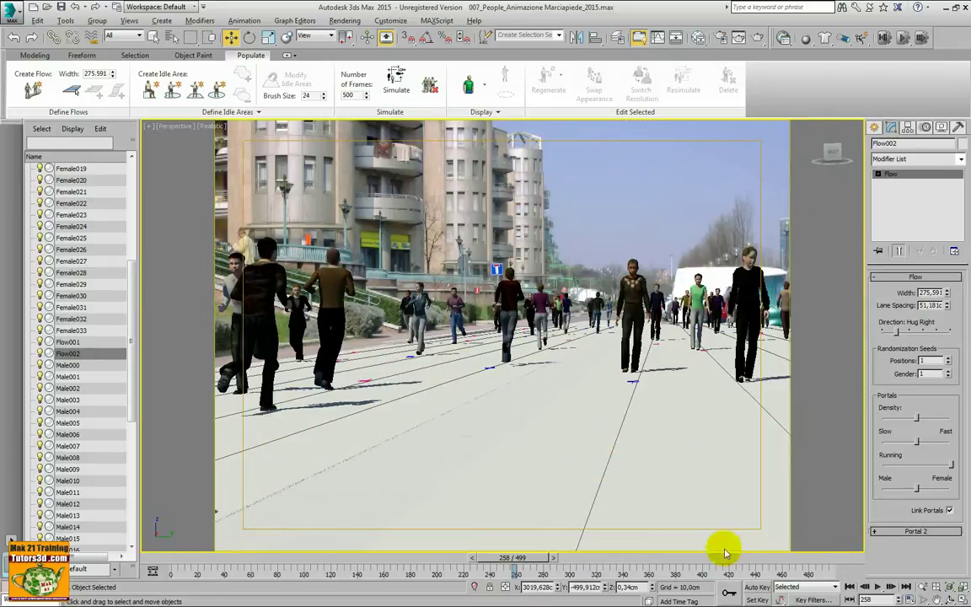
pyautogui.click(877, 587)
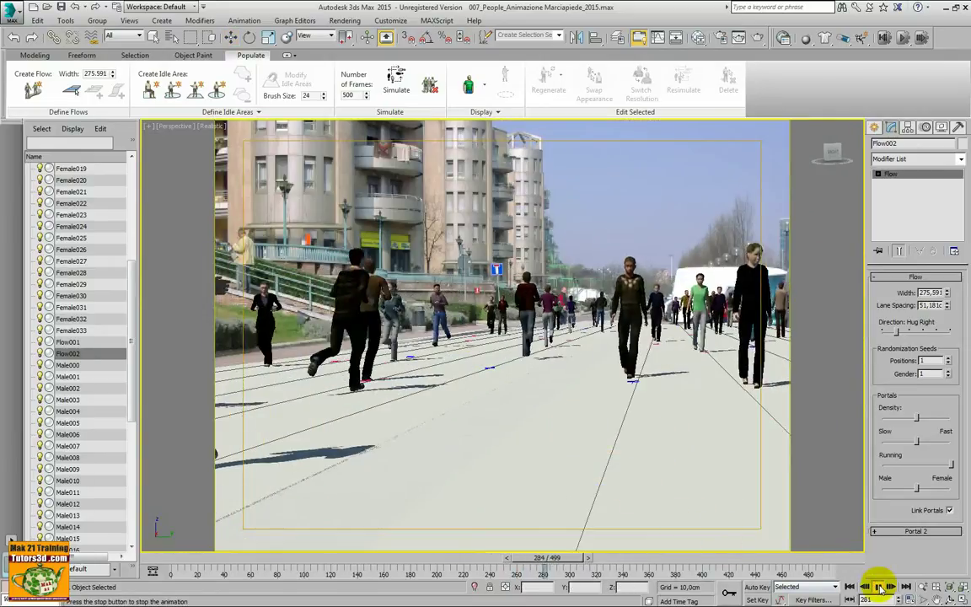
pyautogui.click(878, 587)
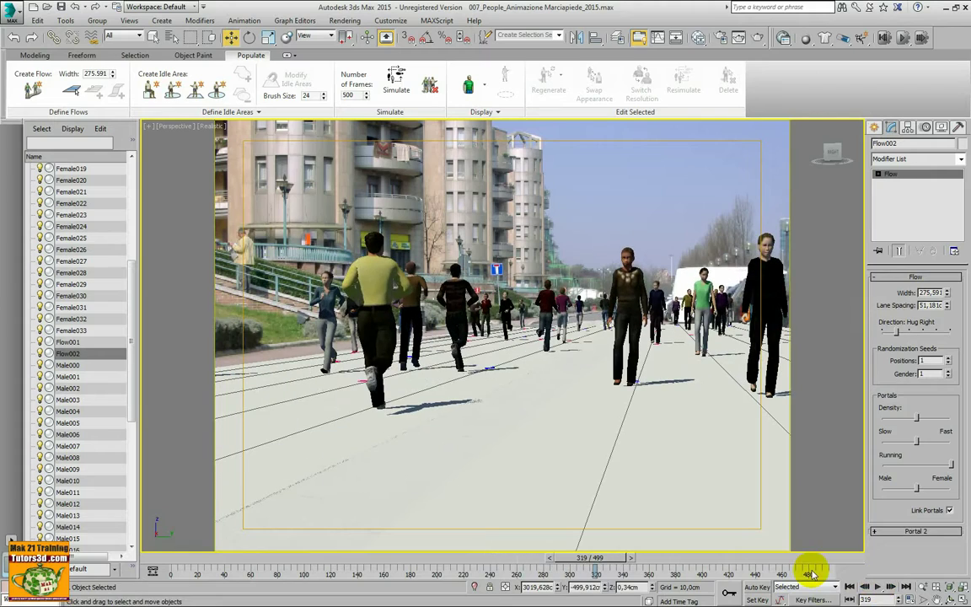